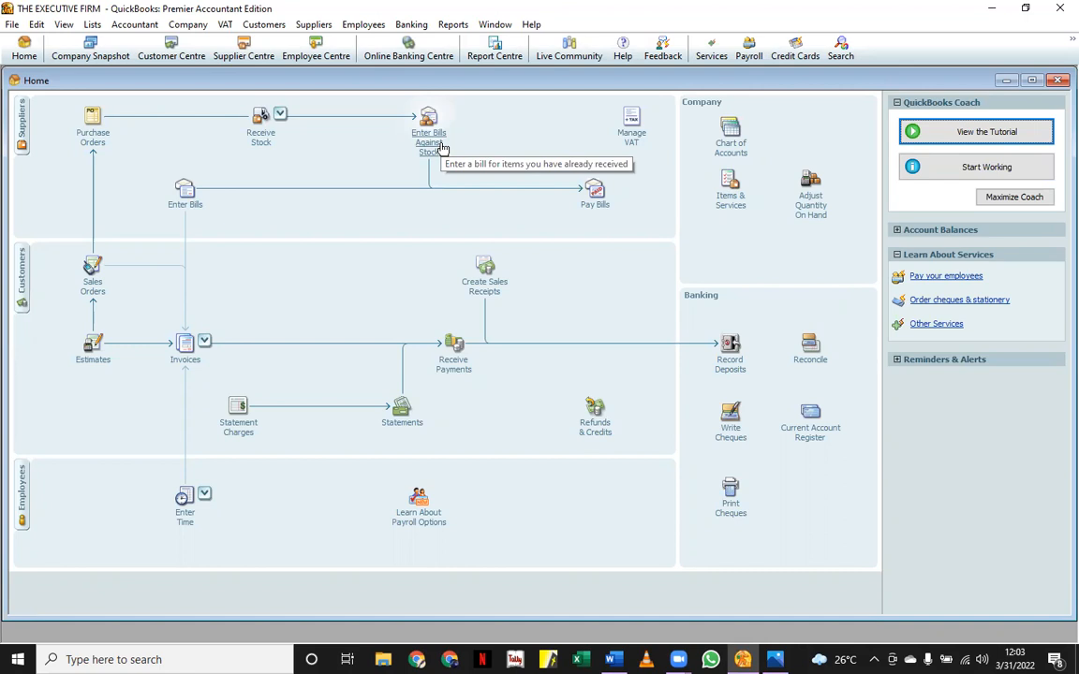
- Start a new purchase order for the supplier kikubo online
{"action": "left_click", "coordinate": [92, 136]}
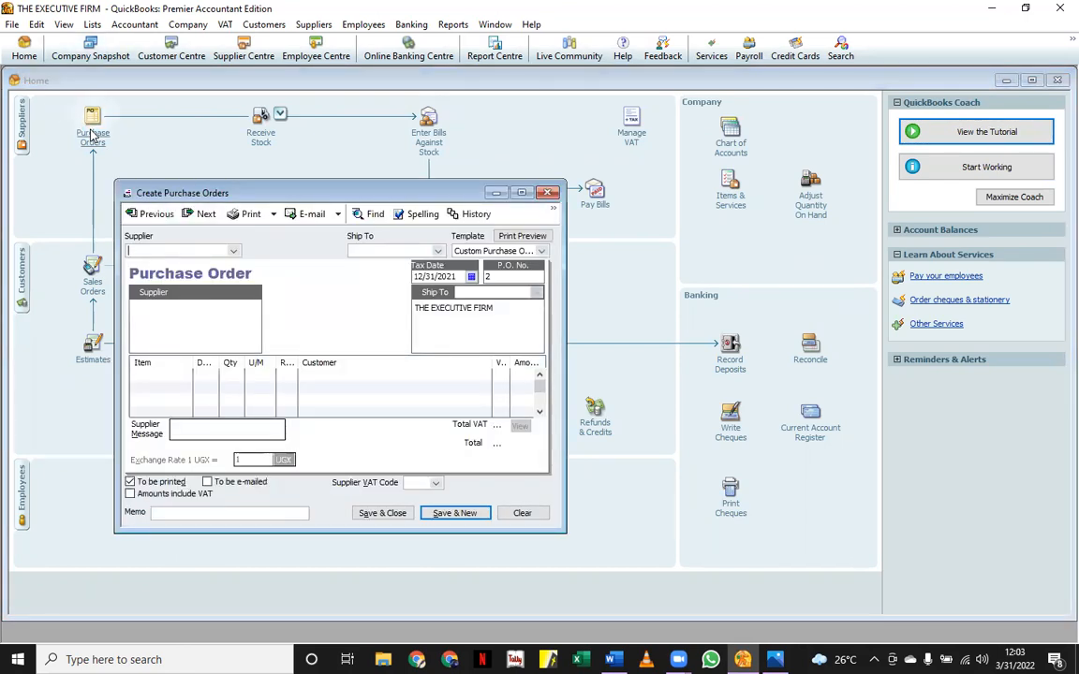
{"action": "left_click", "coordinate": [233, 251]}
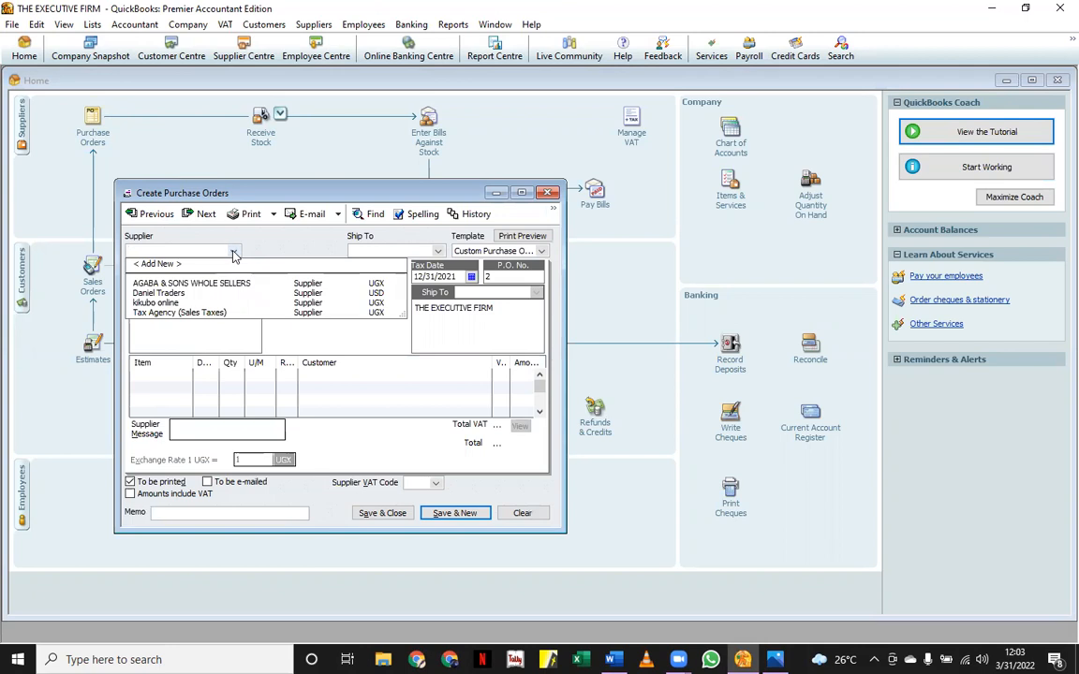
{"action": "left_click", "coordinate": [172, 304]}
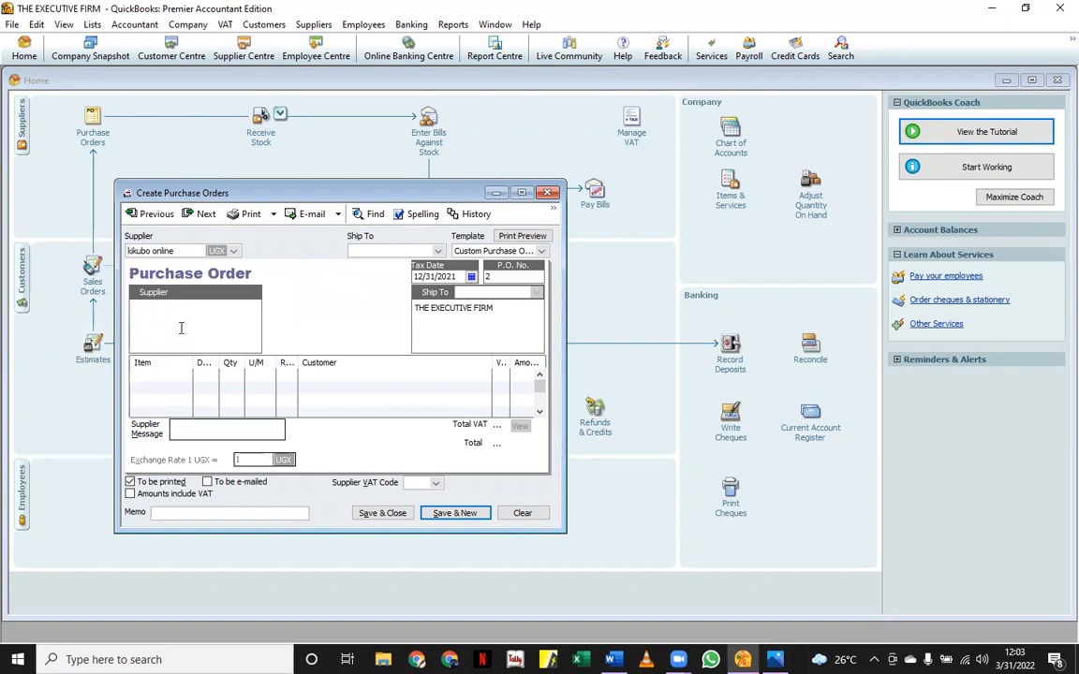
- Add IRON SHEETS as the first purchase order line with quantity 600, checking the stock list in the QUICK BOOKS Word document
{"action": "left_click", "coordinate": [187, 375]}
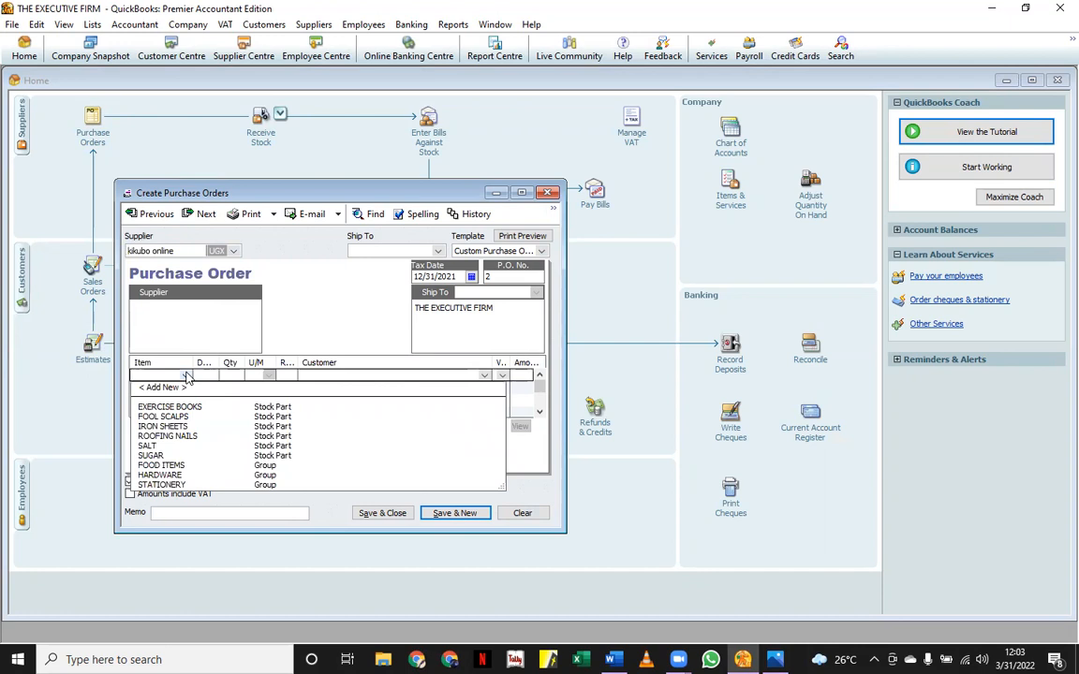
{"action": "left_click", "coordinate": [178, 426]}
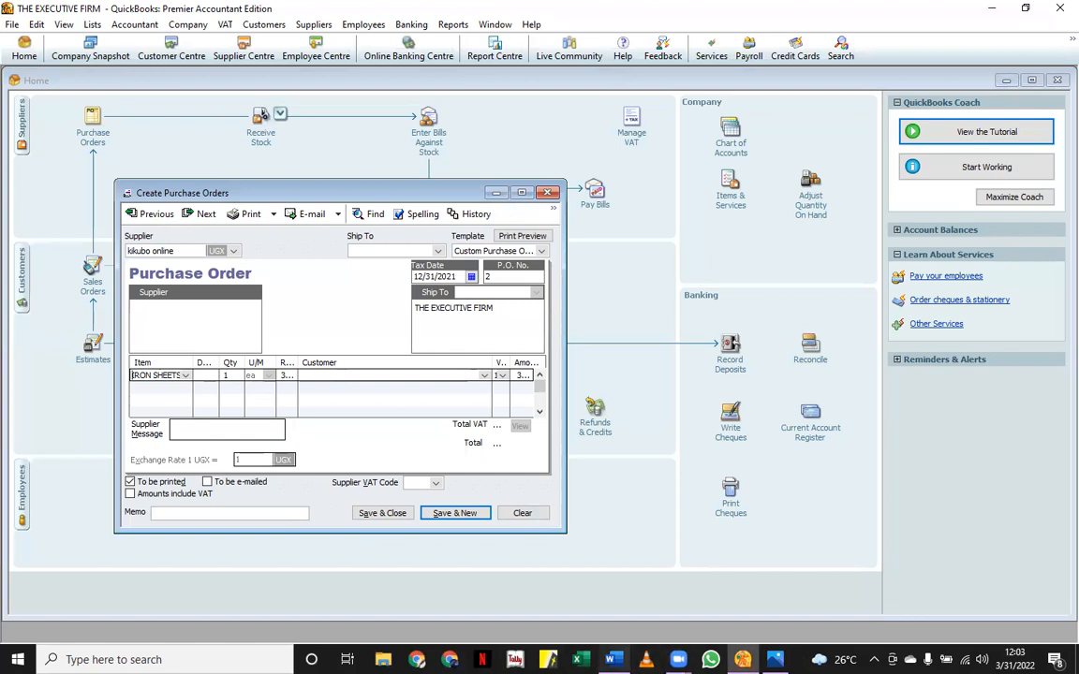
{"action": "left_click", "coordinate": [611, 660]}
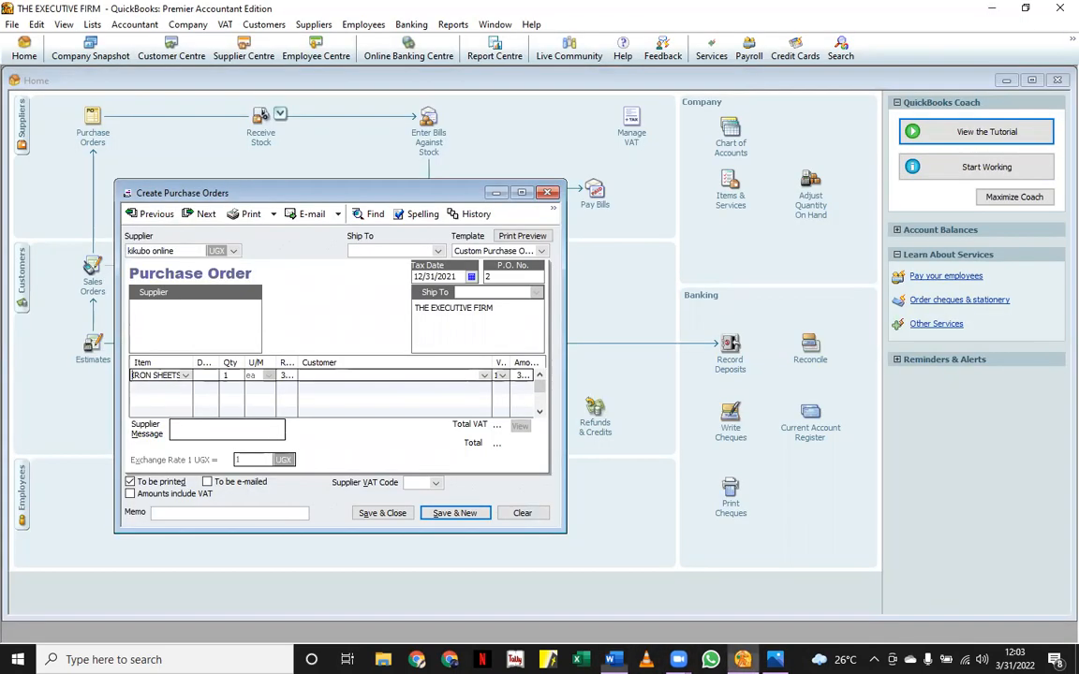
{"action": "left_click", "coordinate": [742, 660]}
{"action": "left_click", "coordinate": [225, 376]}
{"action": "key", "text": "BackSpace"}
{"action": "type", "text": "600"}
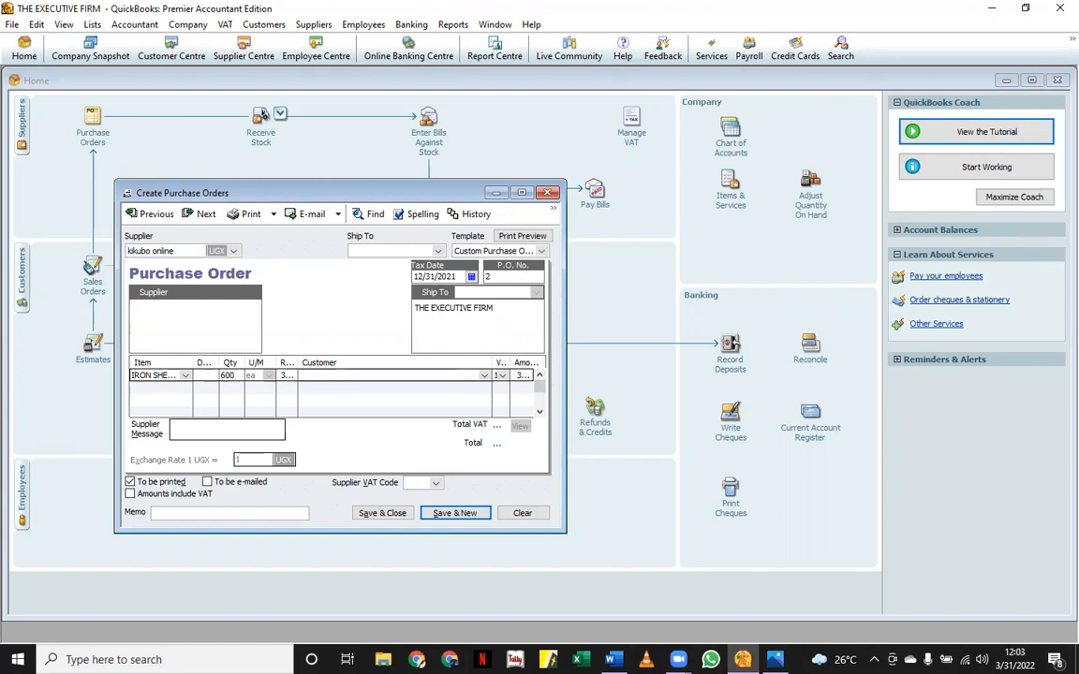
- Add SALT as the second purchase order line with quantity 600, as given in the Word stock list
{"action": "left_click", "coordinate": [161, 399]}
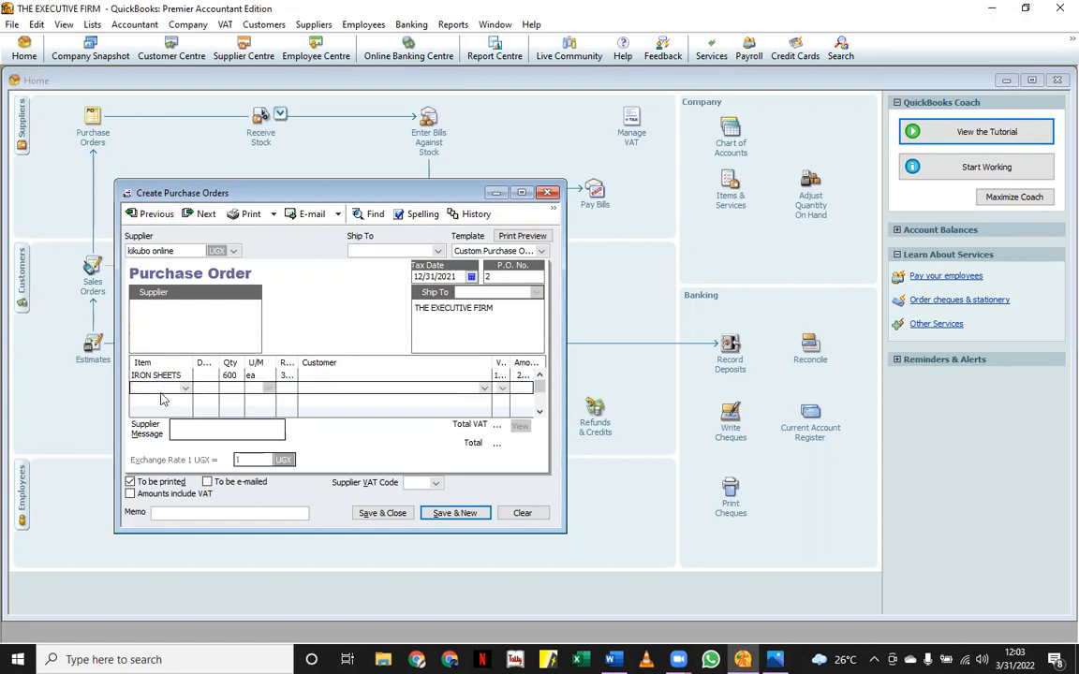
{"action": "left_click", "coordinate": [185, 388]}
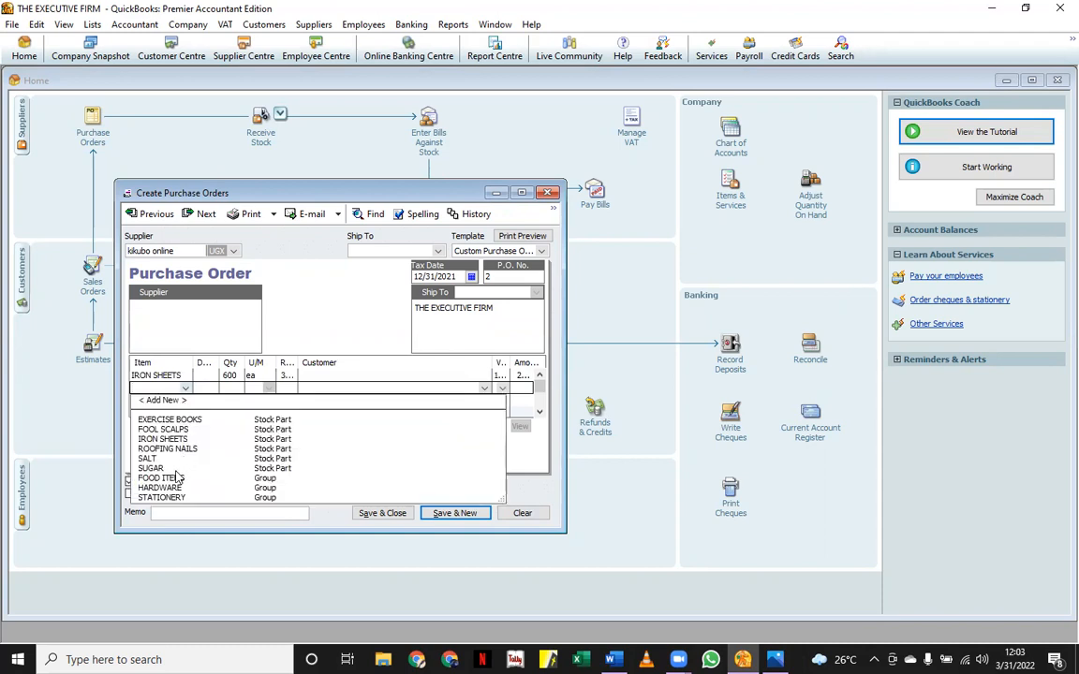
{"action": "left_click", "coordinate": [148, 459]}
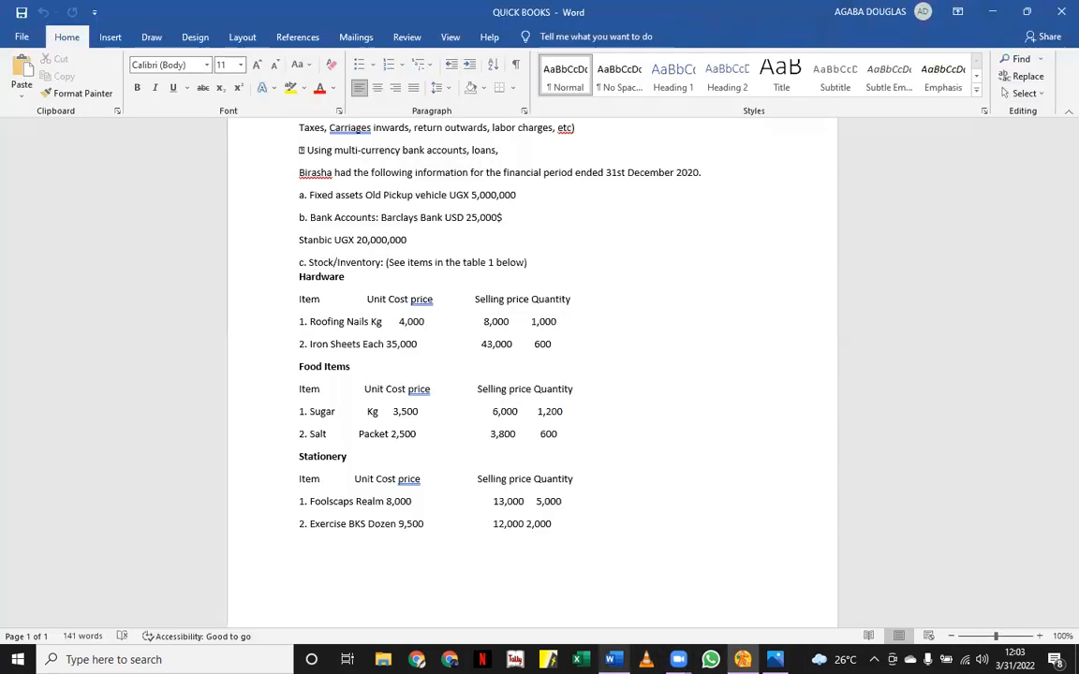
{"action": "key", "text": "alt+Tab"}
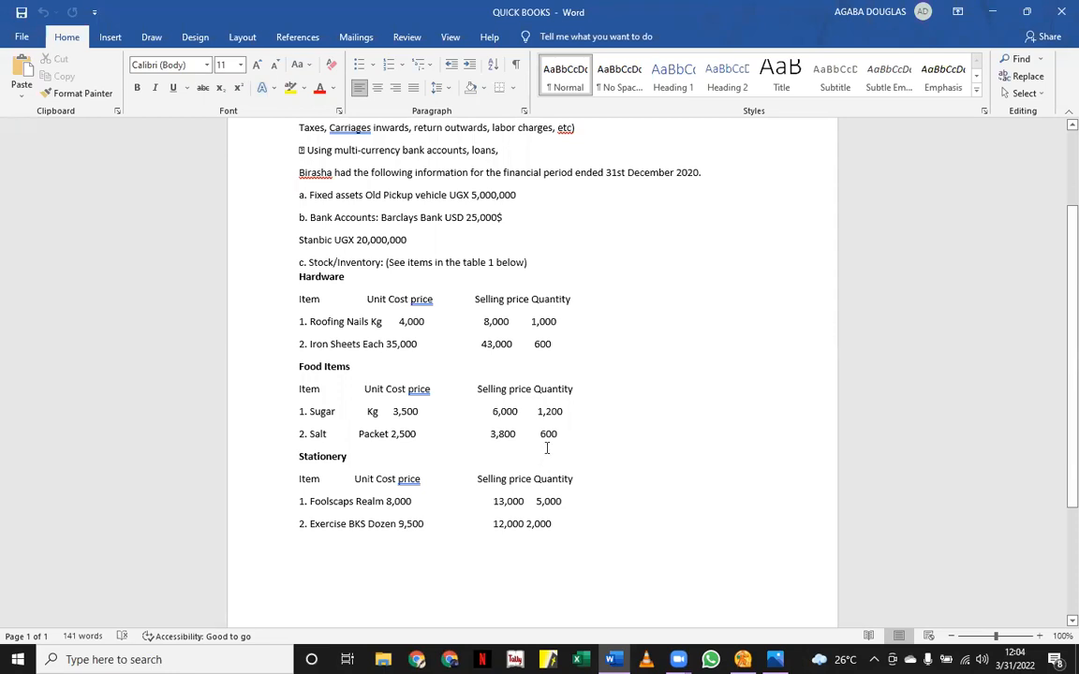
{"action": "left_click", "coordinate": [742, 659]}
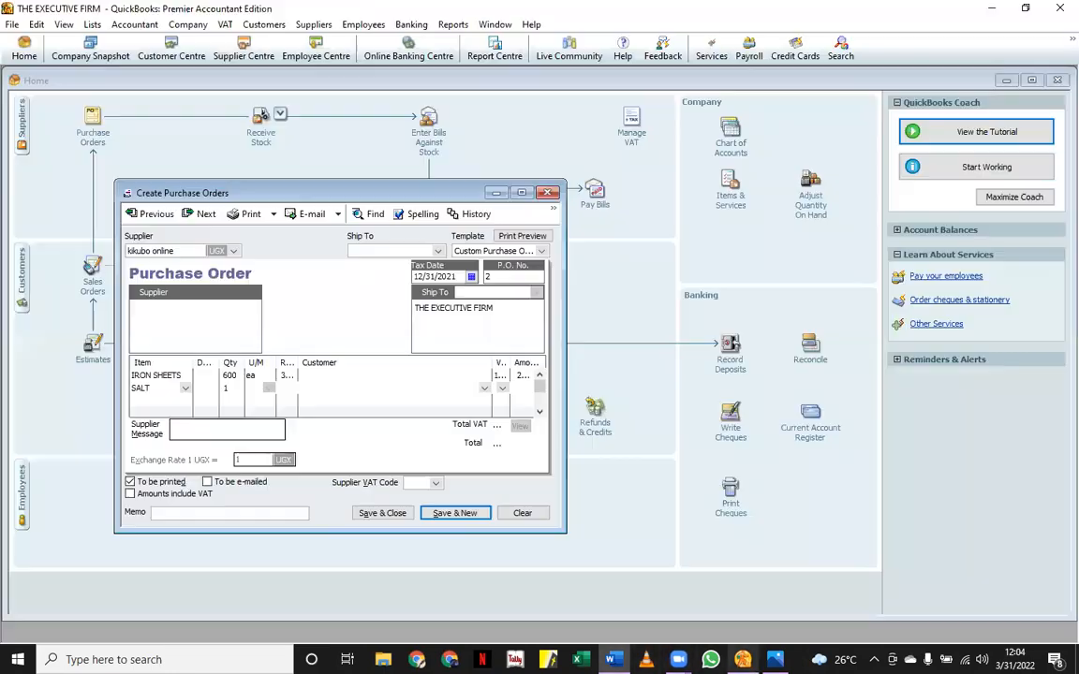
{"action": "left_click", "coordinate": [225, 388]}
{"action": "type", "text": "600"}
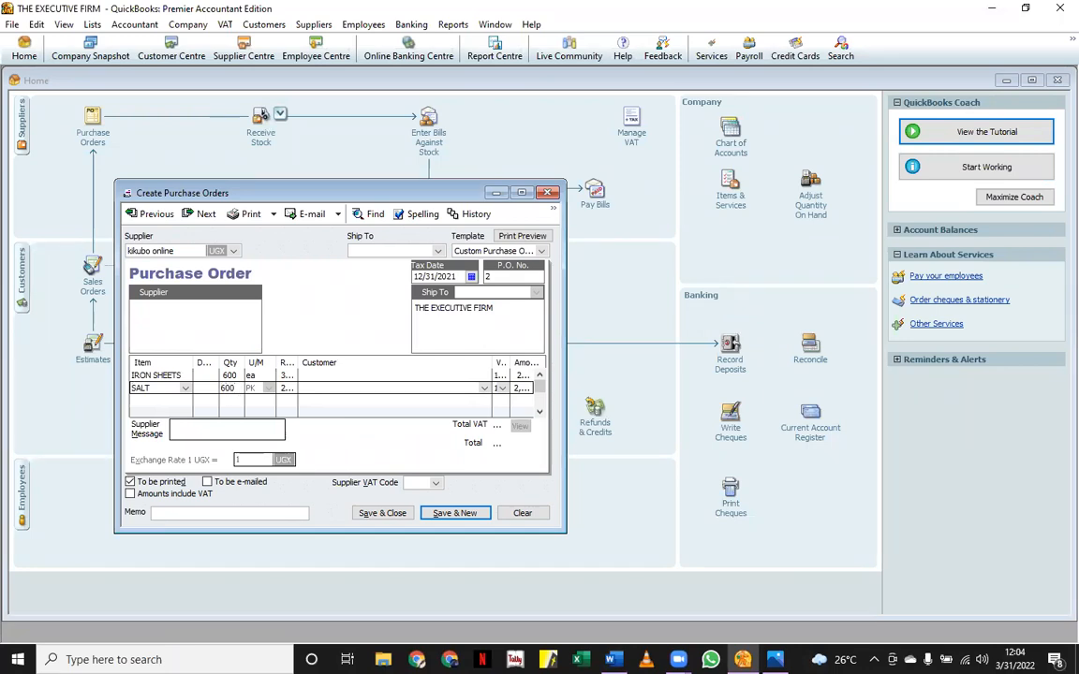
- Add EXERCISE BOOKS as the third line with quantity 2000 from the Word stock list, and save and close the purchase order
{"action": "left_click", "coordinate": [188, 403]}
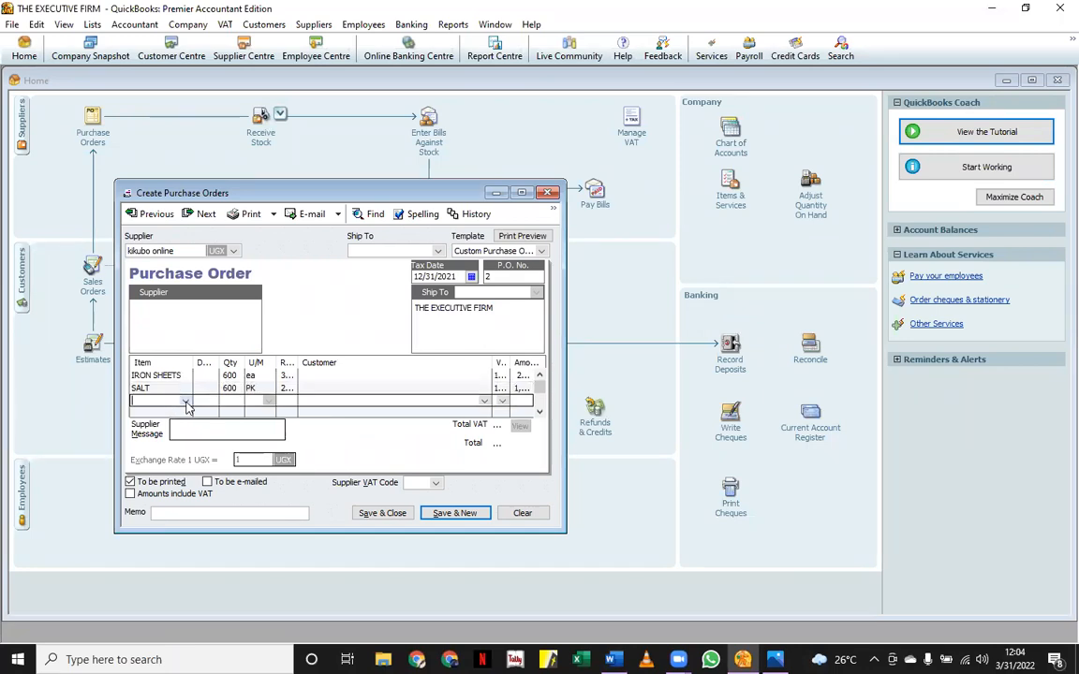
{"action": "left_click", "coordinate": [185, 401]}
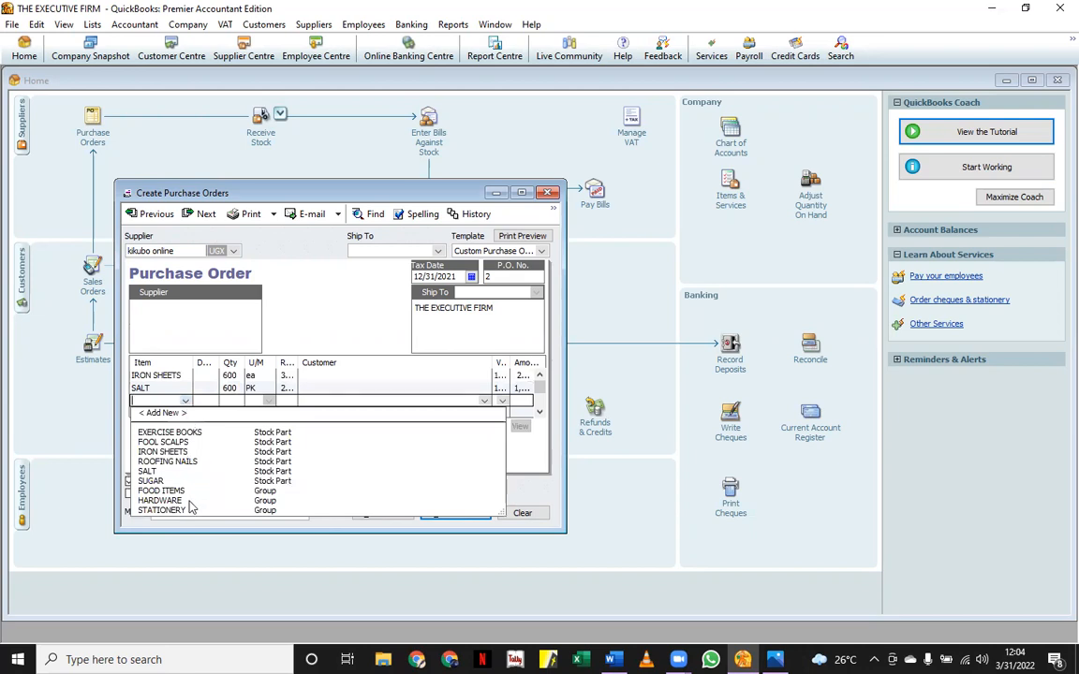
{"action": "left_click", "coordinate": [178, 433]}
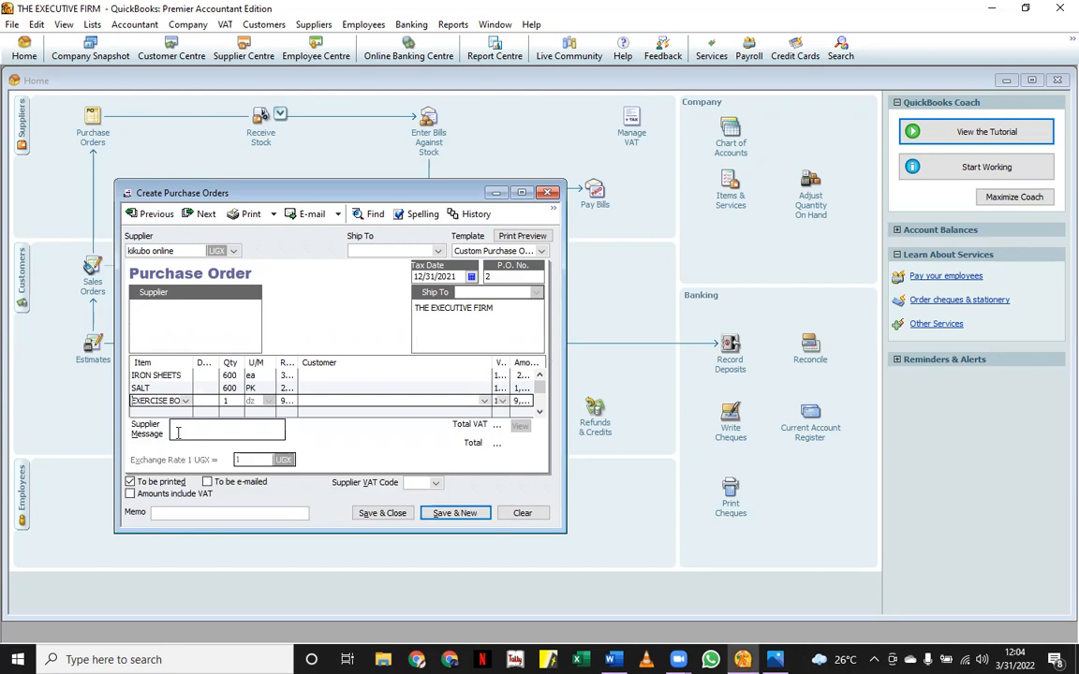
{"action": "left_click", "coordinate": [611, 659]}
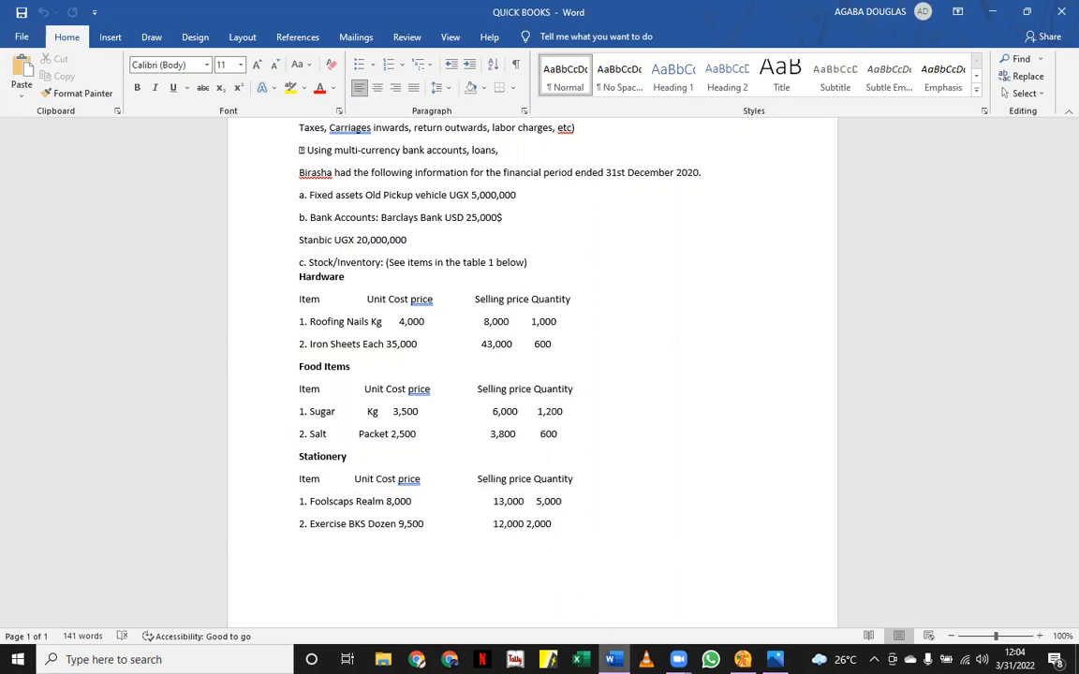
{"action": "left_click", "coordinate": [742, 660]}
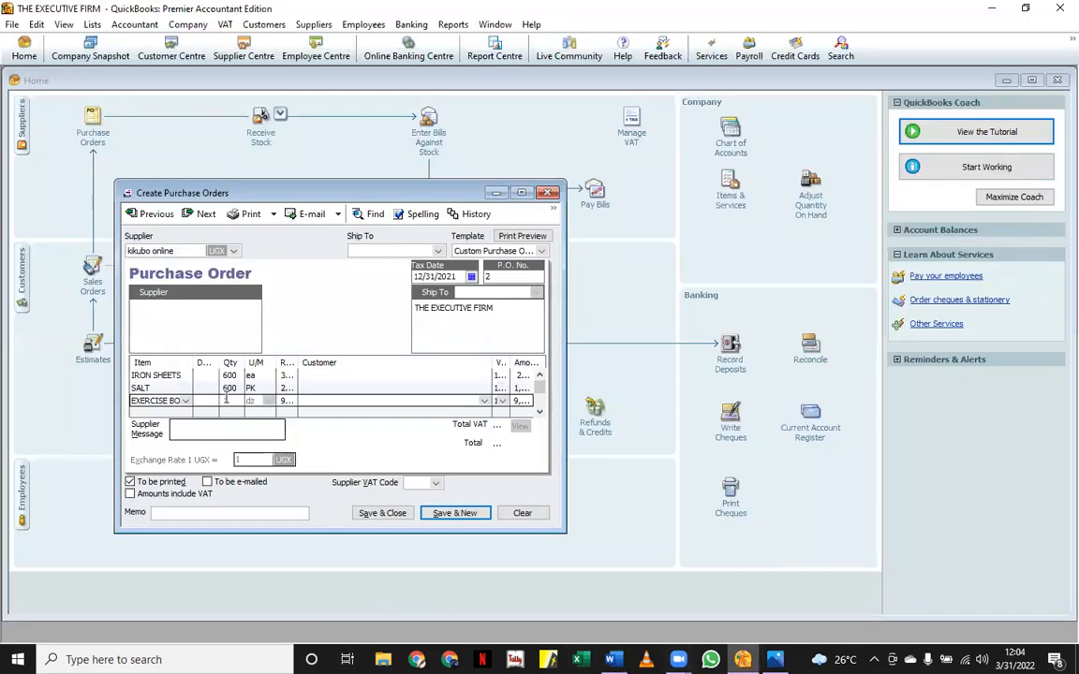
{"action": "type", "text": "2000"}
{"action": "left_click", "coordinate": [239, 433]}
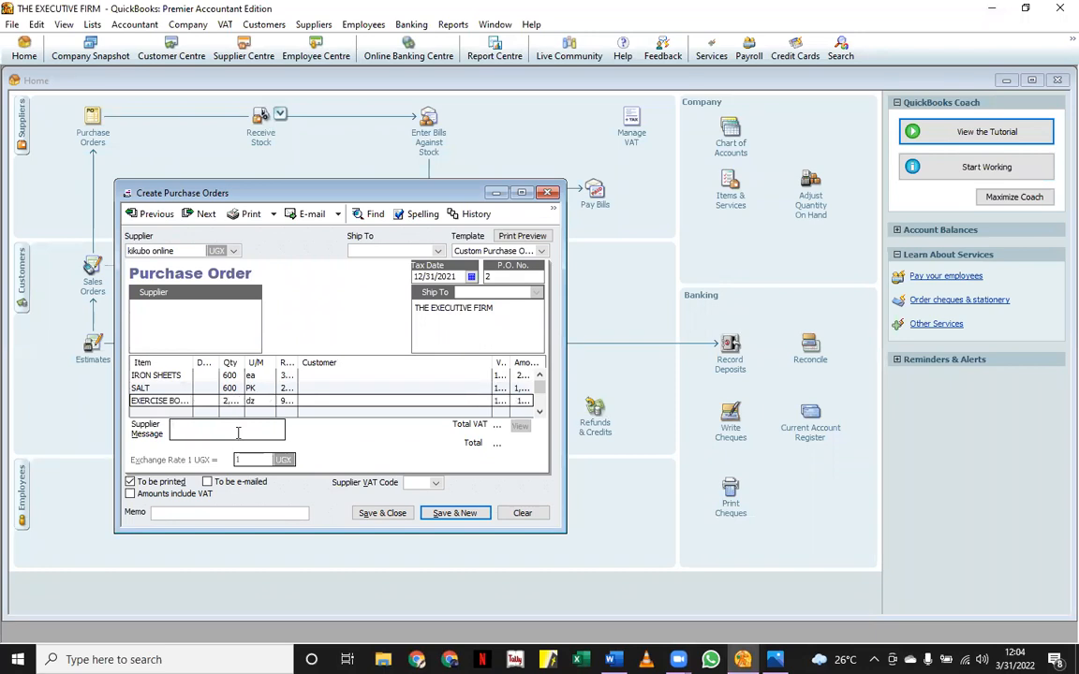
{"action": "left_click", "coordinate": [378, 514]}
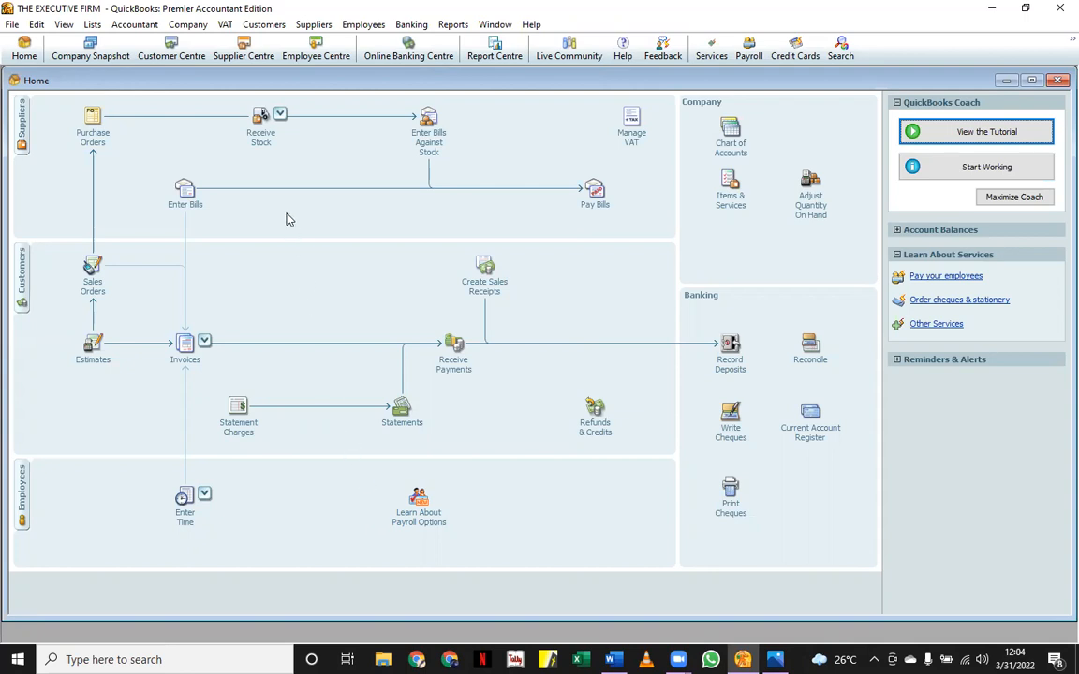
- Fill a stock receipt with bill for kikubo online from open purchase order 2, and close it without saving
{"action": "left_click", "coordinate": [262, 137]}
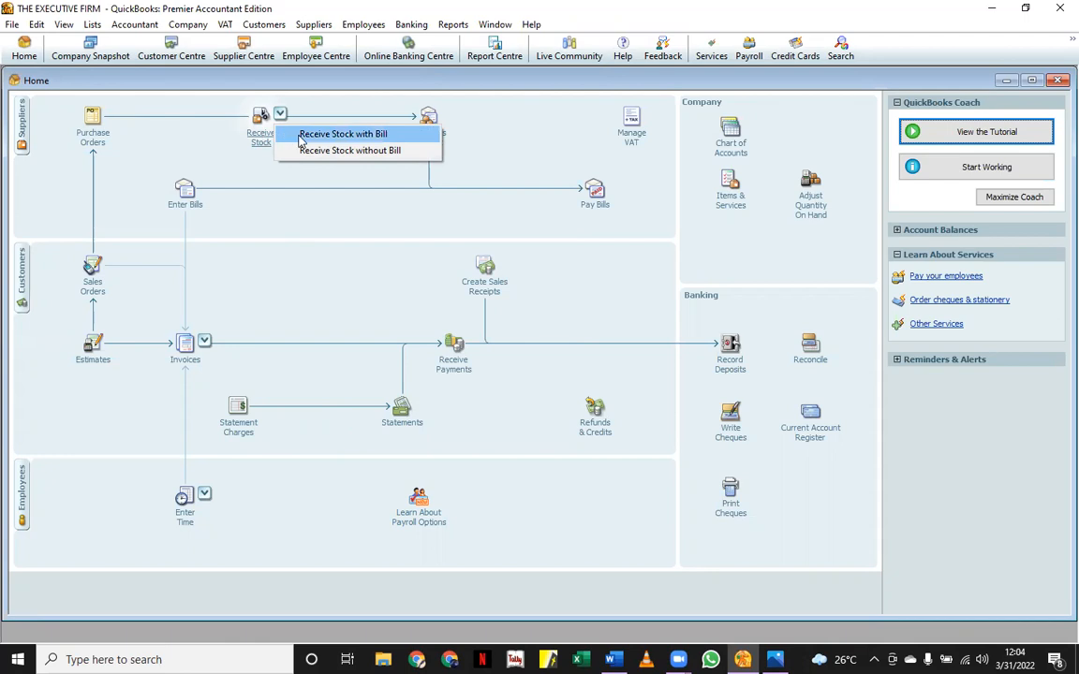
{"action": "left_click", "coordinate": [299, 136]}
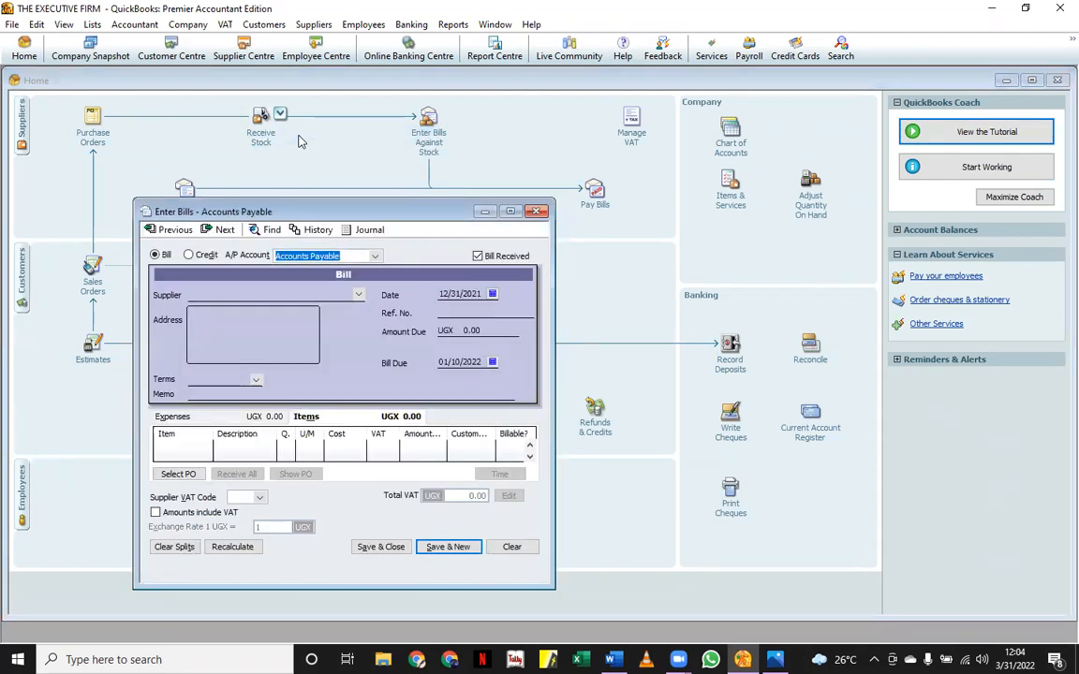
{"action": "left_click", "coordinate": [356, 294]}
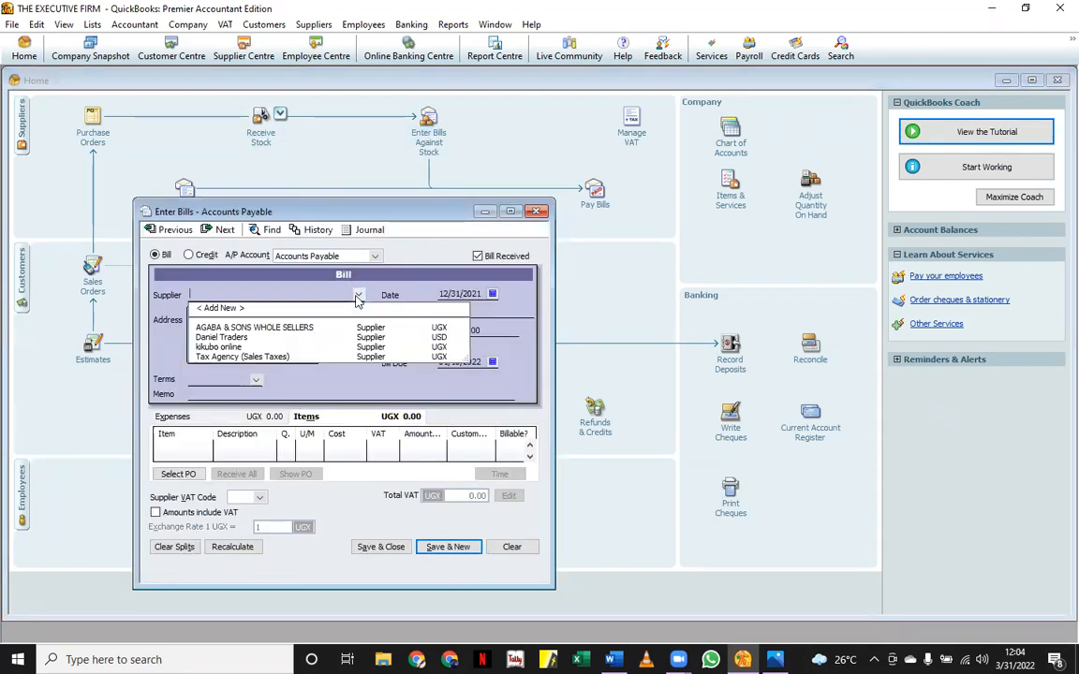
{"action": "left_click", "coordinate": [223, 347]}
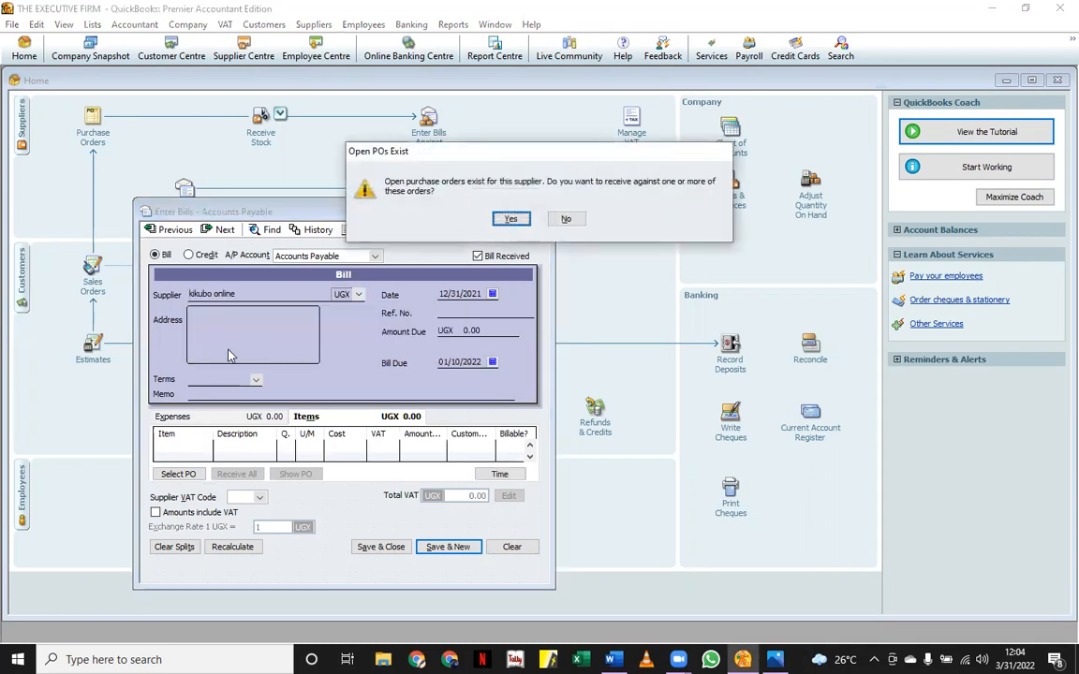
{"action": "left_click", "coordinate": [509, 219]}
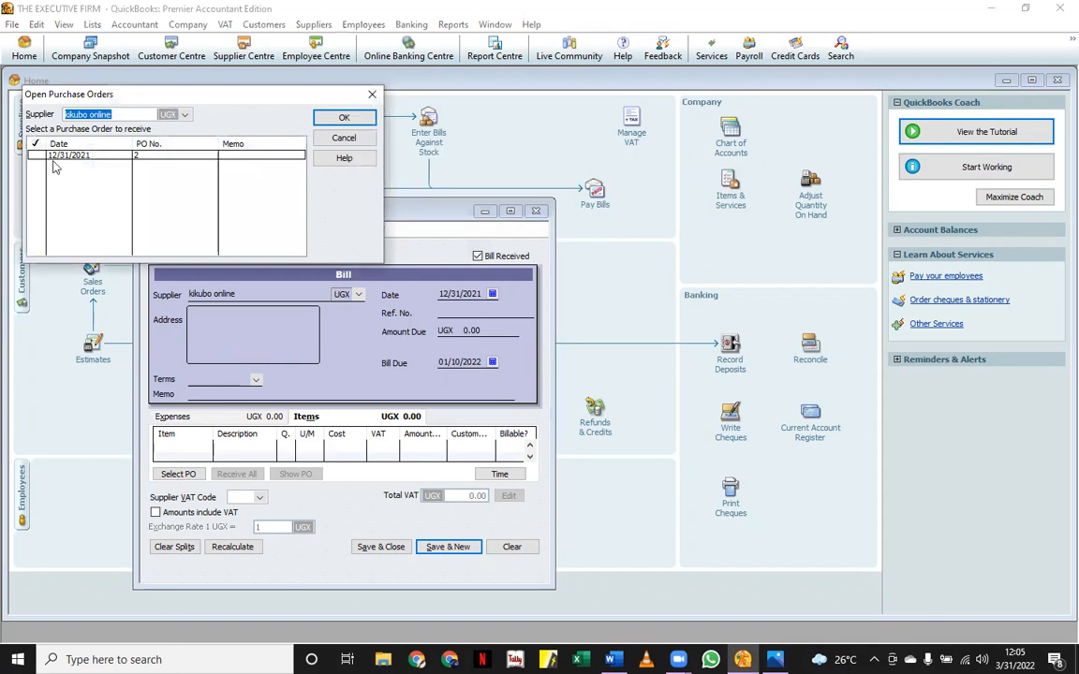
{"action": "left_click", "coordinate": [39, 156]}
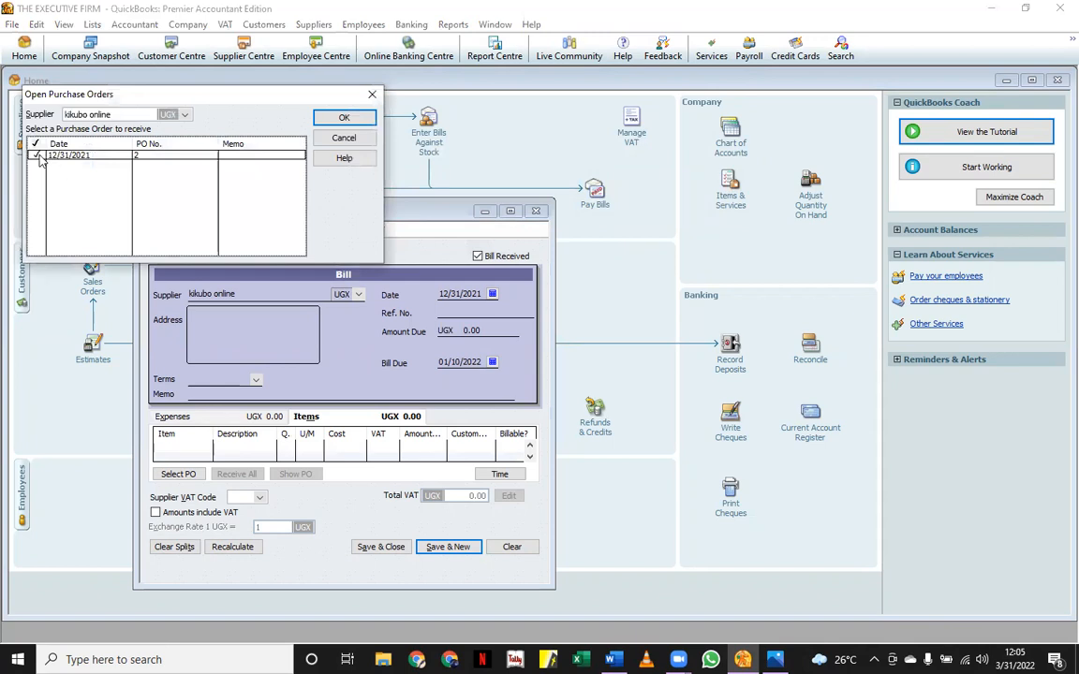
{"action": "left_click", "coordinate": [343, 117]}
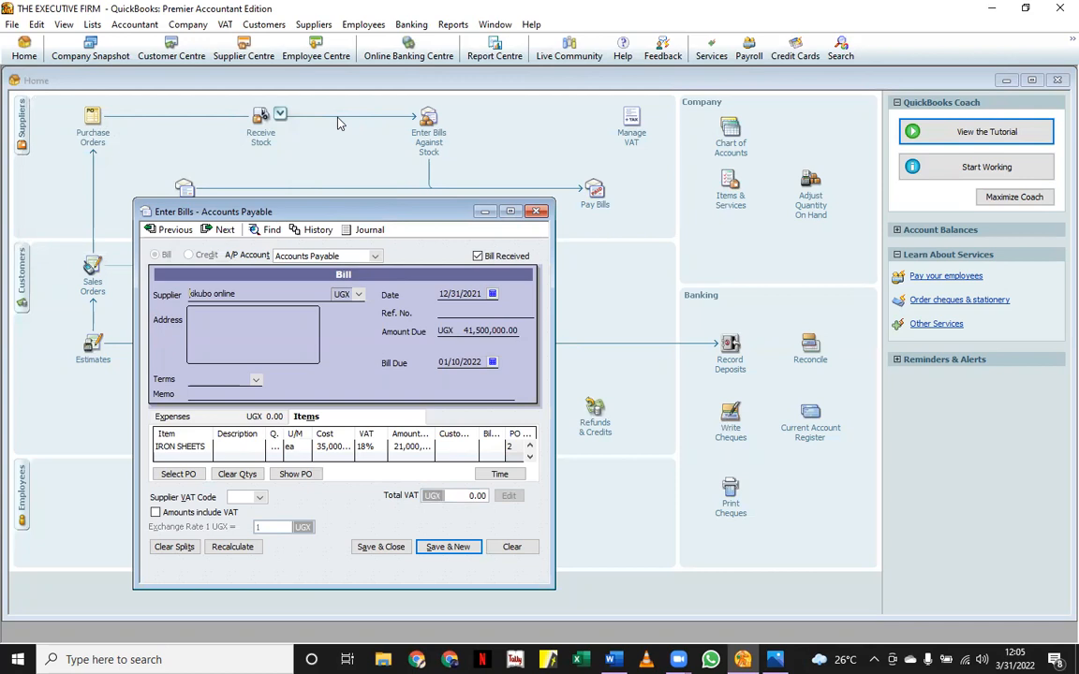
{"action": "left_click", "coordinate": [537, 212]}
{"action": "left_click", "coordinate": [541, 208]}
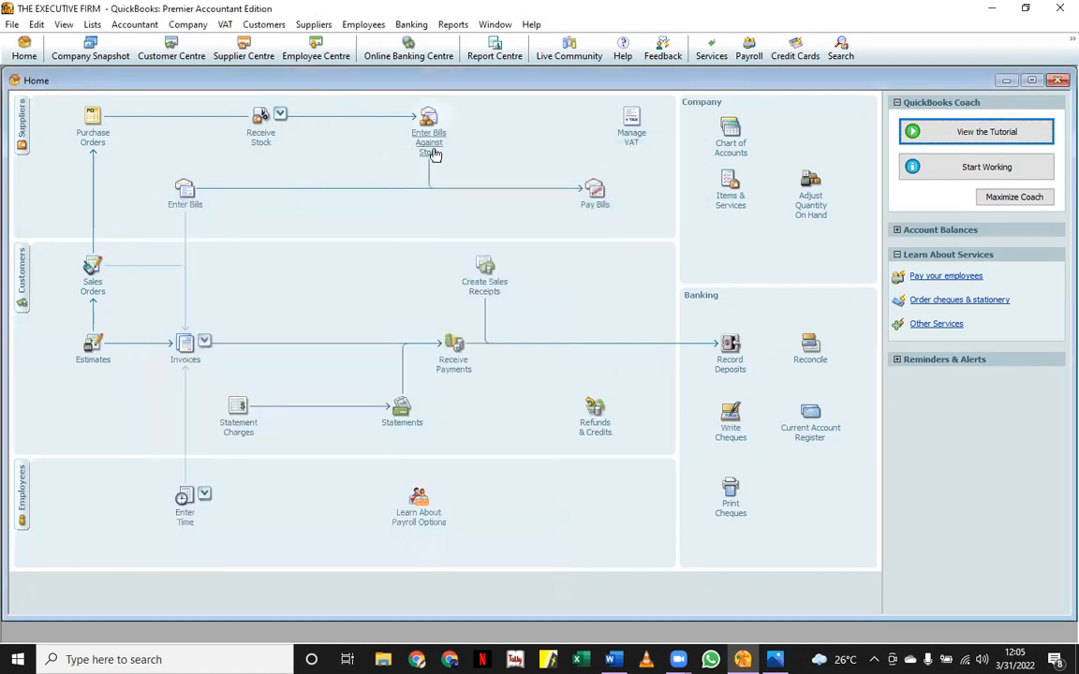
- Fill a stock receipt without bill for kikubo online from open purchase order 2, and close the item receipt form
{"action": "left_click", "coordinate": [257, 117]}
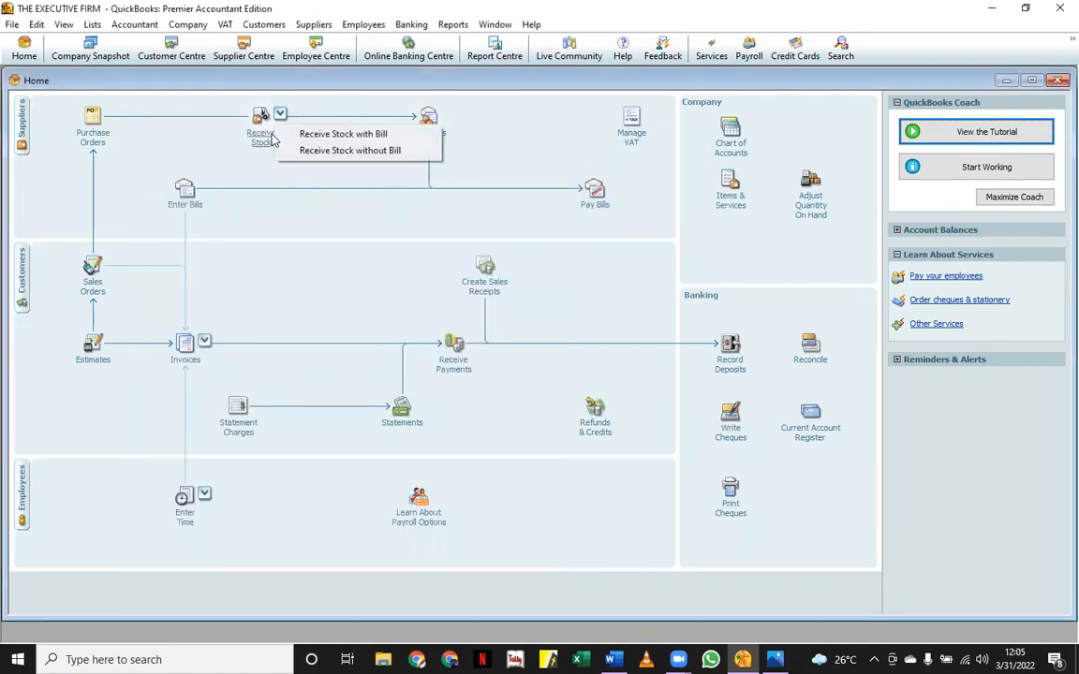
{"action": "left_click", "coordinate": [332, 154]}
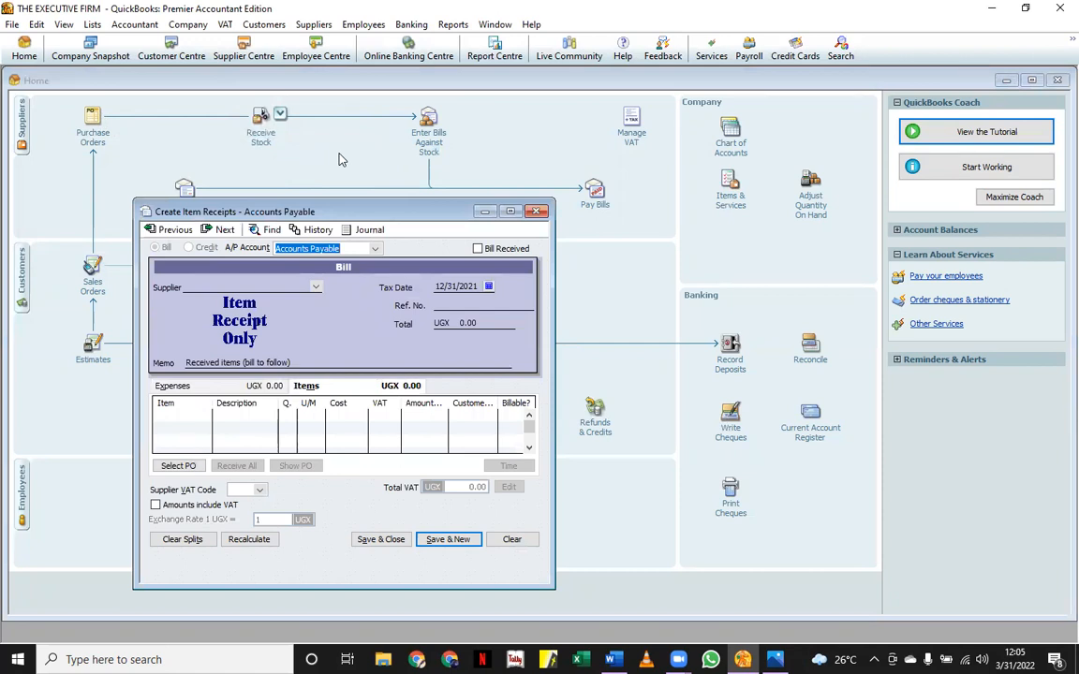
{"action": "left_click", "coordinate": [281, 285]}
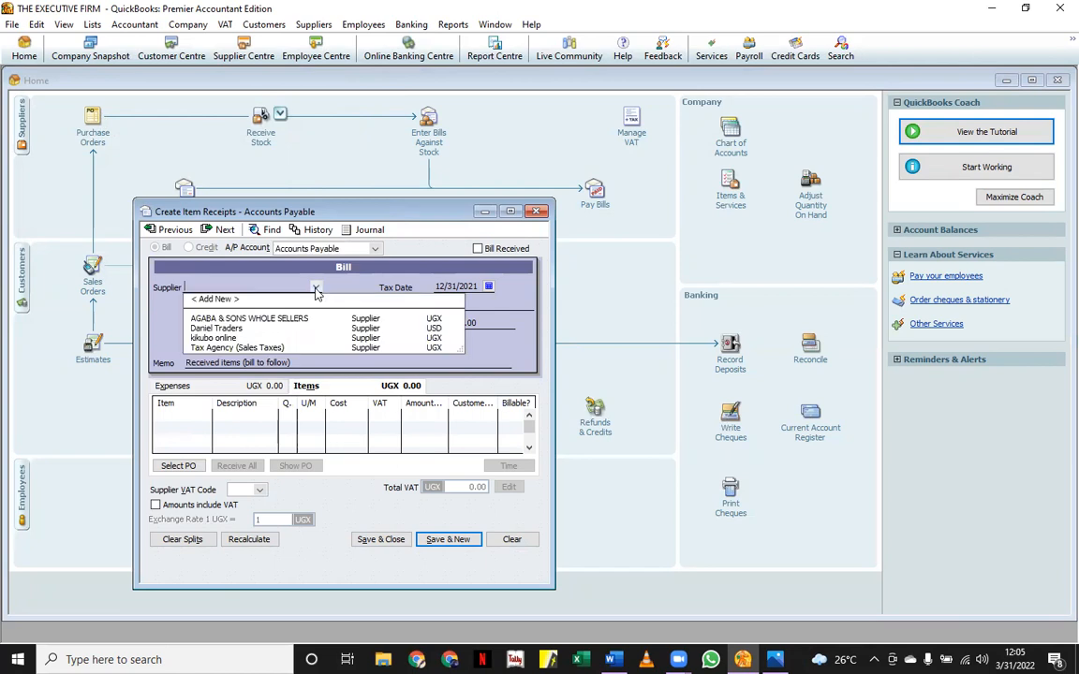
{"action": "left_click", "coordinate": [232, 339]}
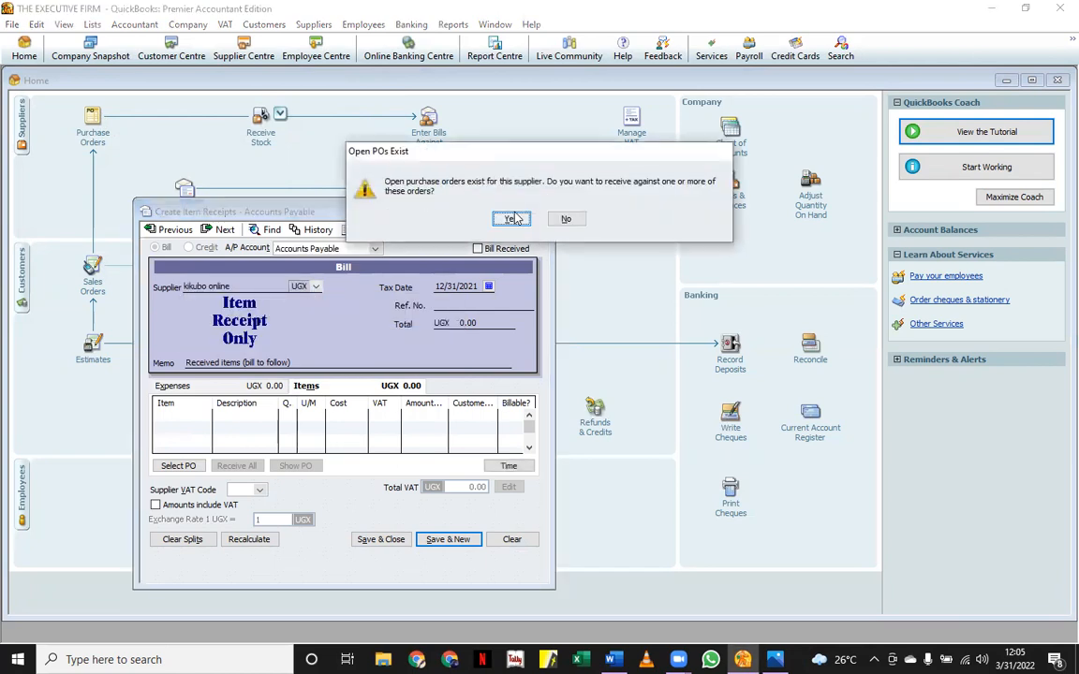
{"action": "left_click", "coordinate": [482, 216]}
{"action": "left_click", "coordinate": [35, 154]}
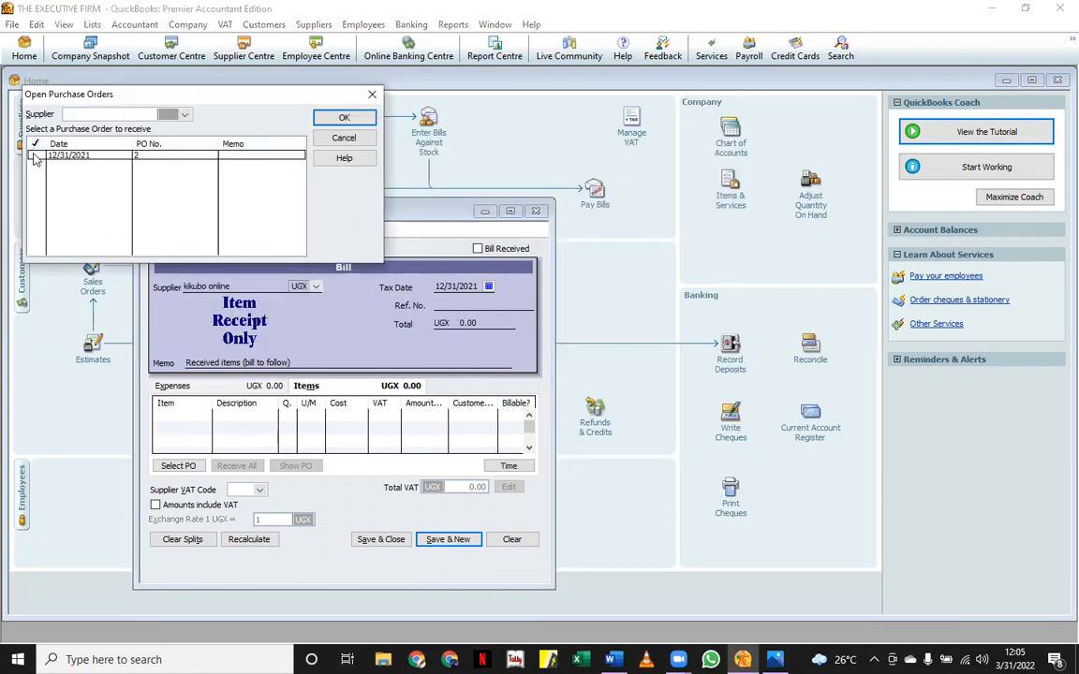
{"action": "left_click", "coordinate": [344, 117]}
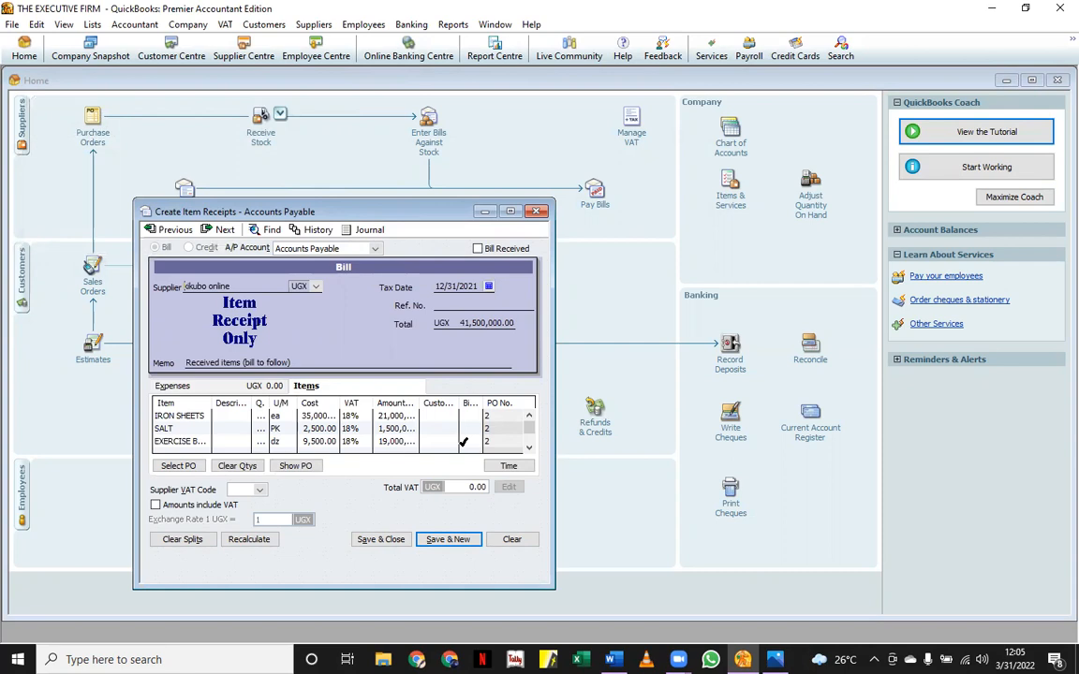
{"action": "left_click", "coordinate": [537, 212]}
{"action": "left_click", "coordinate": [537, 211]}
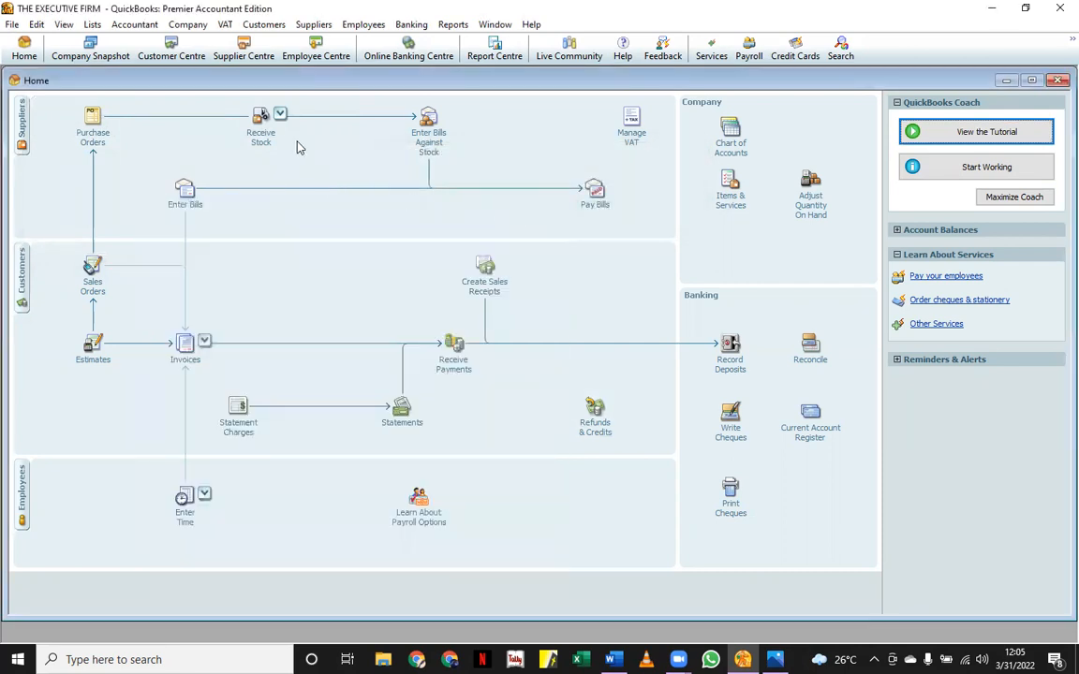
- Receive stock with bill for kikubo online from open purchase order 2, and save and close the bill
{"action": "left_click", "coordinate": [260, 118]}
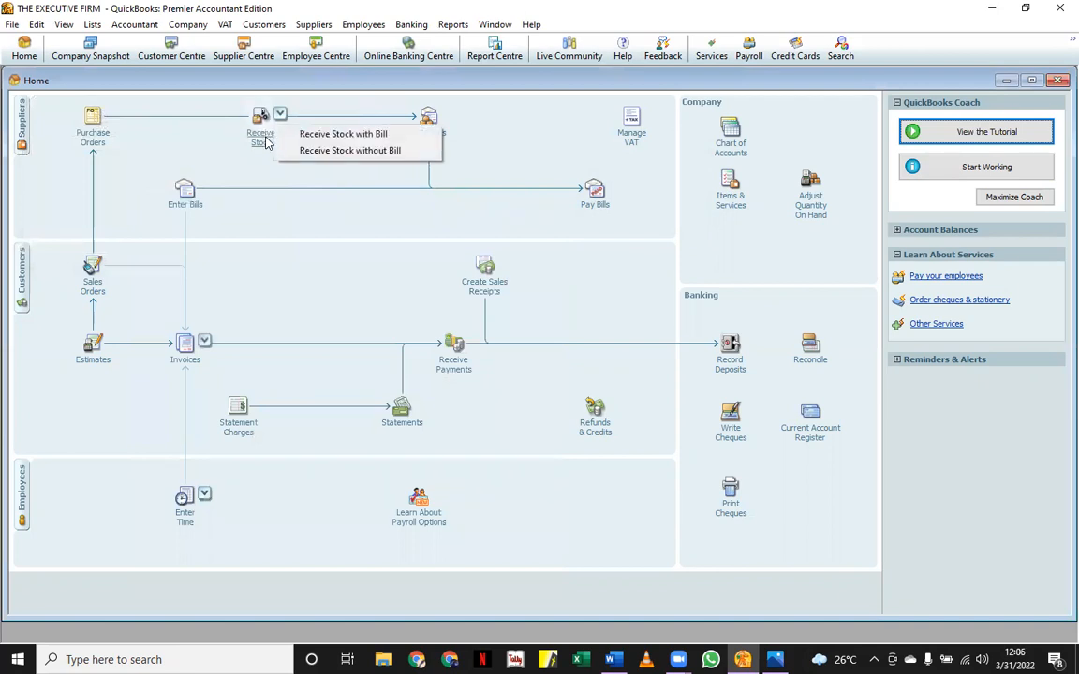
{"action": "left_click", "coordinate": [345, 138]}
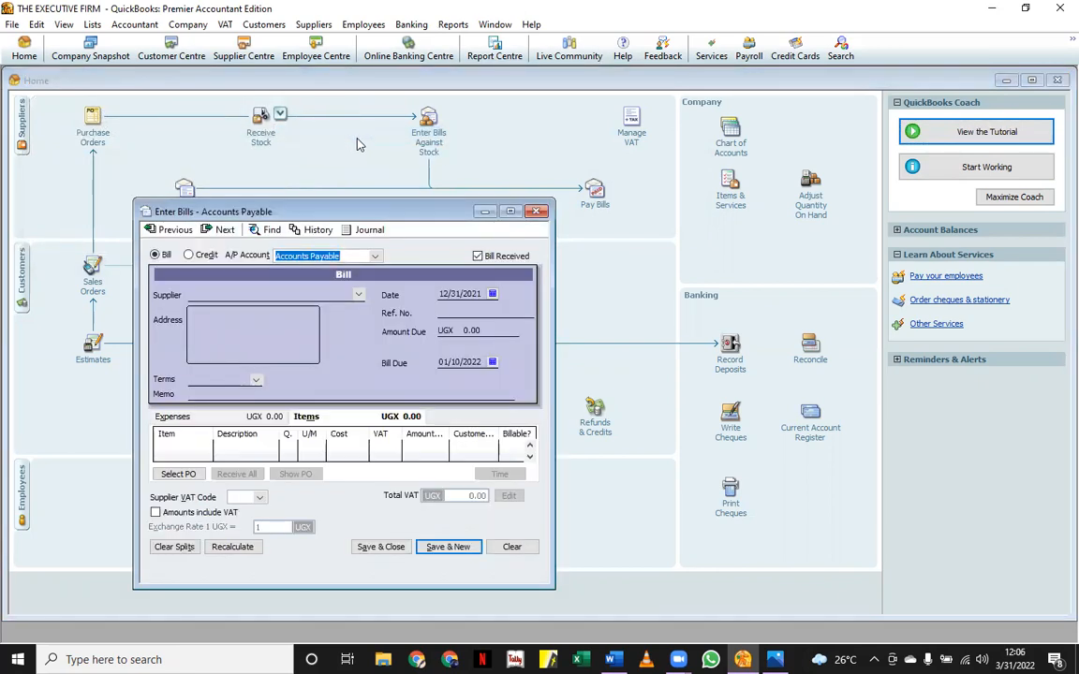
{"action": "left_click", "coordinate": [357, 295]}
{"action": "left_click", "coordinate": [239, 349]}
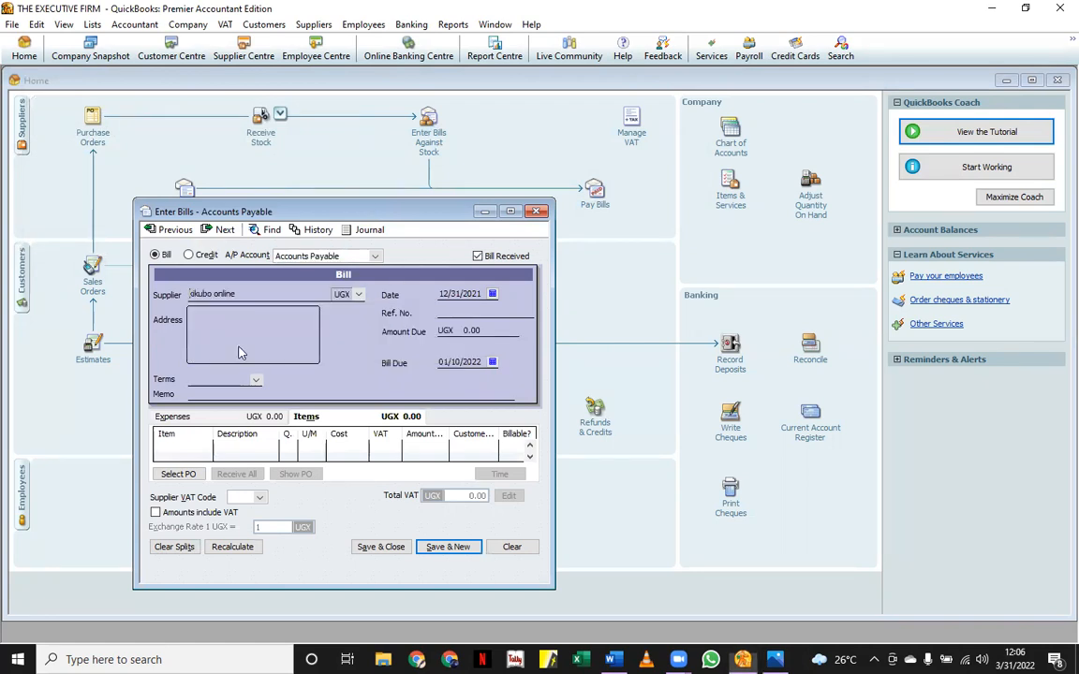
{"action": "left_click", "coordinate": [512, 219]}
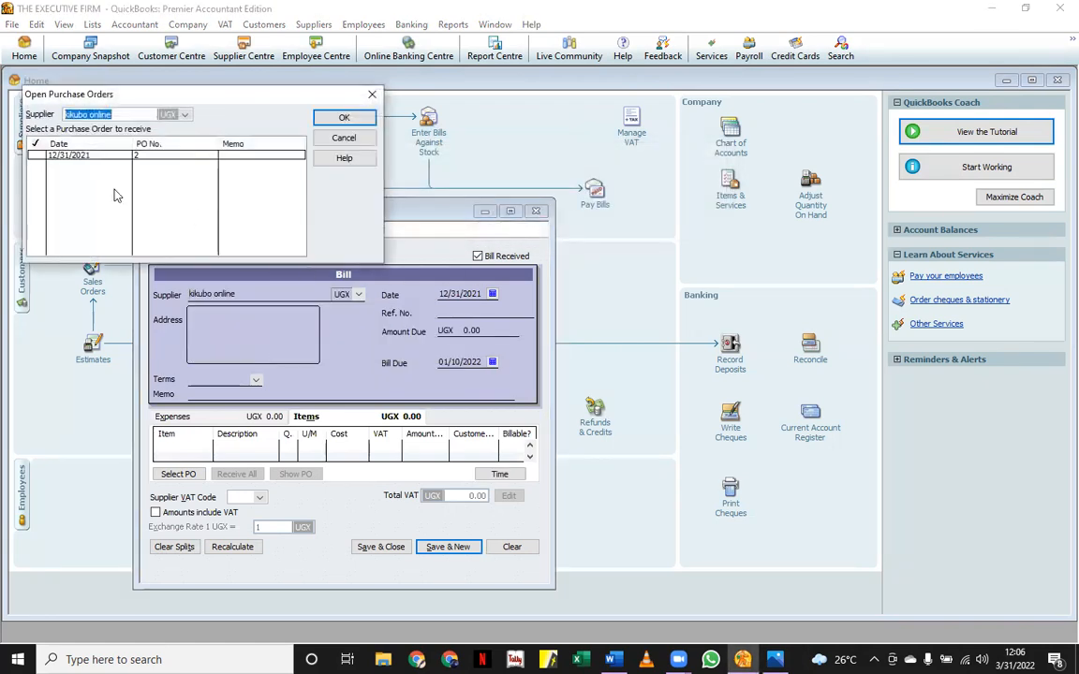
{"action": "left_click", "coordinate": [32, 152]}
{"action": "left_click", "coordinate": [344, 118]}
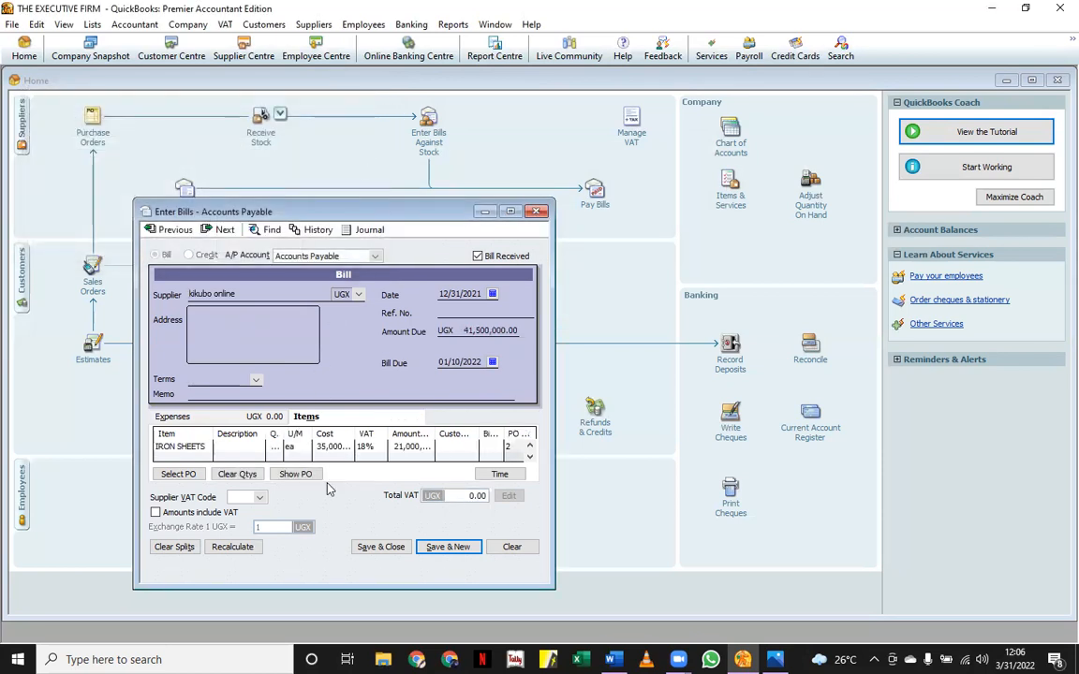
{"action": "left_click", "coordinate": [387, 549]}
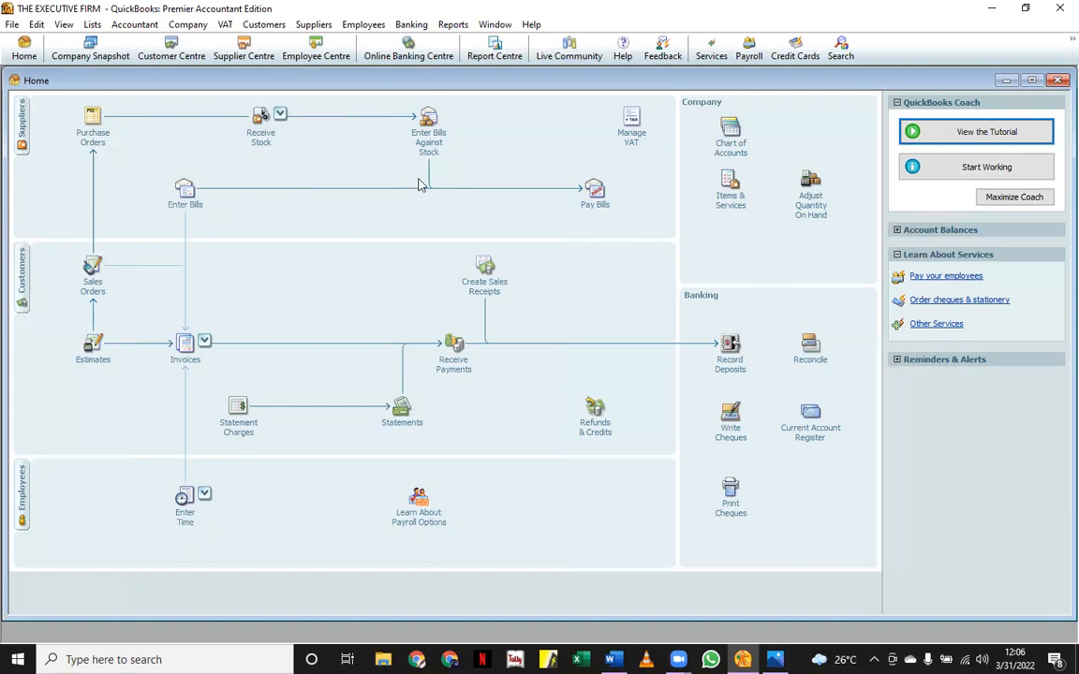
- Check for kikubo online item receipts to bill against, and review the outstanding supplier bills awaiting payment
{"action": "left_click", "coordinate": [430, 141]}
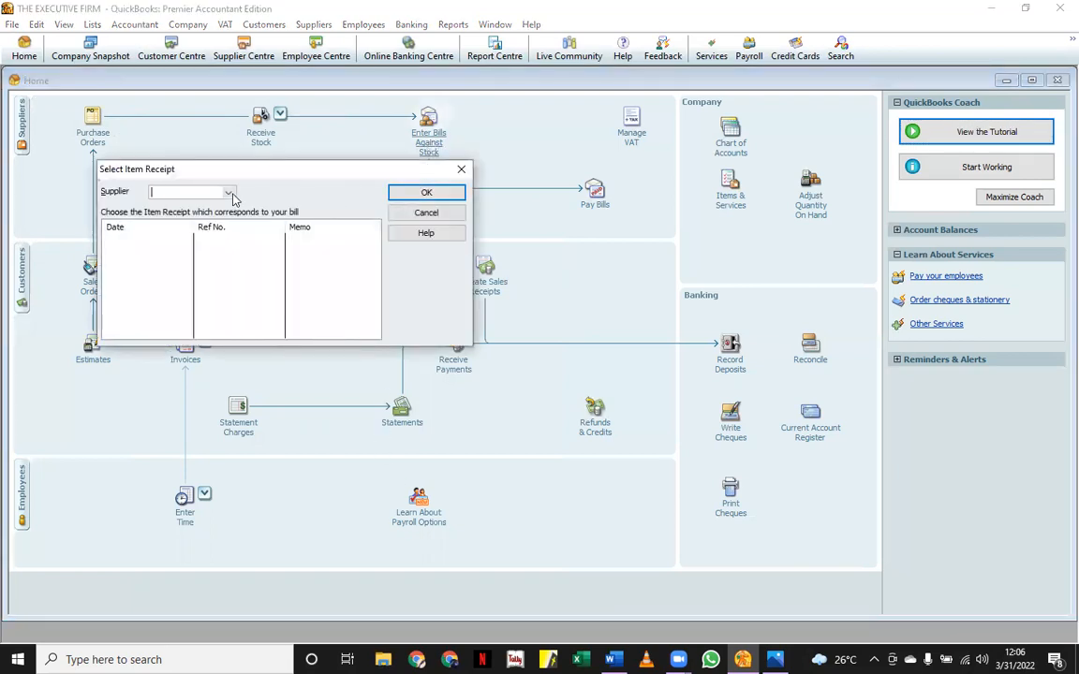
{"action": "left_click", "coordinate": [210, 186]}
{"action": "left_click", "coordinate": [188, 243]}
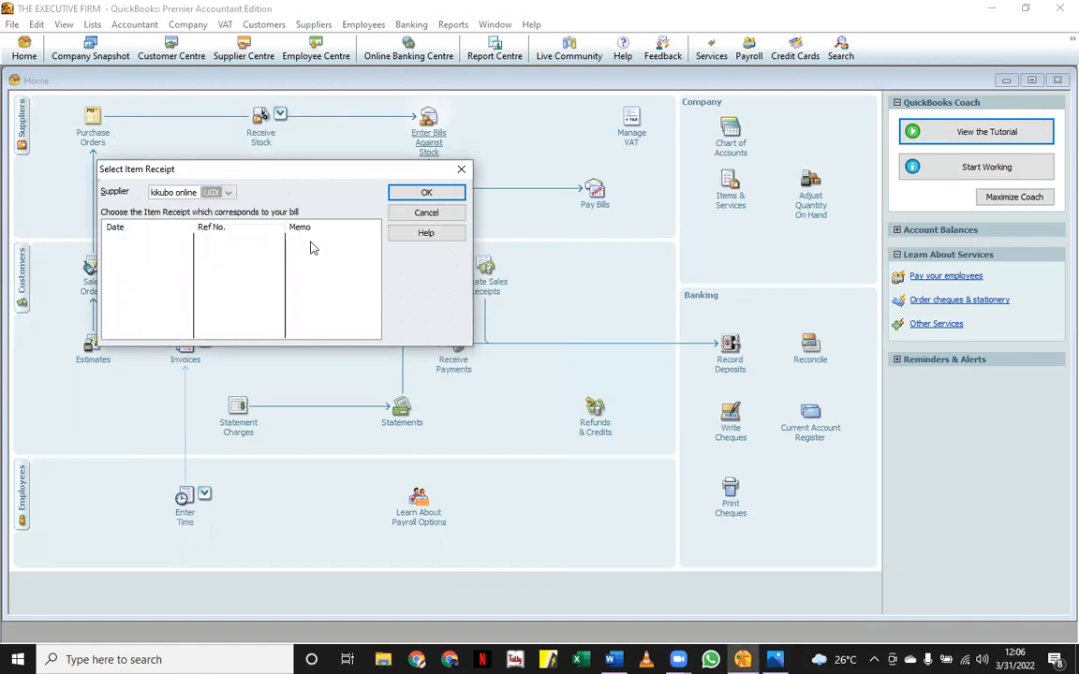
{"action": "left_click", "coordinate": [424, 192]}
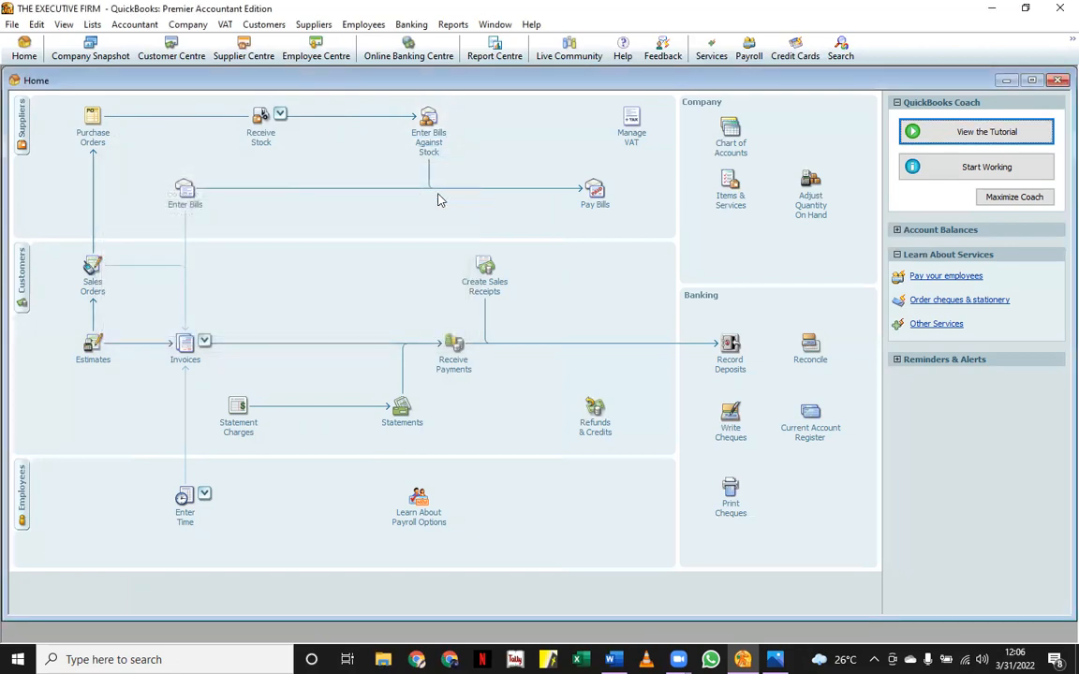
{"action": "left_click", "coordinate": [595, 192]}
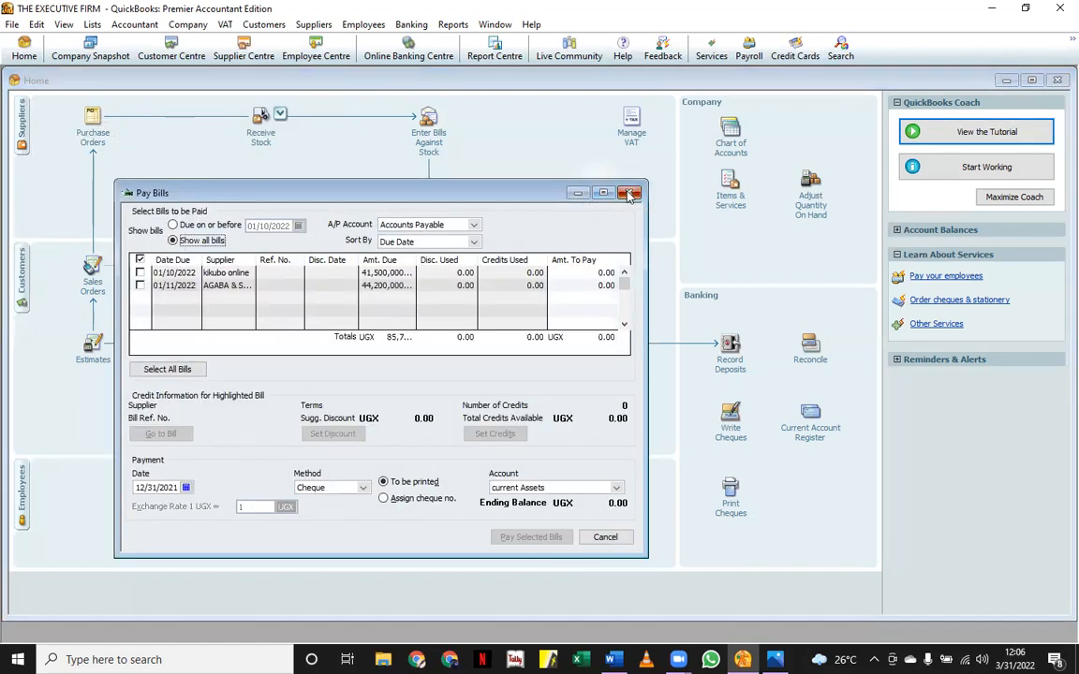
{"action": "left_click", "coordinate": [630, 193]}
- Open the UK Standard balance sheet from the chart of accounts reports
{"action": "left_click", "coordinate": [727, 141]}
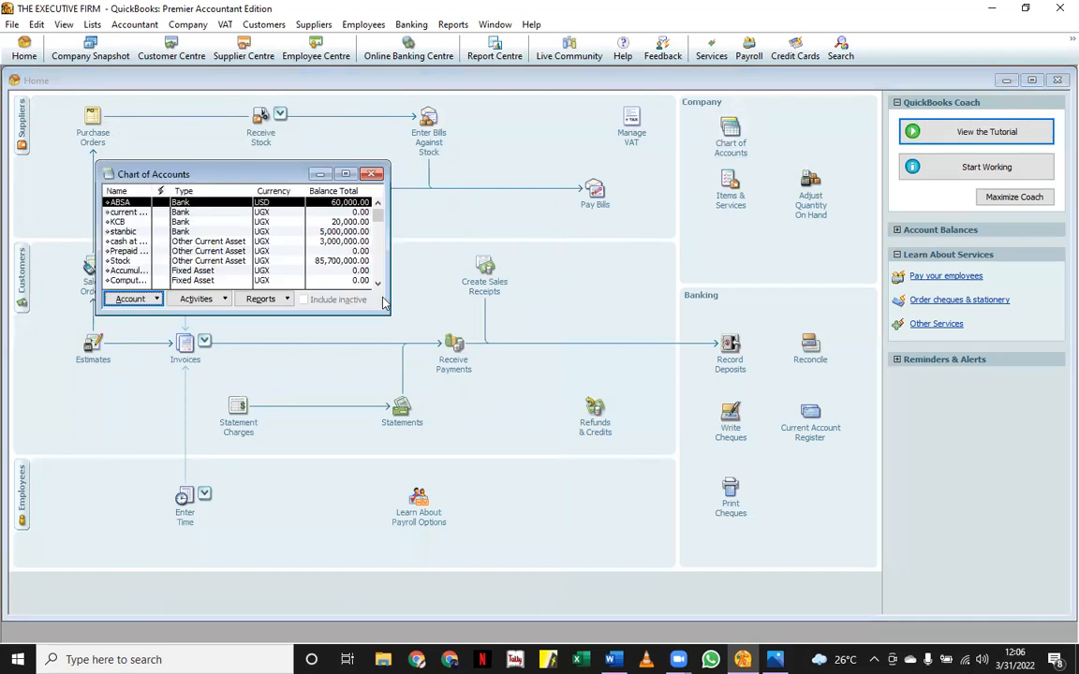
{"action": "left_click", "coordinate": [280, 300]}
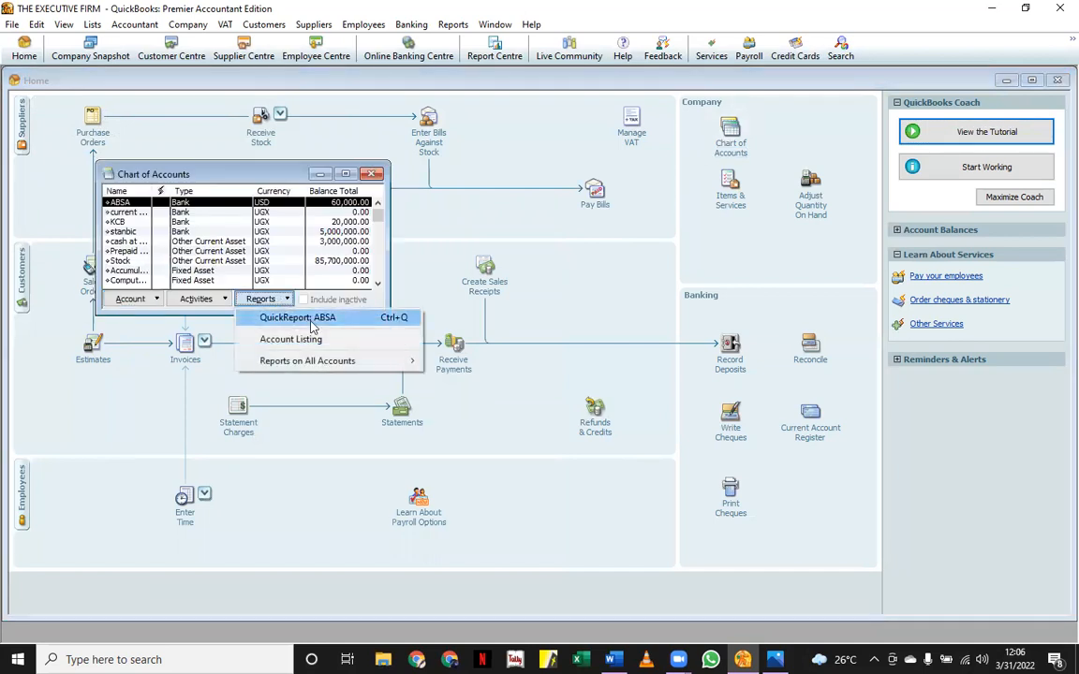
{"action": "mouse_move", "coordinate": [328, 361]}
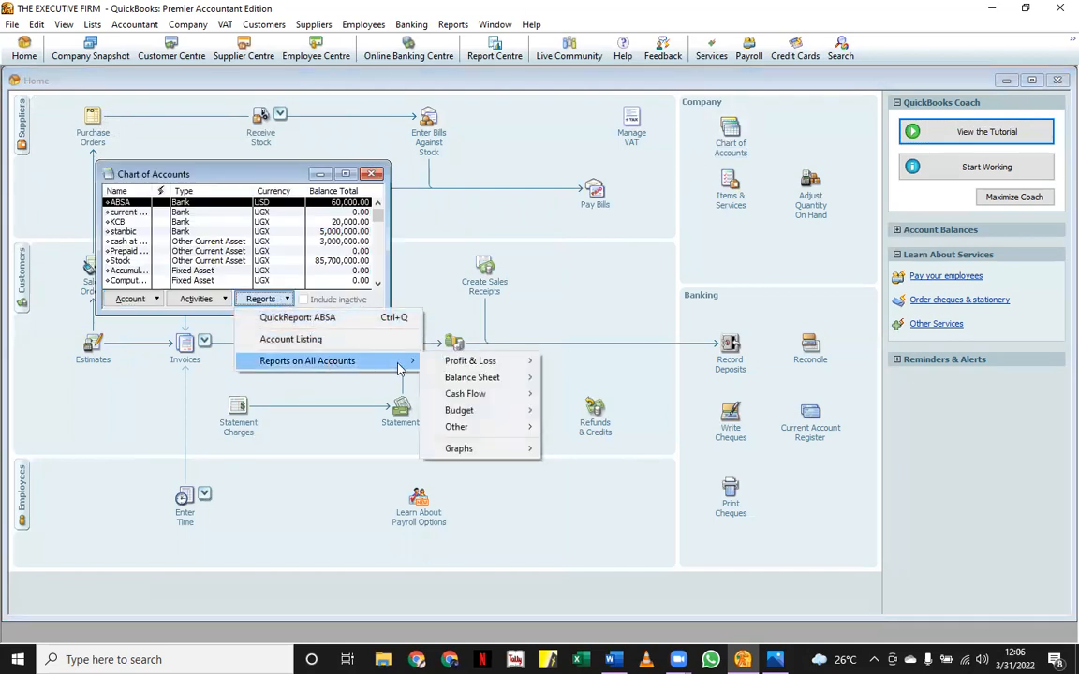
{"action": "mouse_move", "coordinate": [520, 378]}
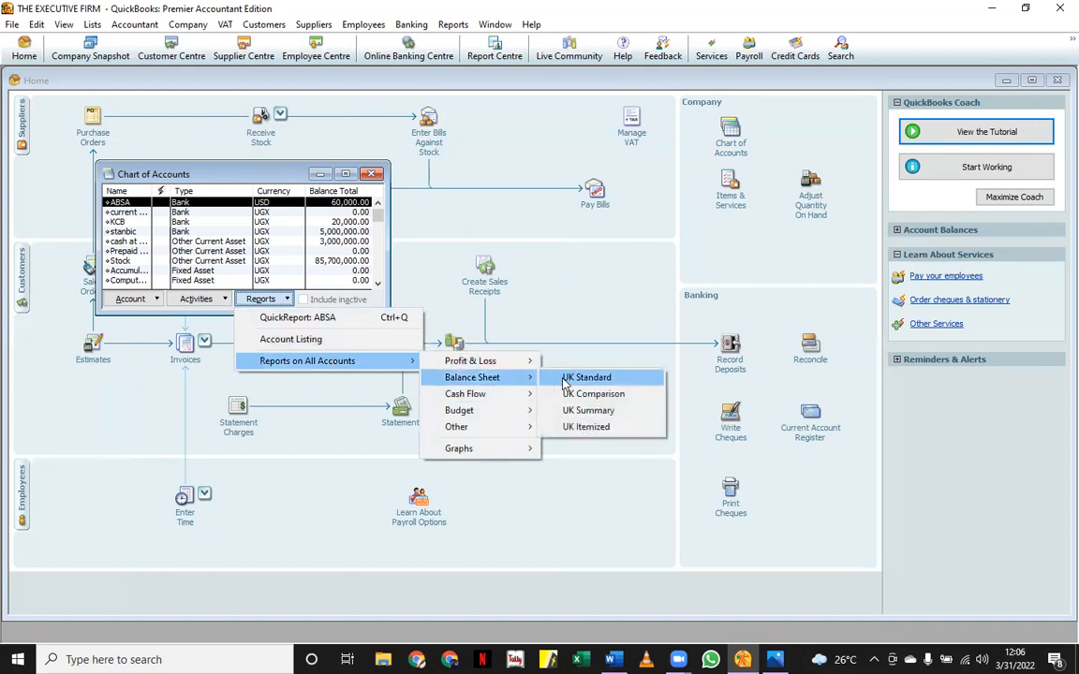
{"action": "left_click", "coordinate": [562, 378]}
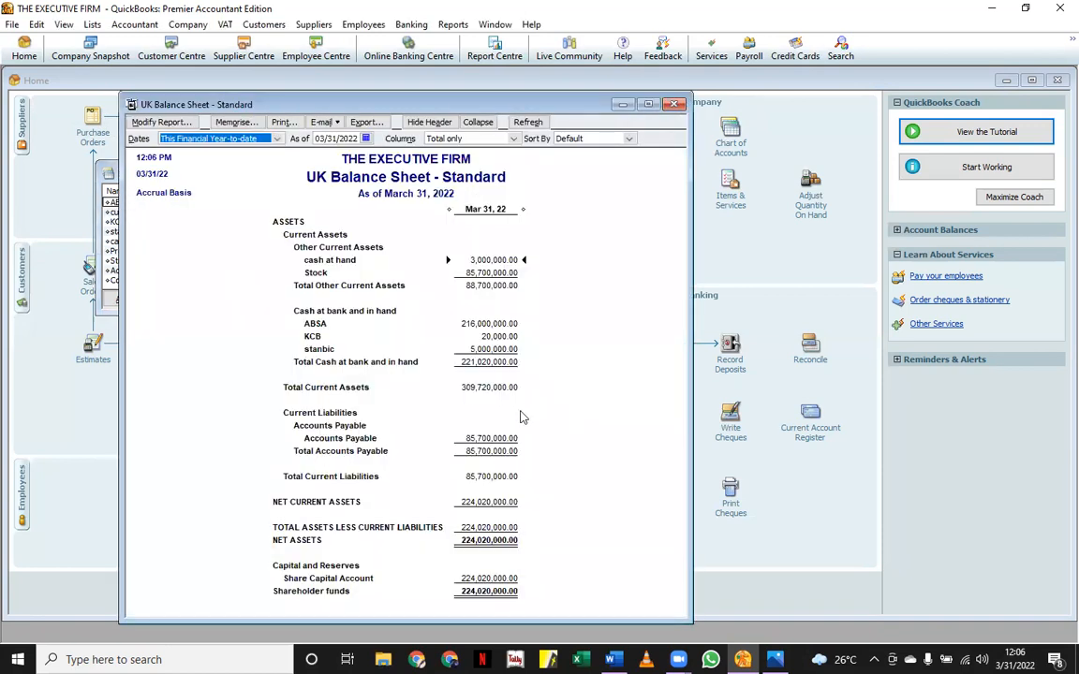
- View the transaction detail behind the Stock balance on the balance sheet, and close the detail report
{"action": "double_click", "coordinate": [486, 273]}
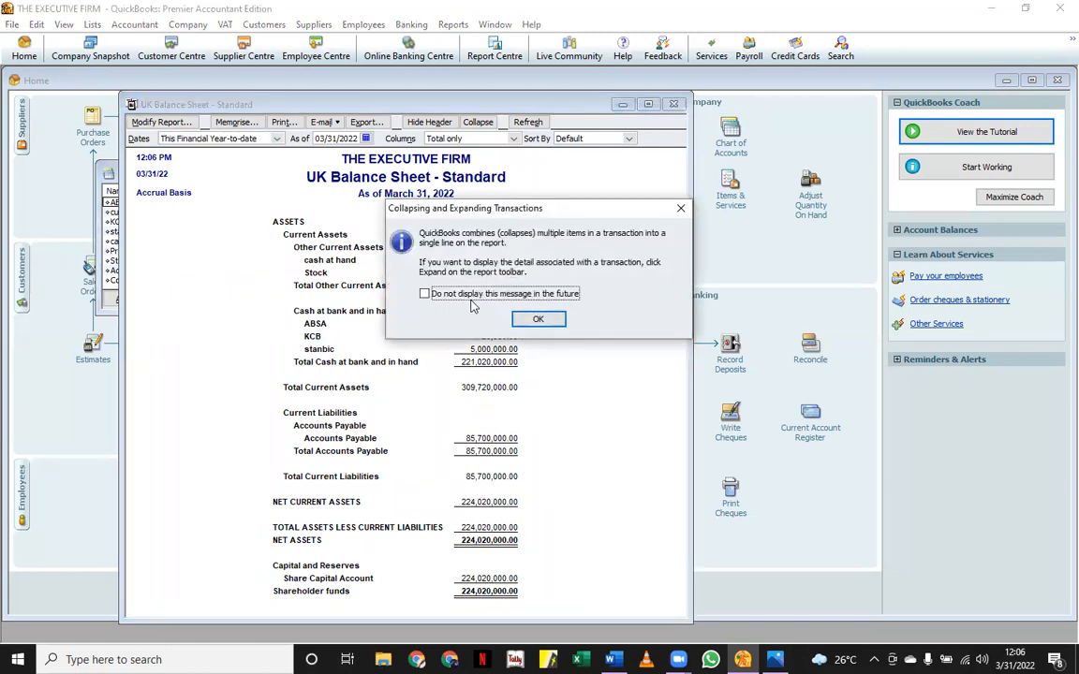
{"action": "left_click", "coordinate": [539, 319]}
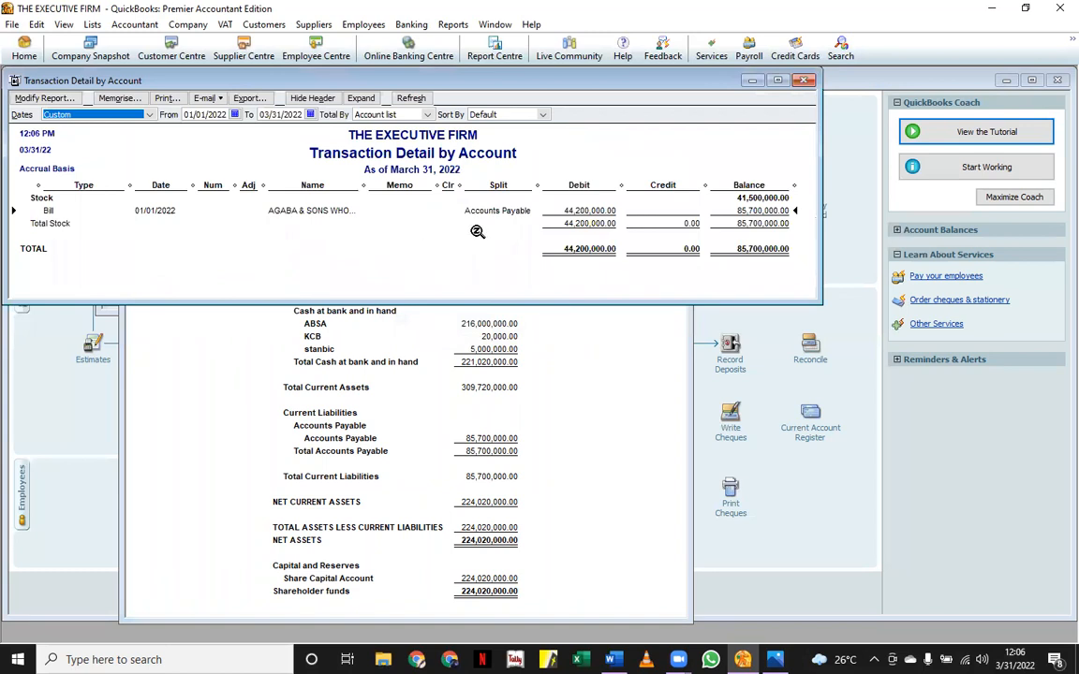
{"action": "left_click", "coordinate": [804, 80]}
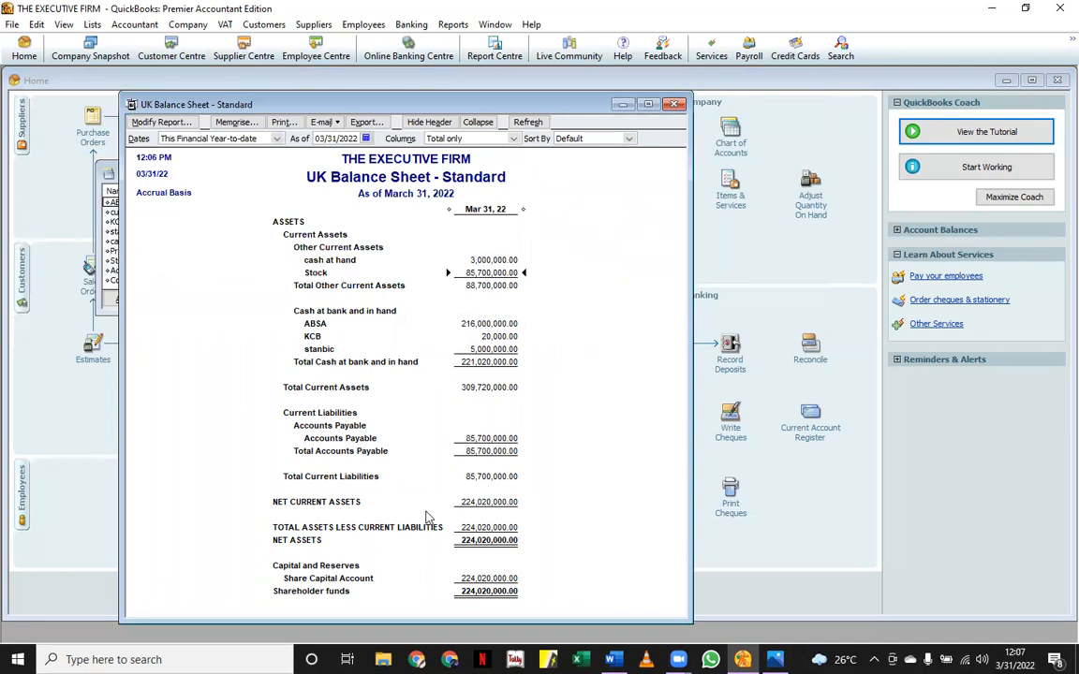
- View the Accounts Payable transaction detail with the report dates set to All, and close it without memorising the report
{"action": "double_click", "coordinate": [497, 438]}
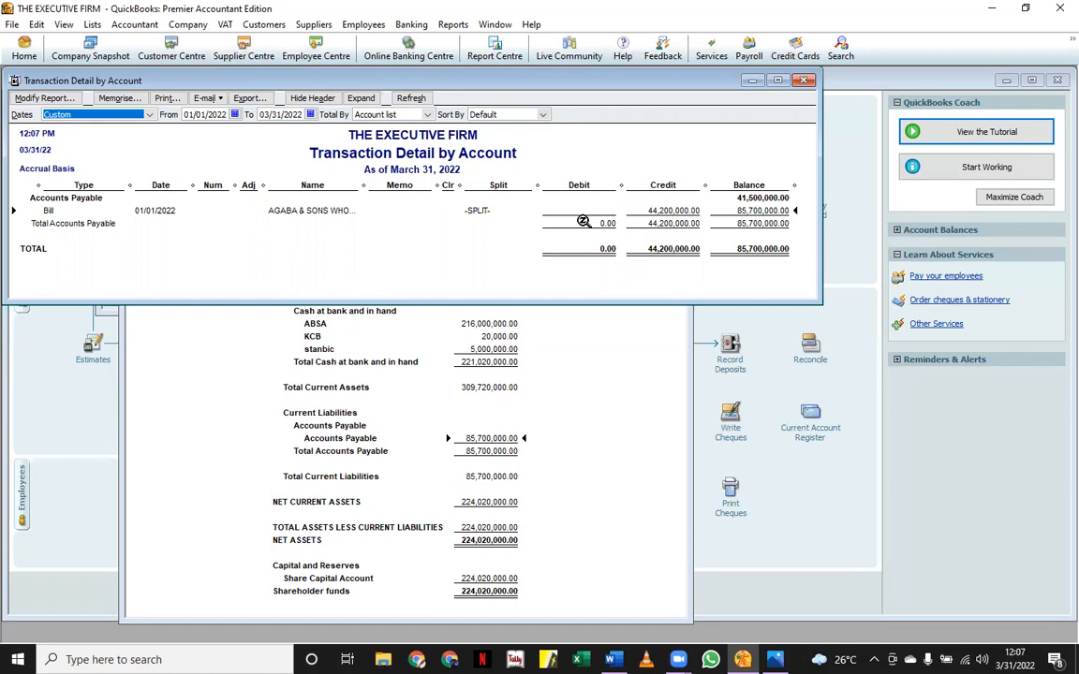
{"action": "left_click", "coordinate": [43, 99]}
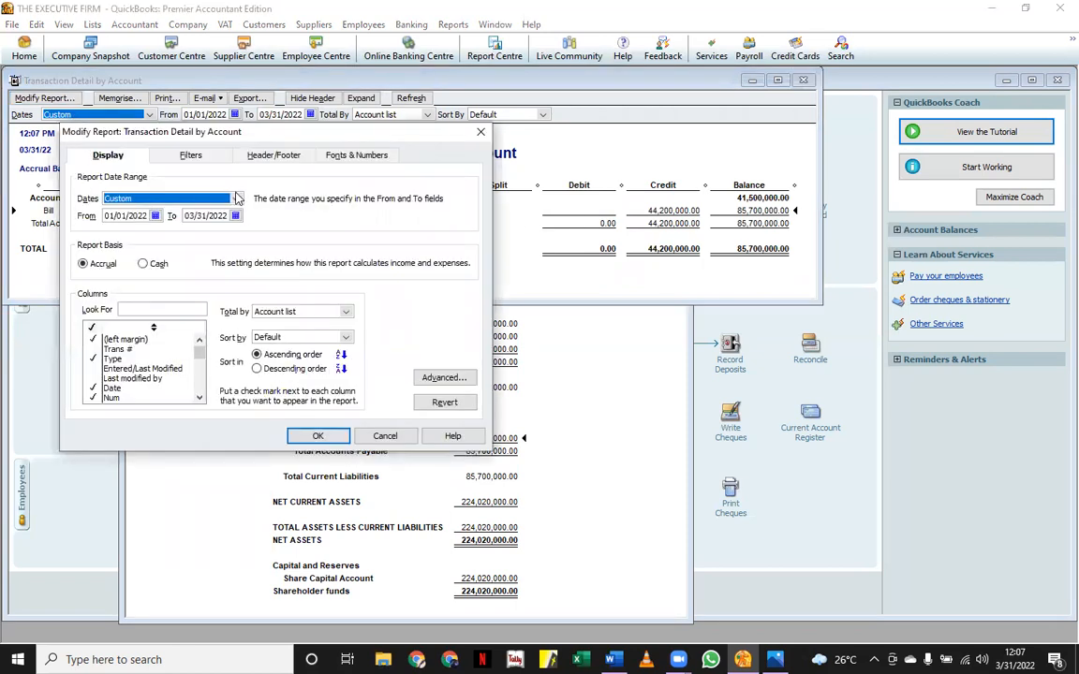
{"action": "left_click", "coordinate": [237, 198]}
{"action": "scroll", "coordinate": [221, 337], "scroll_direction": "up", "scroll_amount": 2}
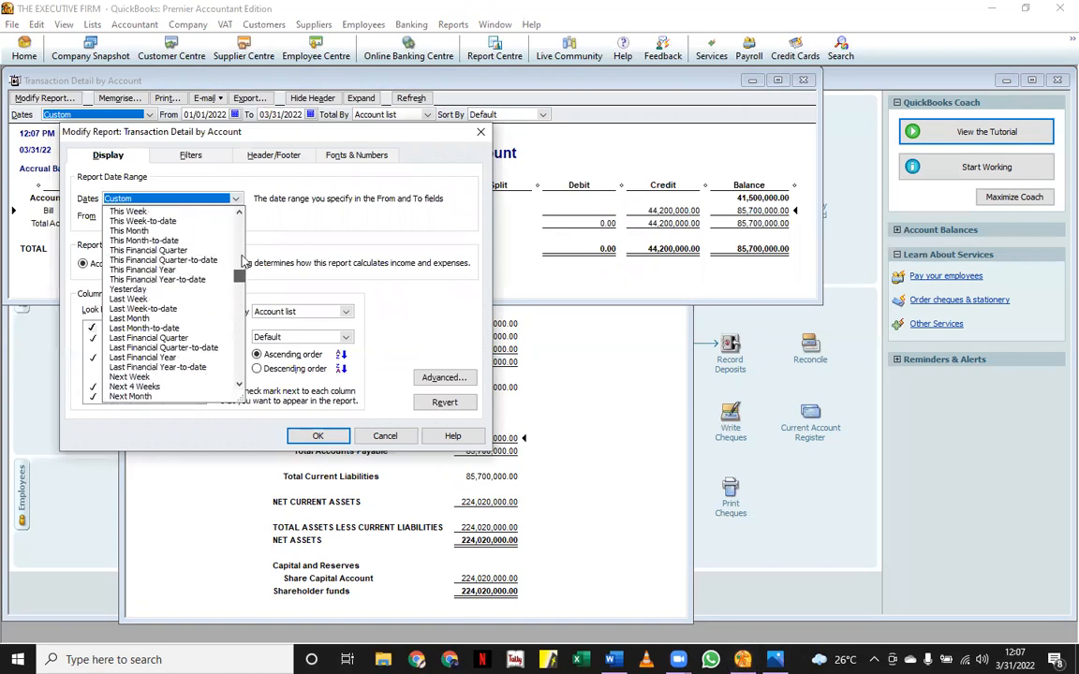
{"action": "left_click", "coordinate": [114, 211]}
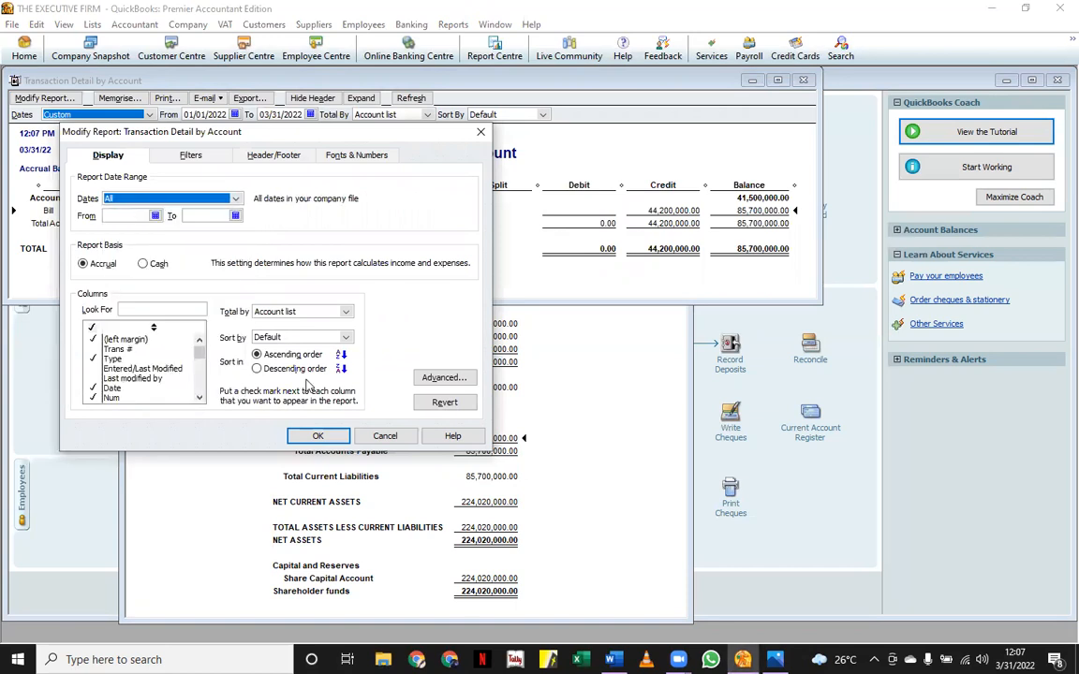
{"action": "left_click", "coordinate": [315, 437]}
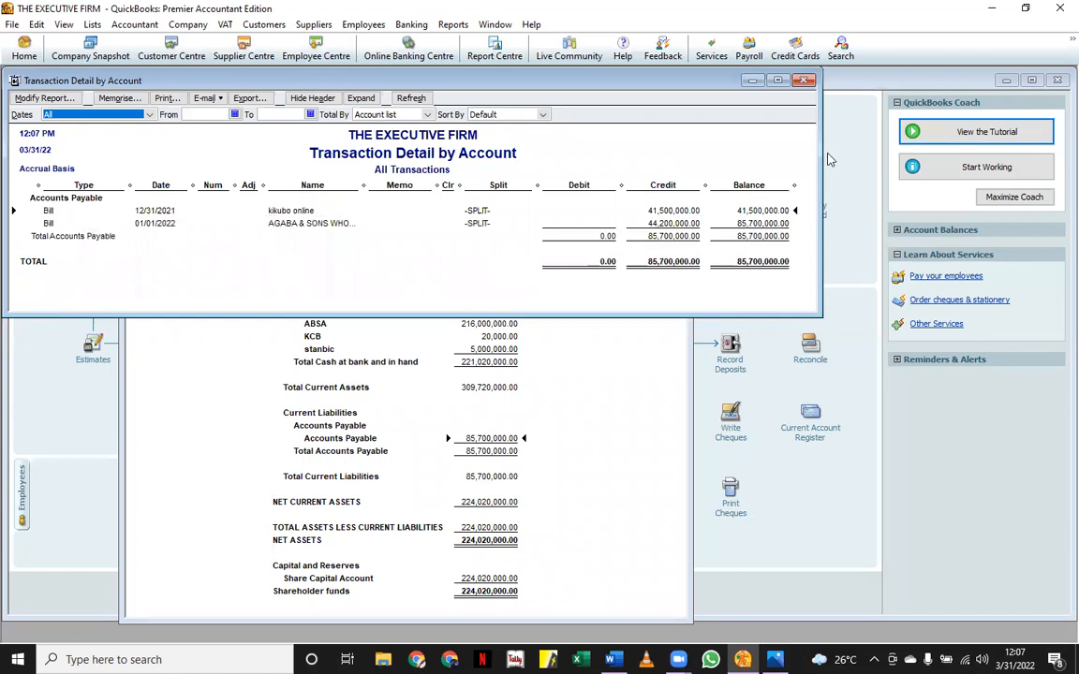
{"action": "key", "text": "Escape"}
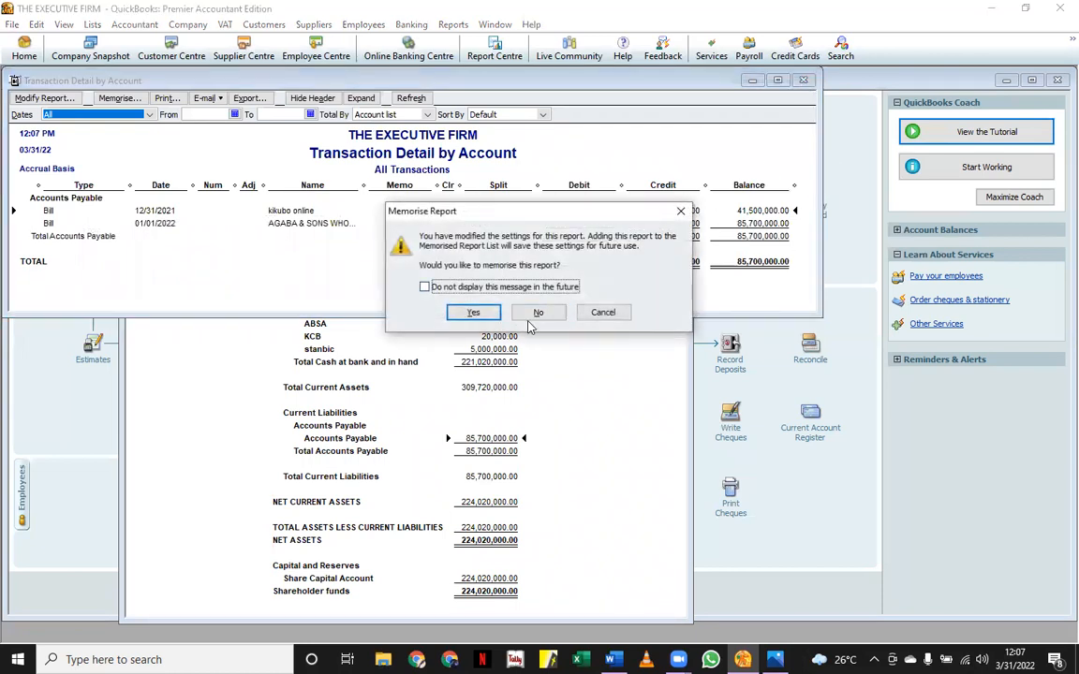
{"action": "left_click", "coordinate": [473, 312]}
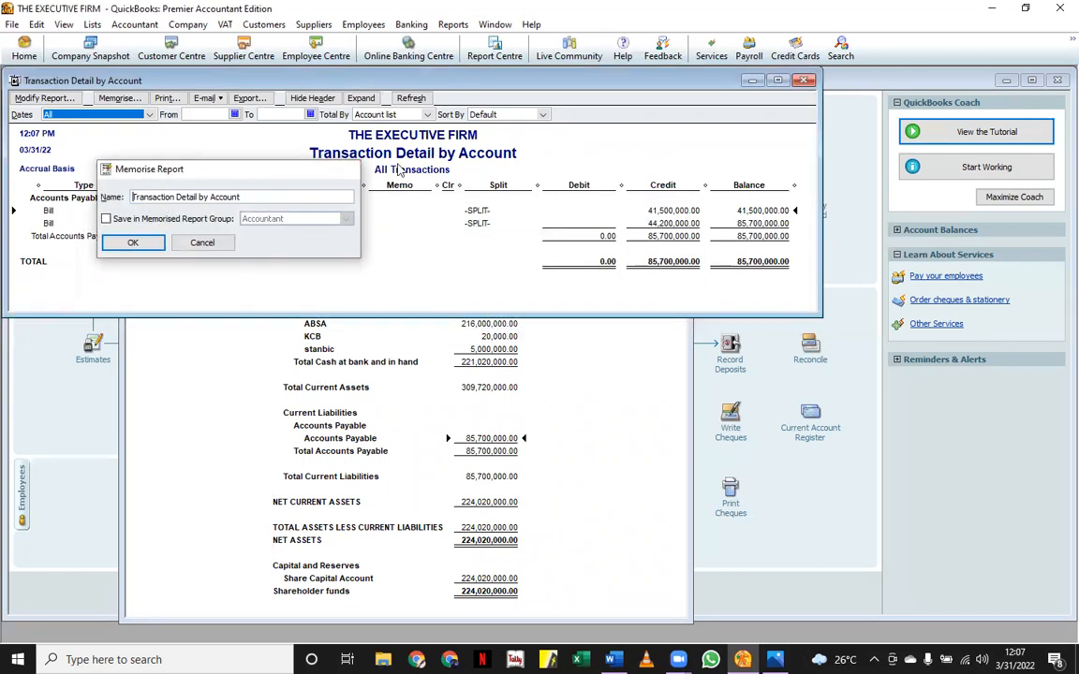
{"action": "left_click", "coordinate": [349, 169]}
- View the Stock transaction detail with dates set to All, and close it unmemorised along with the balance sheet
{"action": "double_click", "coordinate": [482, 272]}
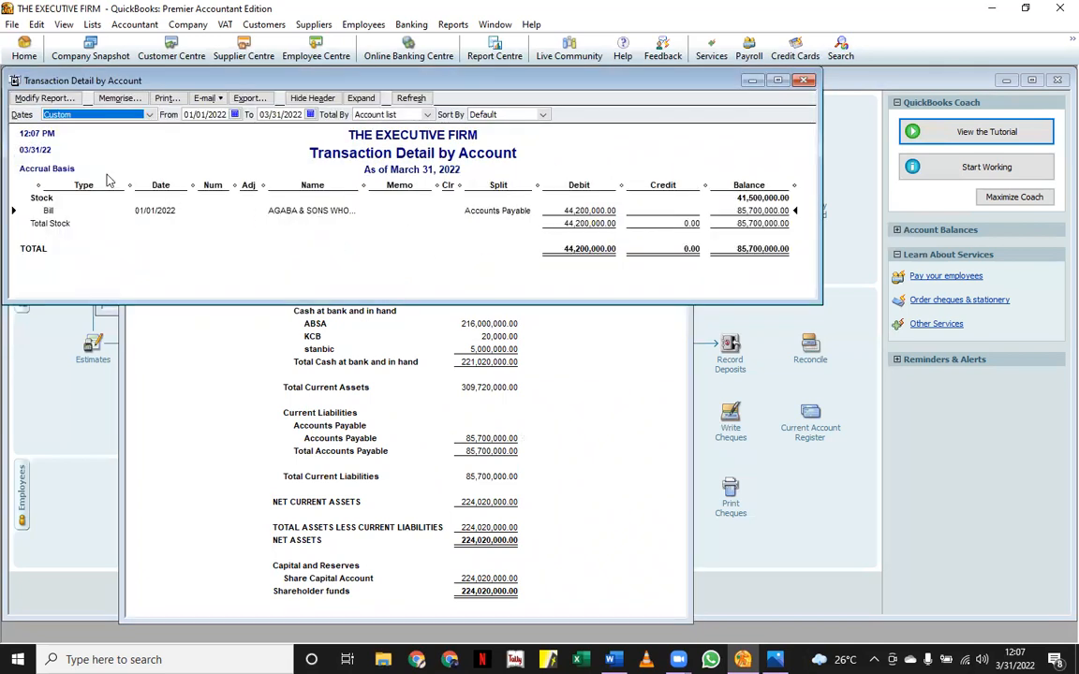
{"action": "left_click", "coordinate": [47, 98]}
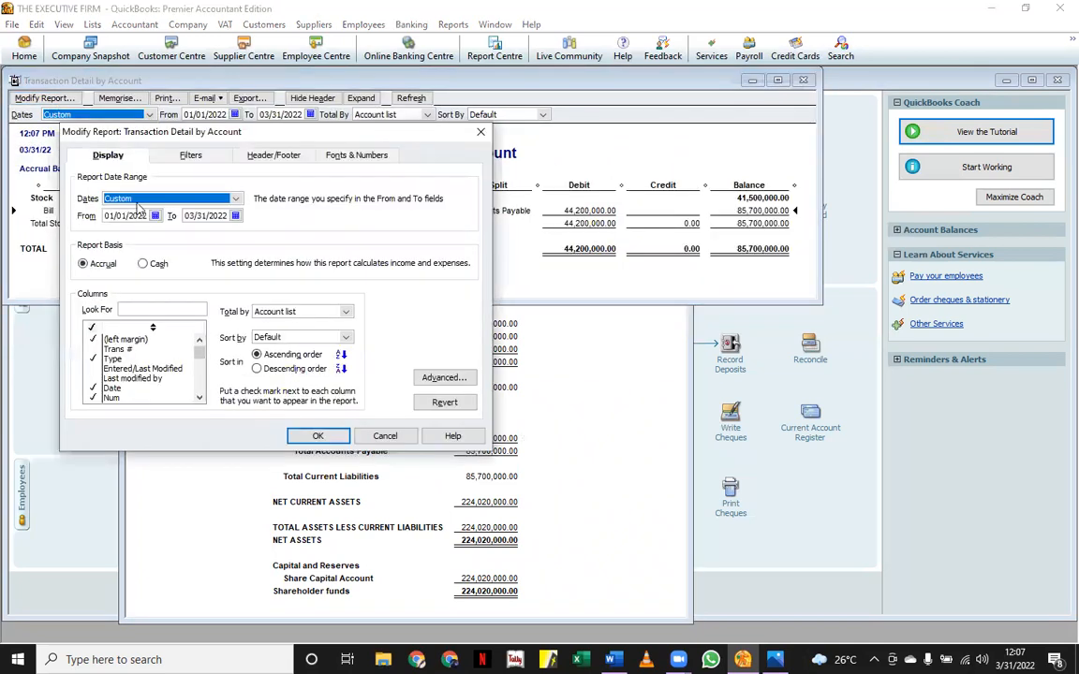
{"action": "left_click", "coordinate": [231, 198]}
{"action": "scroll", "coordinate": [244, 372], "scroll_direction": "up", "scroll_amount": 2}
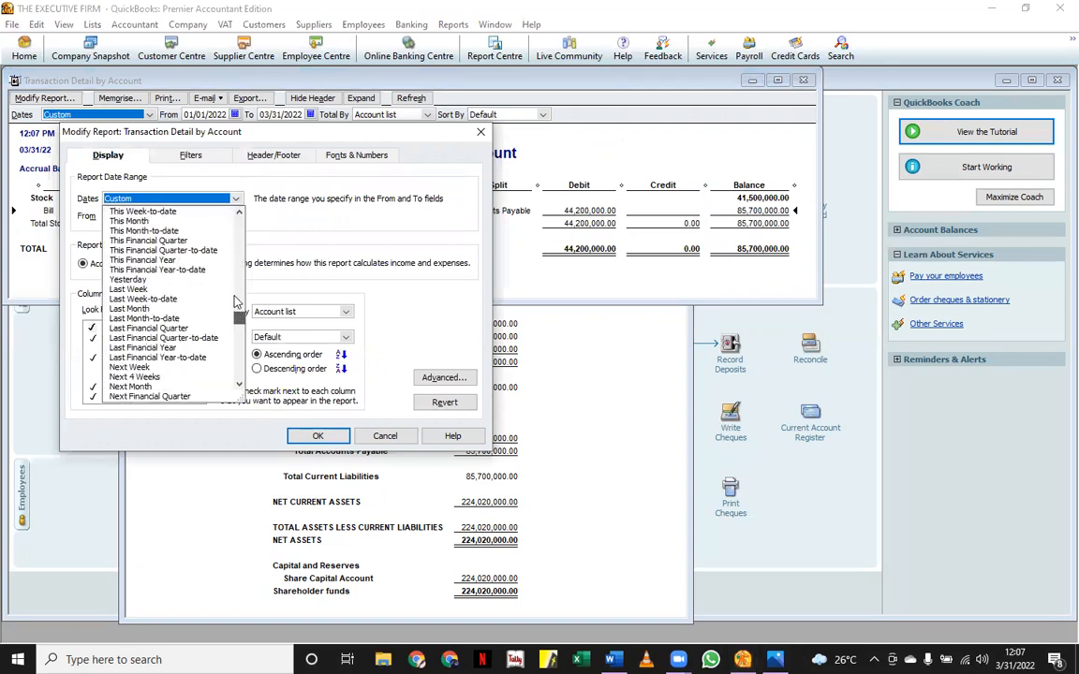
{"action": "left_click", "coordinate": [190, 212]}
{"action": "left_click", "coordinate": [293, 432]}
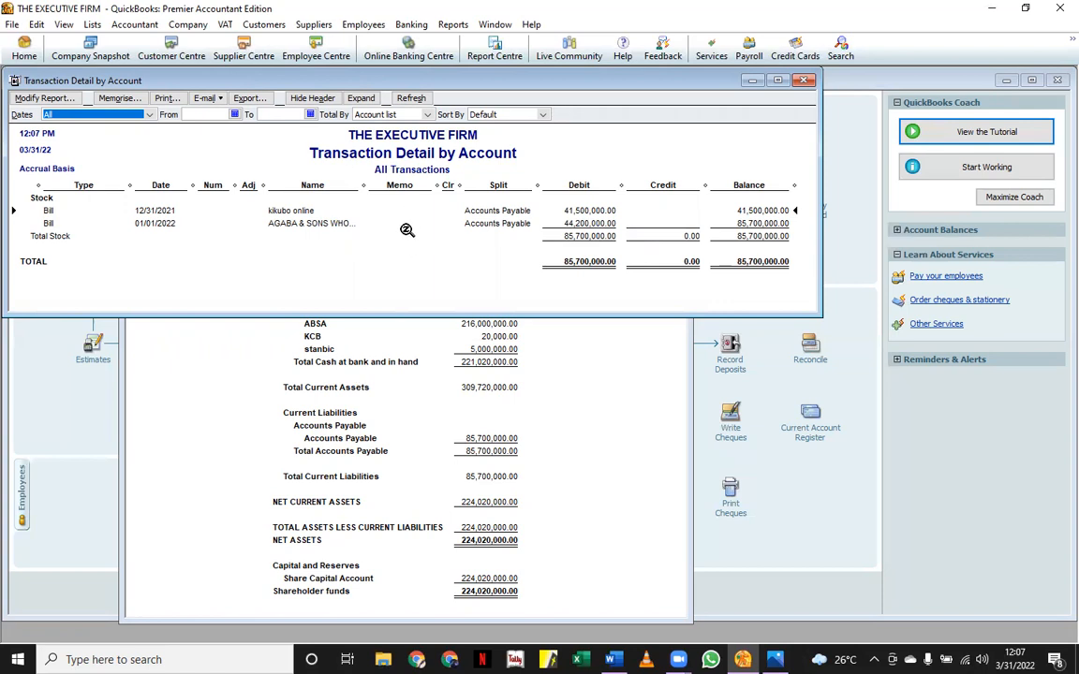
{"action": "left_click", "coordinate": [804, 79]}
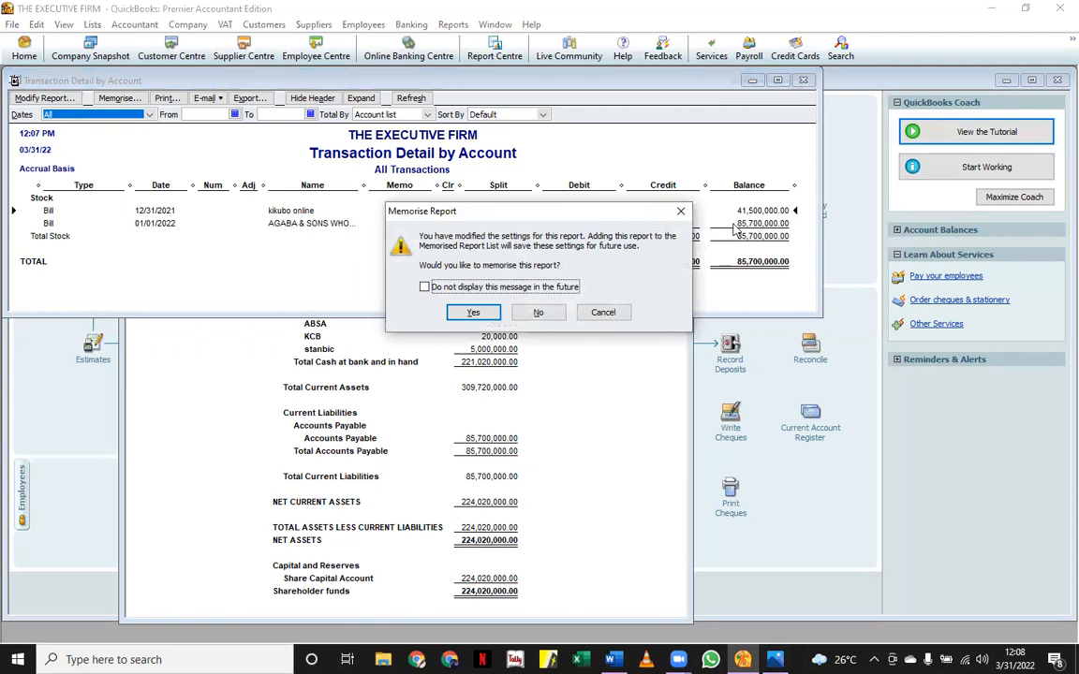
{"action": "left_click", "coordinate": [539, 313]}
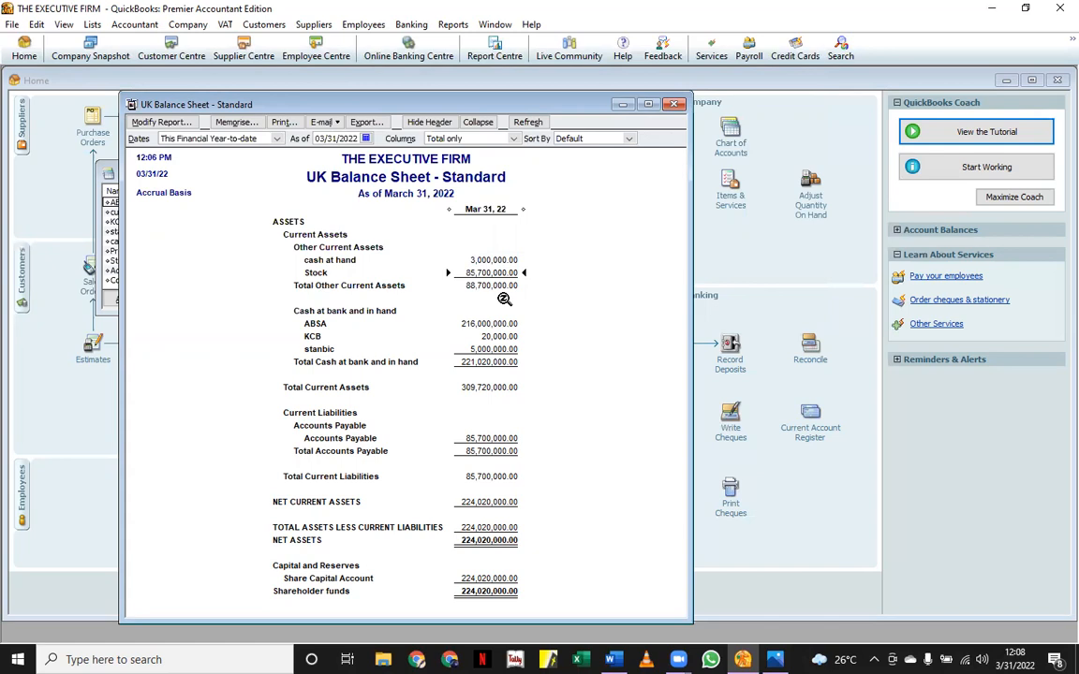
{"action": "left_click", "coordinate": [677, 107]}
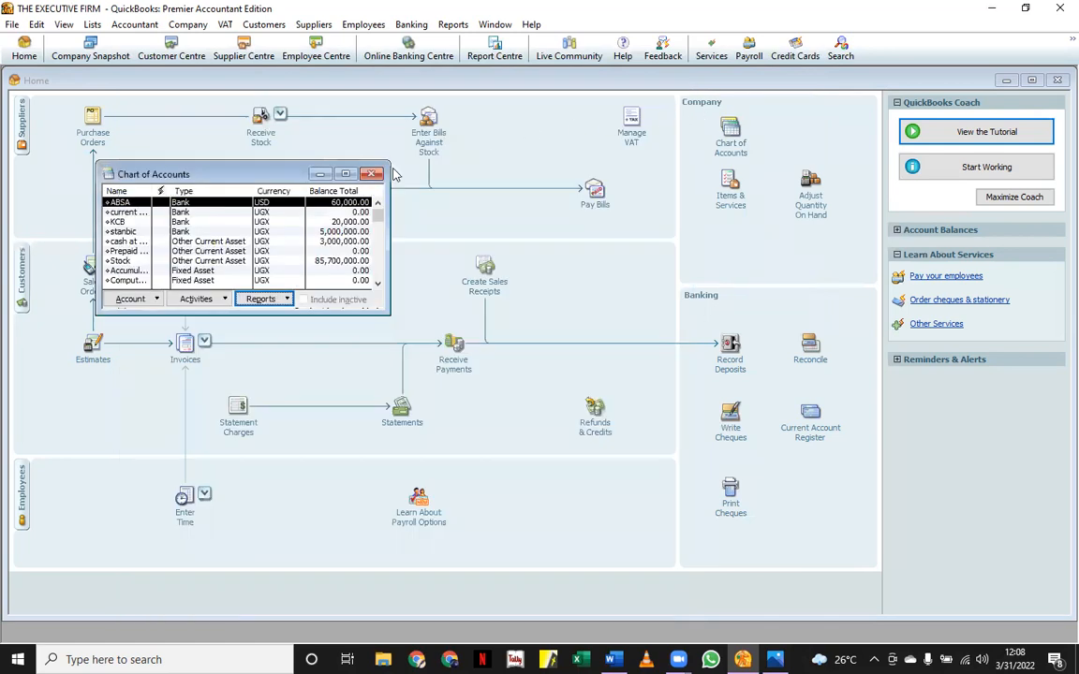
- View kikubo online's balance and transactions in the Supplier Centre, and return to the Home page
{"action": "left_click", "coordinate": [242, 49]}
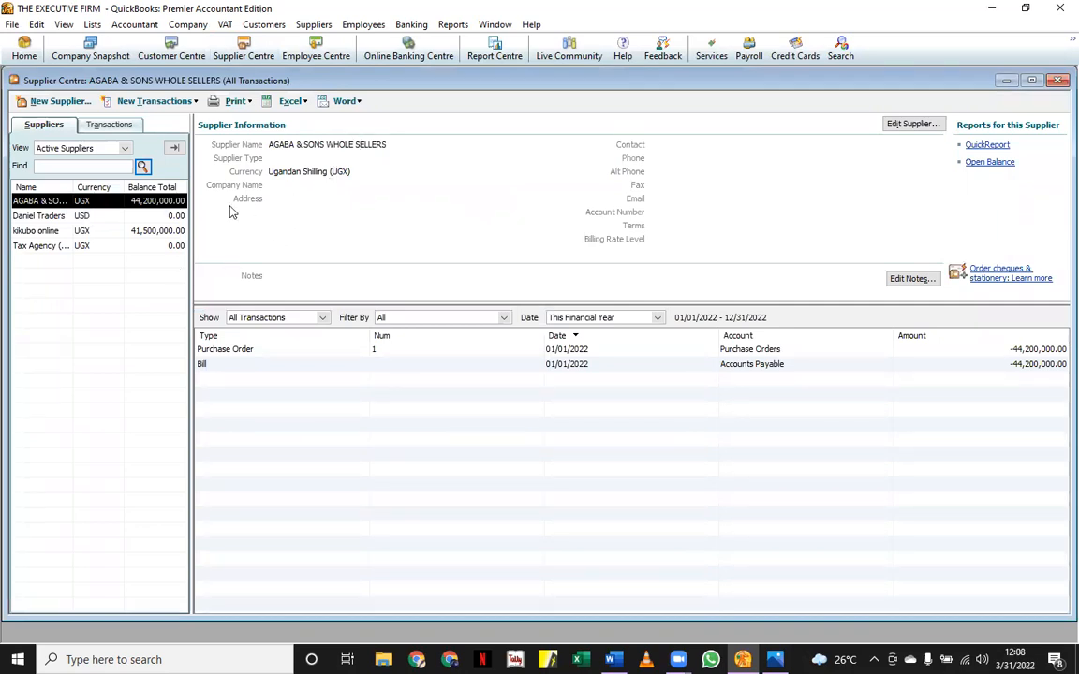
{"action": "left_click", "coordinate": [90, 234]}
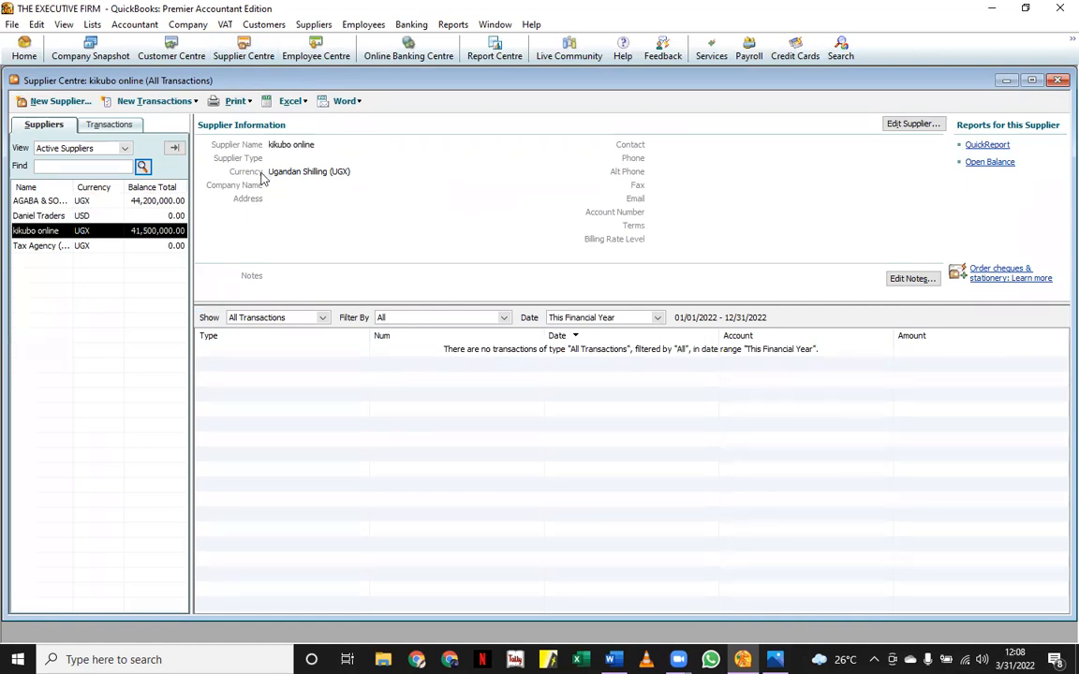
{"action": "left_click", "coordinate": [23, 49]}
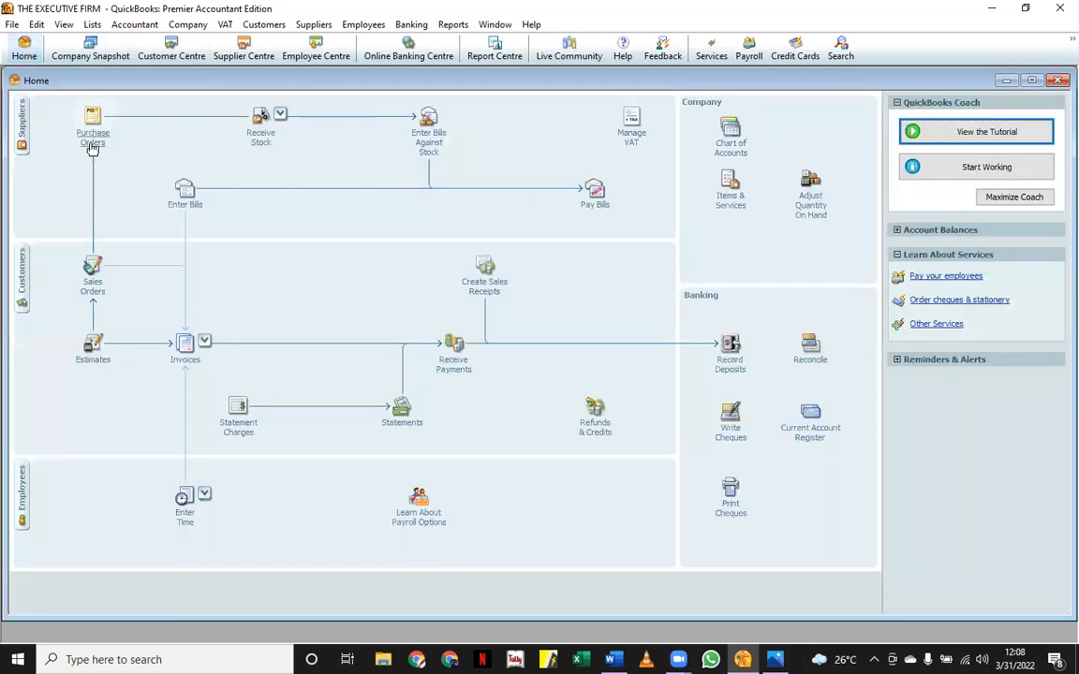
{"action": "left_click", "coordinate": [730, 148]}
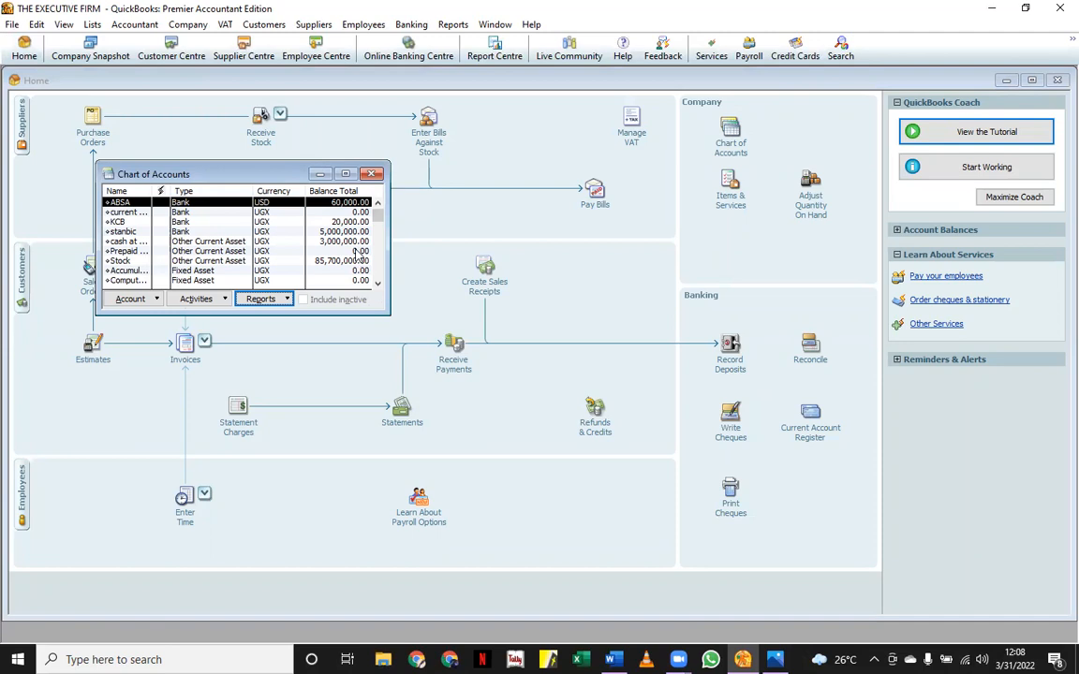
{"action": "left_click", "coordinate": [598, 196]}
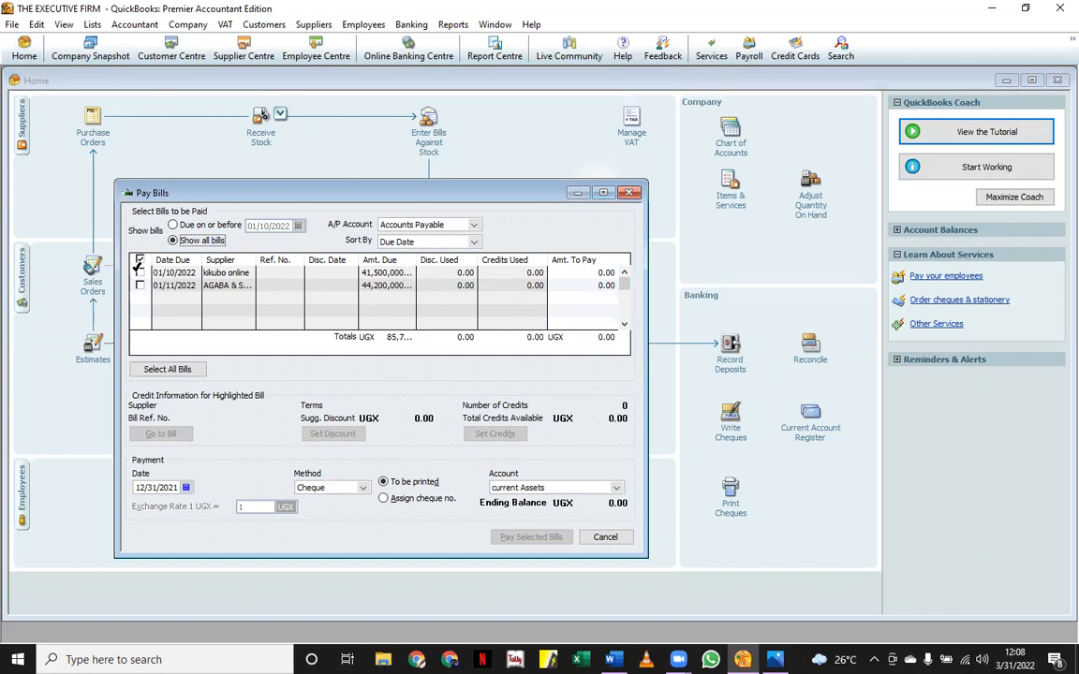
{"action": "left_click", "coordinate": [150, 273]}
{"action": "left_click", "coordinate": [141, 272]}
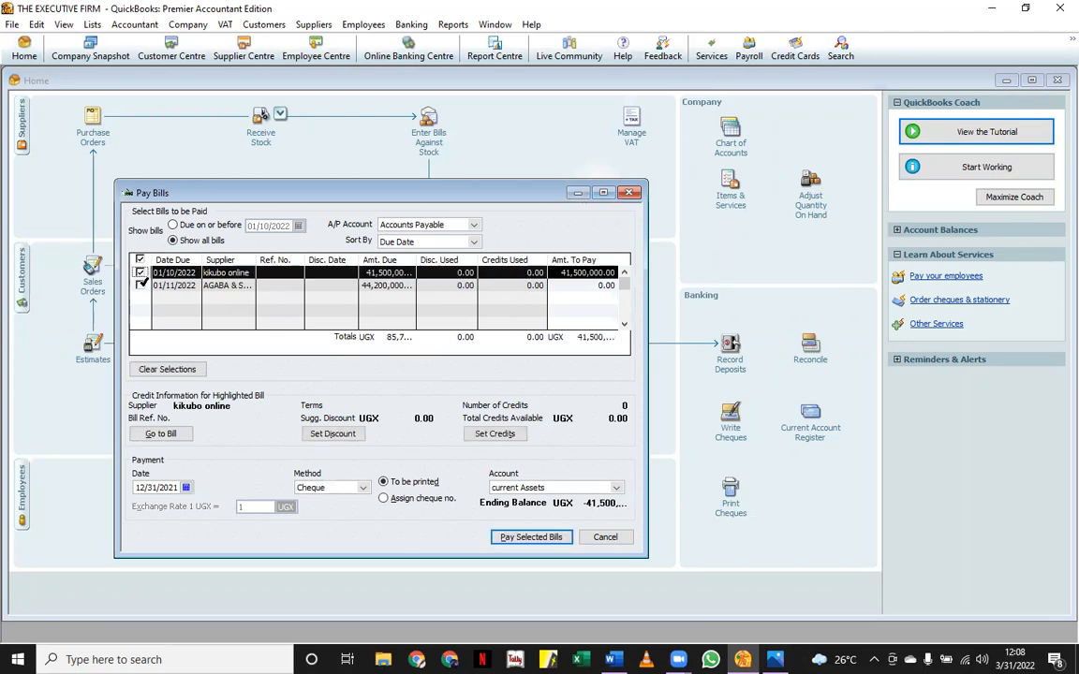
{"action": "left_click", "coordinate": [139, 285]}
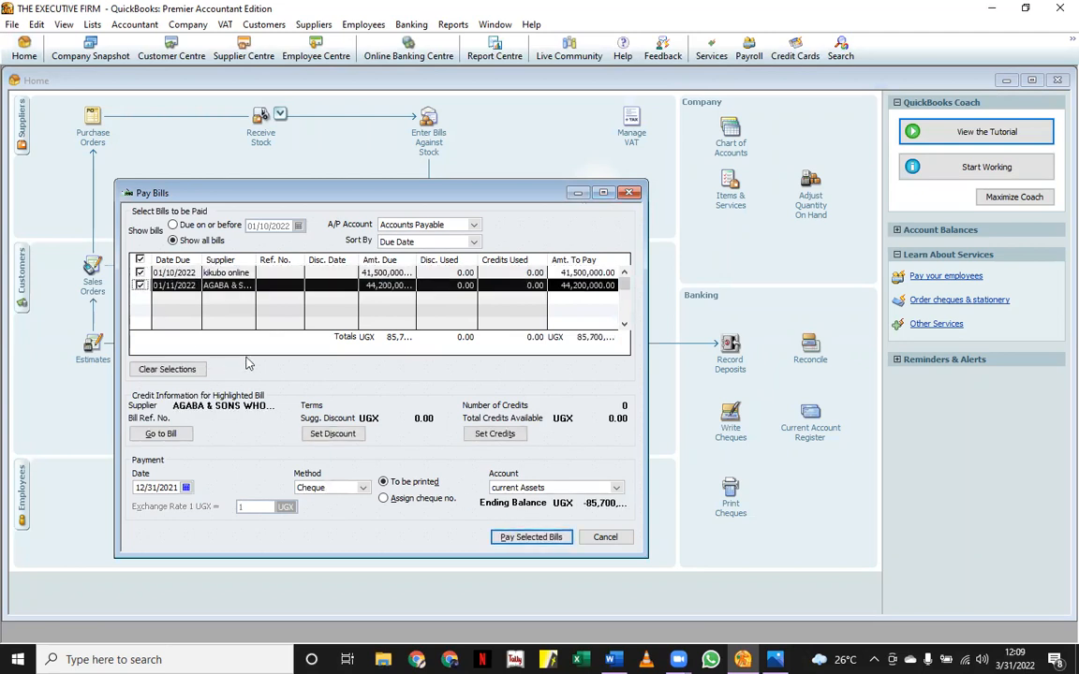
{"action": "left_click", "coordinate": [633, 195]}
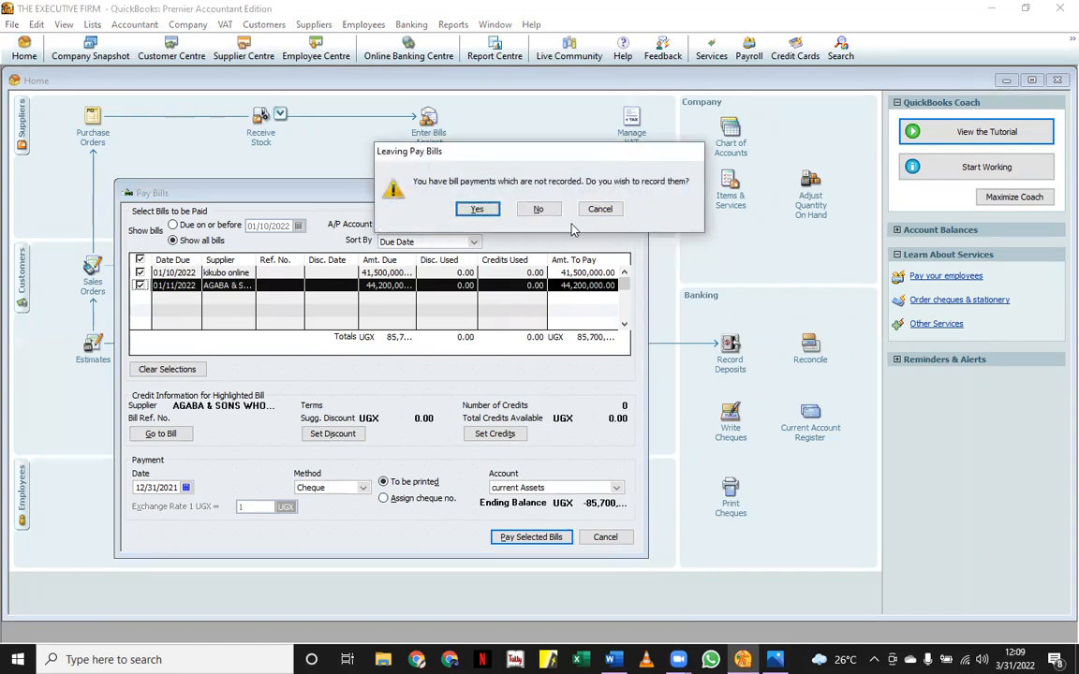
{"action": "left_click", "coordinate": [538, 208]}
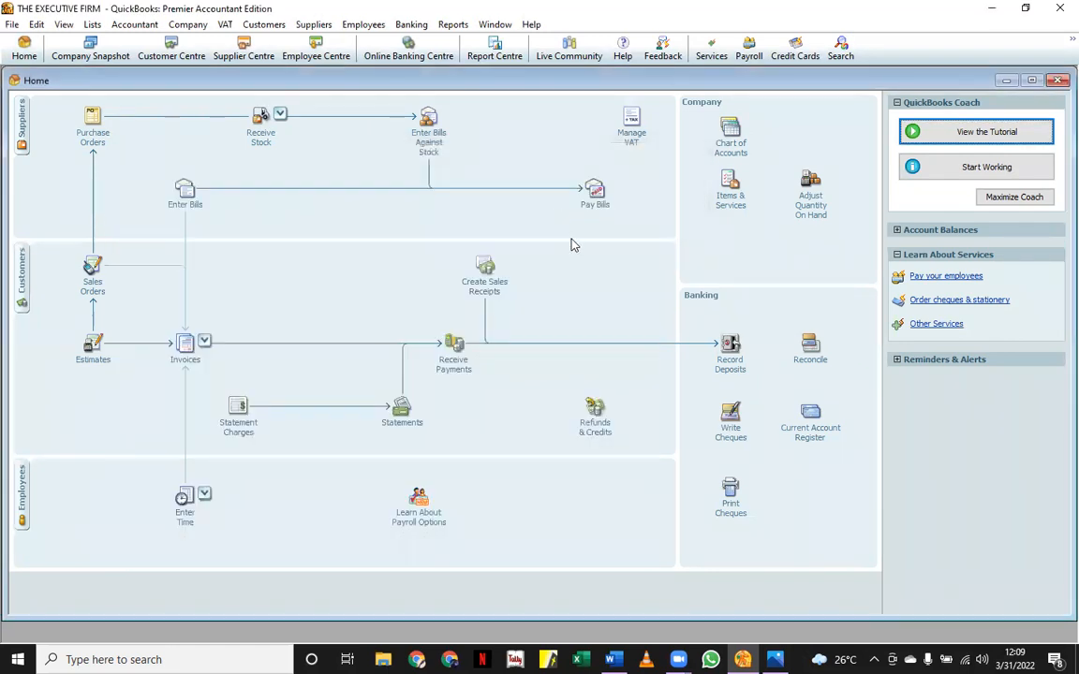
- Start a funds transfer from the ABSA account to the stanbic account, with US Dollar as the transfer currency
{"action": "left_click", "coordinate": [736, 146]}
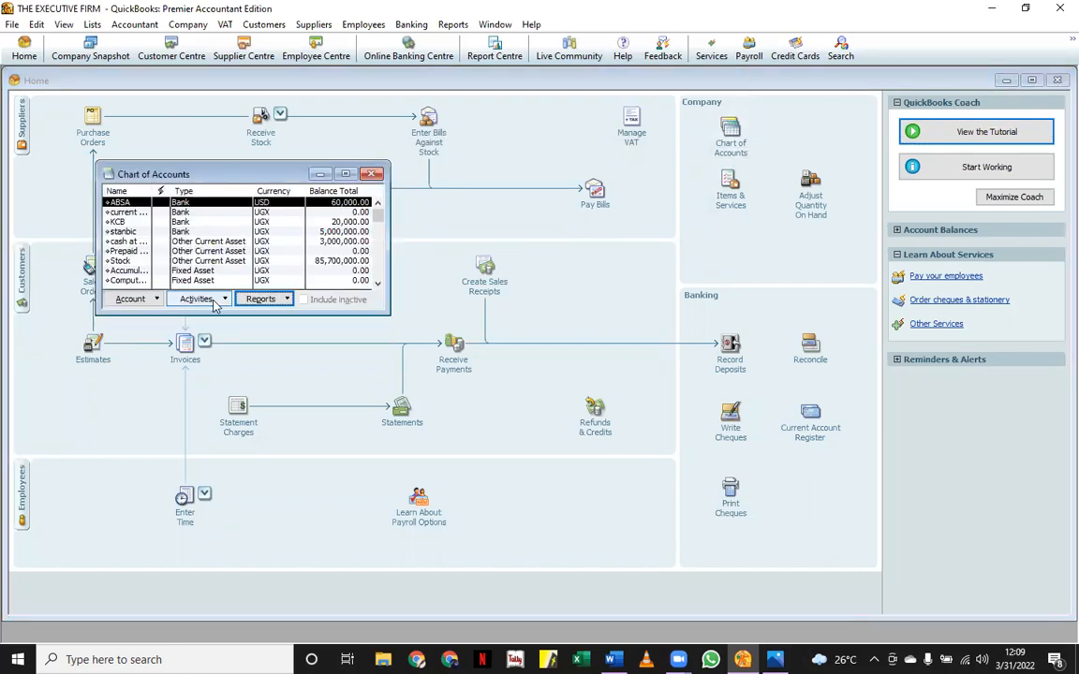
{"action": "left_click", "coordinate": [215, 302]}
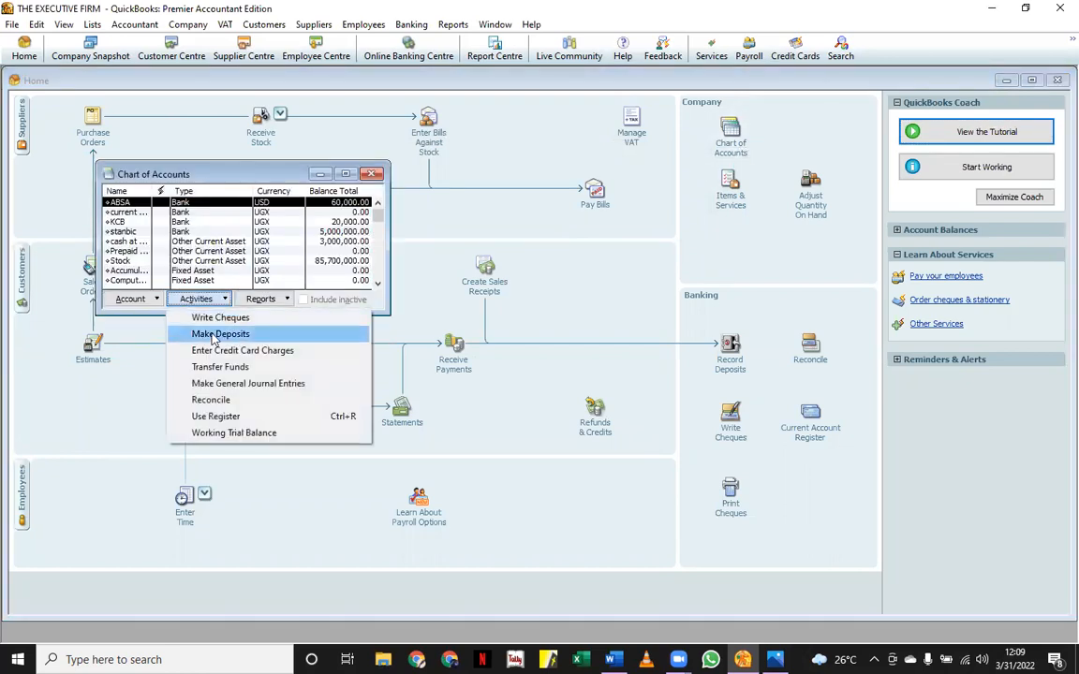
{"action": "left_click", "coordinate": [206, 367]}
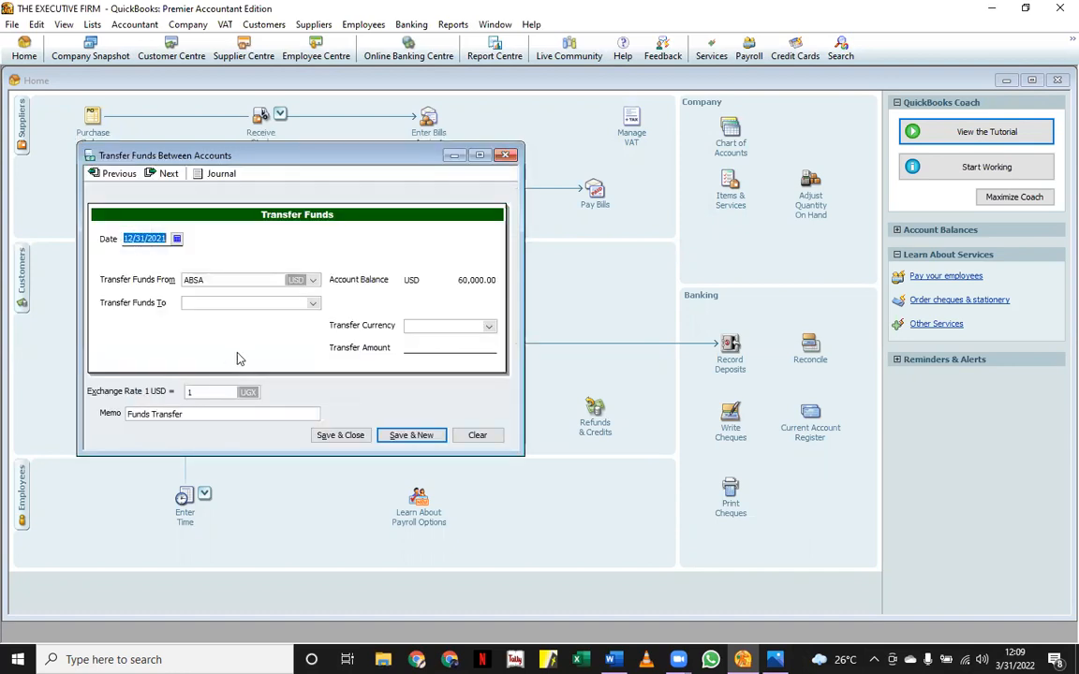
{"action": "left_click", "coordinate": [312, 303]}
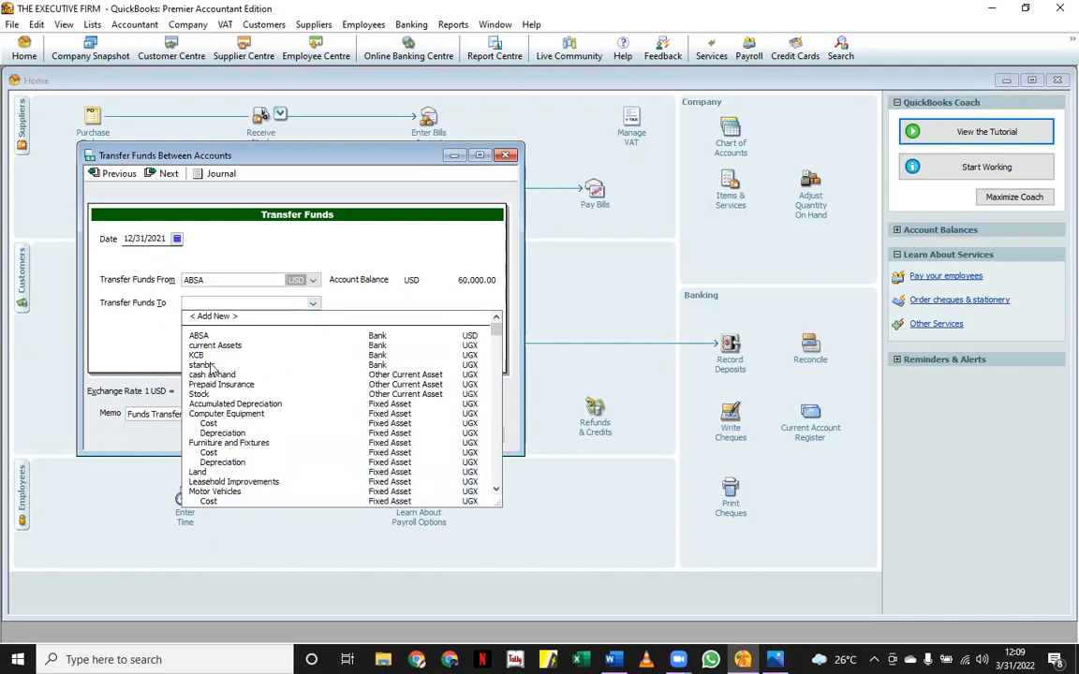
{"action": "left_click", "coordinate": [206, 364]}
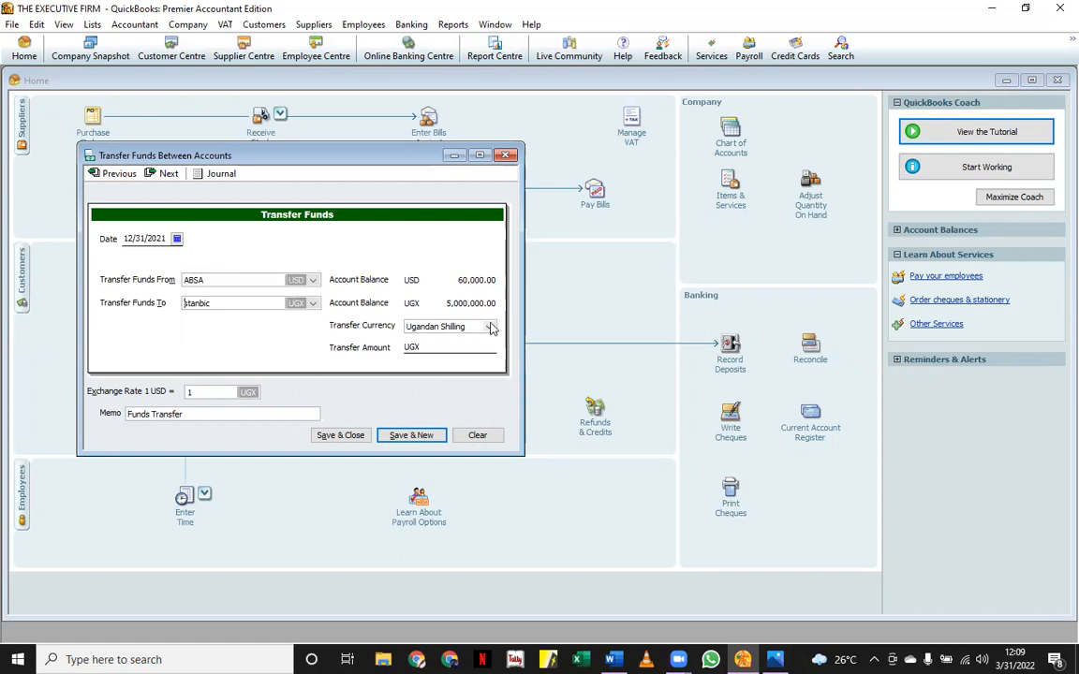
{"action": "left_click", "coordinate": [459, 327]}
{"action": "left_click", "coordinate": [434, 349]}
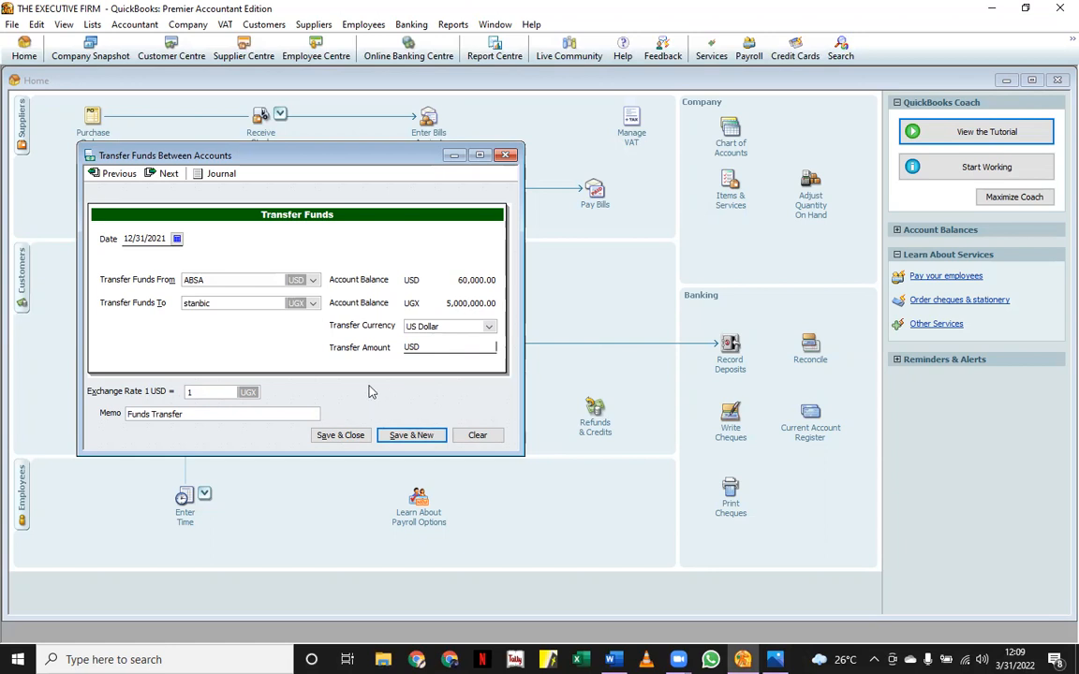
- Set the exchange rate to 36002 UGX per USD and the transfer amount to USD 3,000, and save the transfer
{"action": "left_click", "coordinate": [210, 393]}
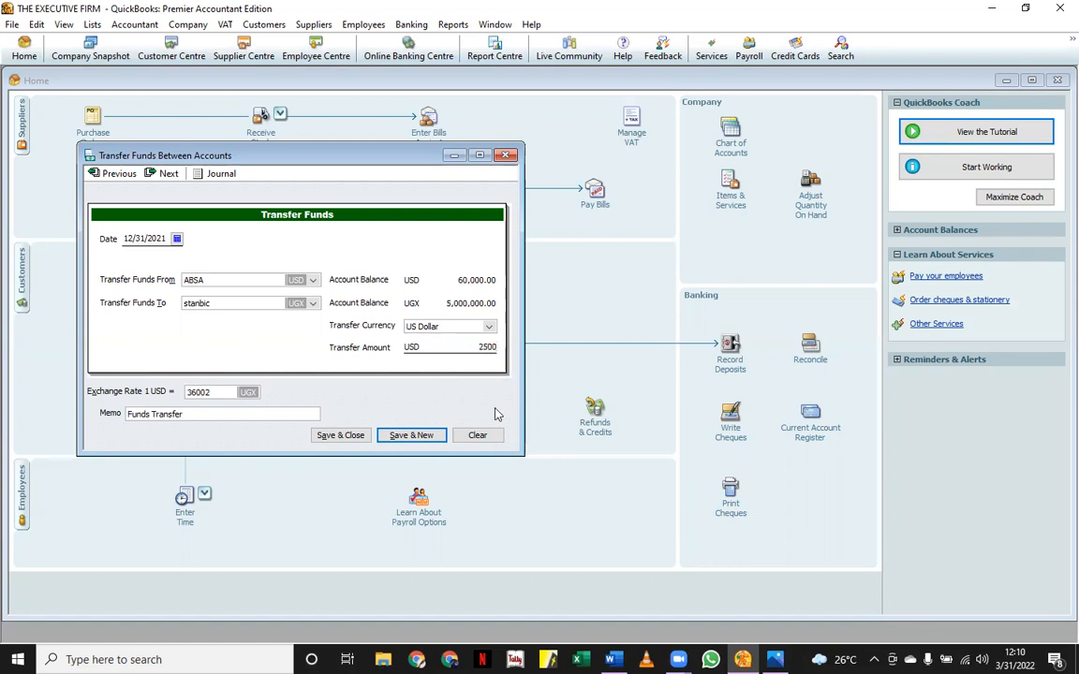
{"action": "key", "text": "BackSpace"}
{"action": "key", "text": "BackSpace"}
{"action": "key", "text": "BackSpace"}
{"action": "type", "text": "3"}
{"action": "left_click", "coordinate": [270, 414]}
{"action": "left_click", "coordinate": [340, 436]}
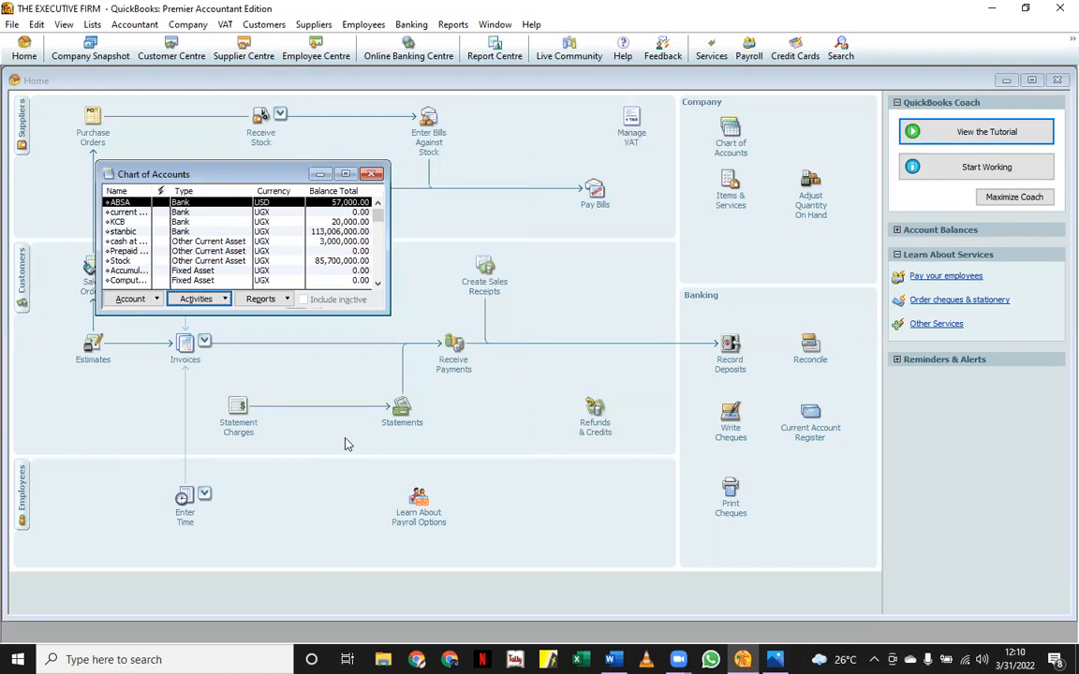
- View the QuickReport for the stanbic account, and close it along with the chart of accounts
{"action": "left_click", "coordinate": [255, 231]}
{"action": "left_click", "coordinate": [283, 301]}
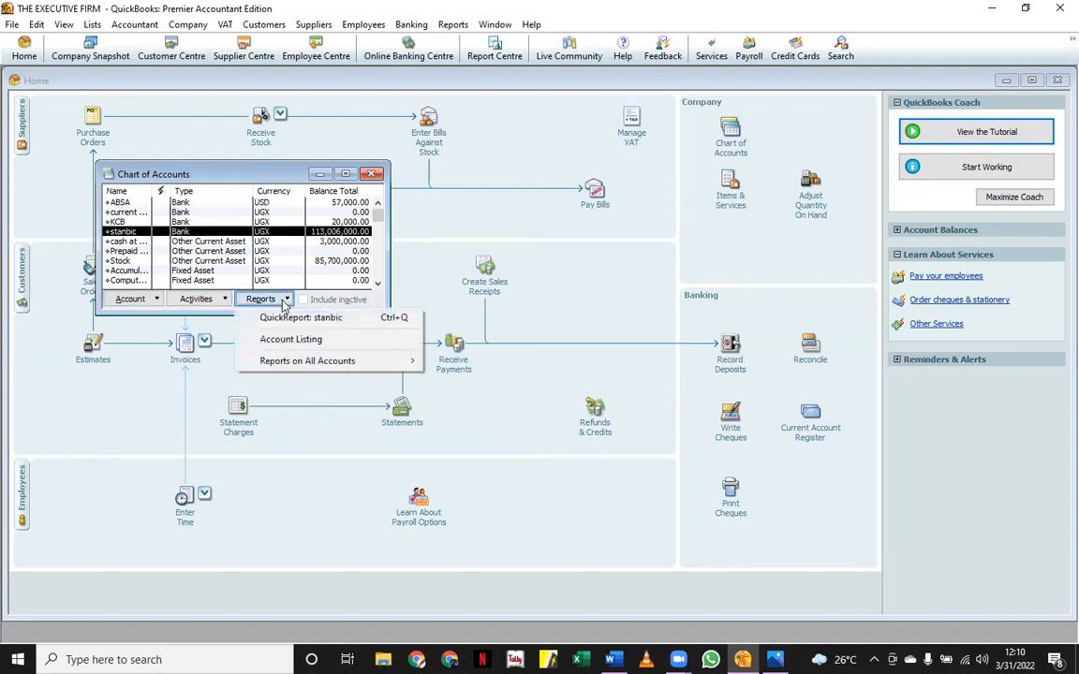
{"action": "left_click", "coordinate": [291, 318]}
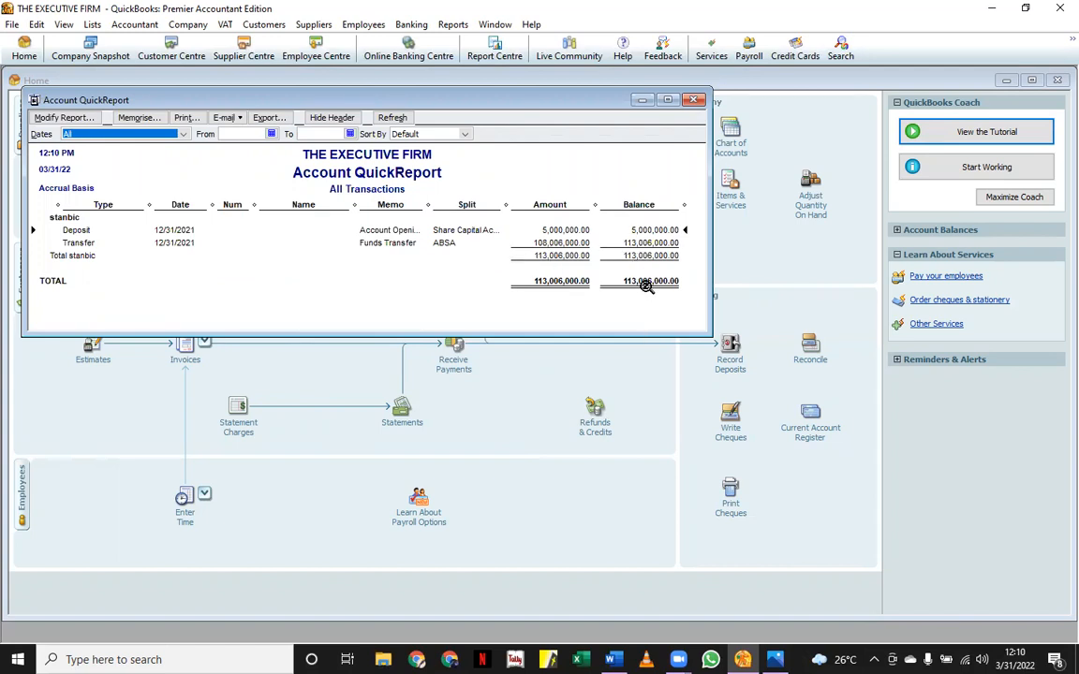
{"action": "left_click", "coordinate": [693, 100]}
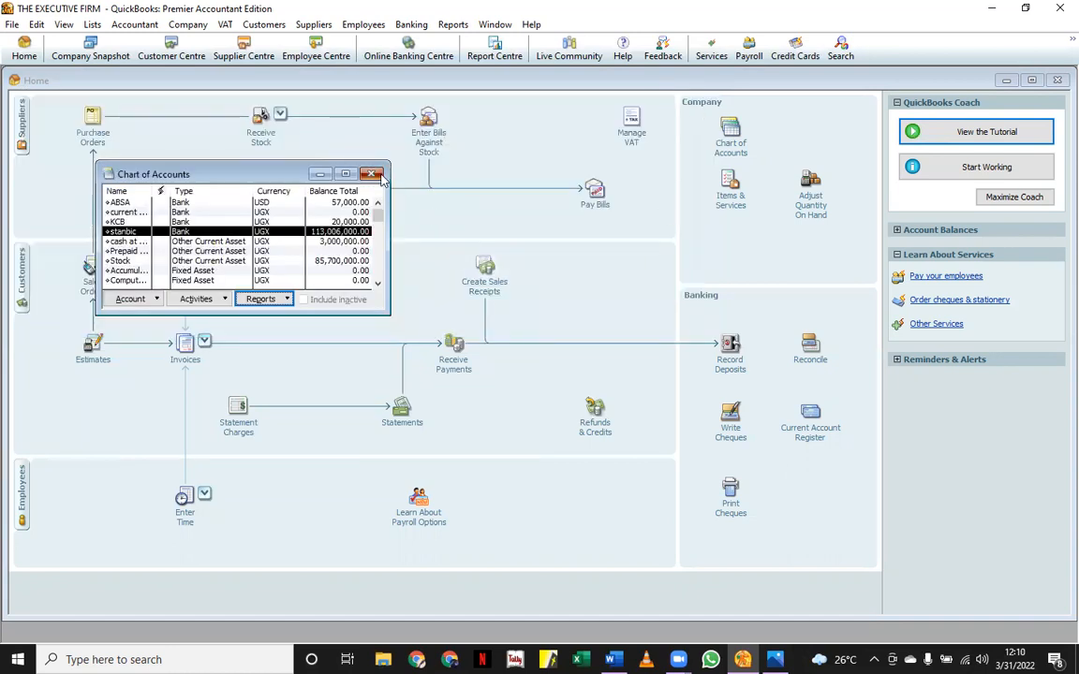
{"action": "key", "text": "Escape"}
- Pay the kikubo online and AGABA & SONS bills in full from the stanbic account, without printing the cheques
{"action": "left_click", "coordinate": [593, 192]}
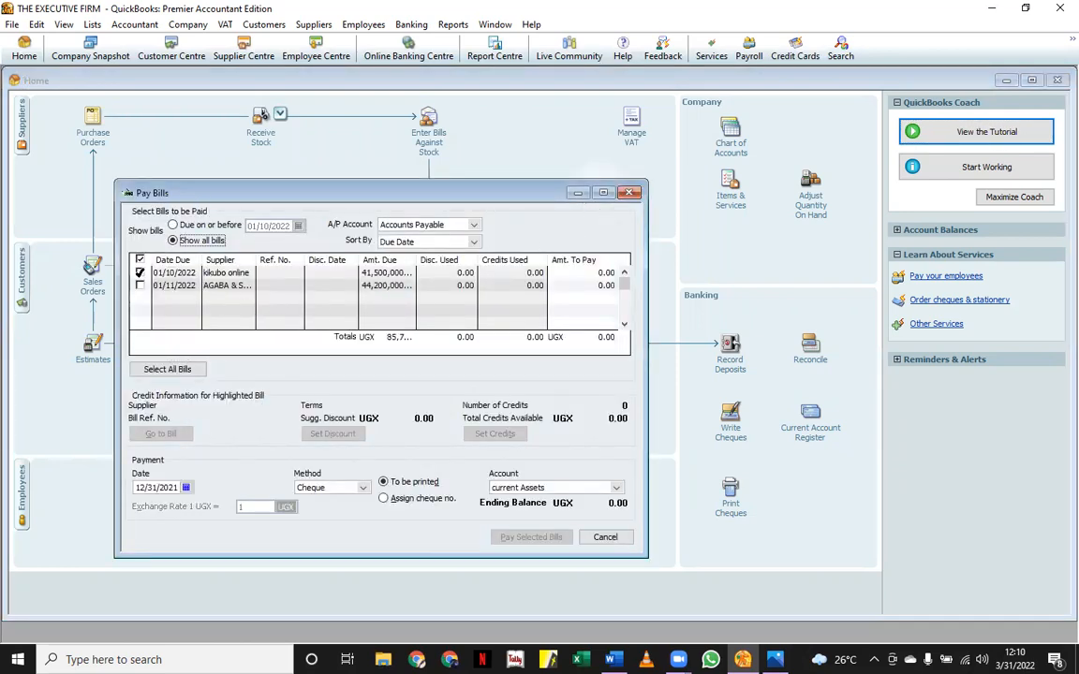
{"action": "left_click", "coordinate": [139, 259]}
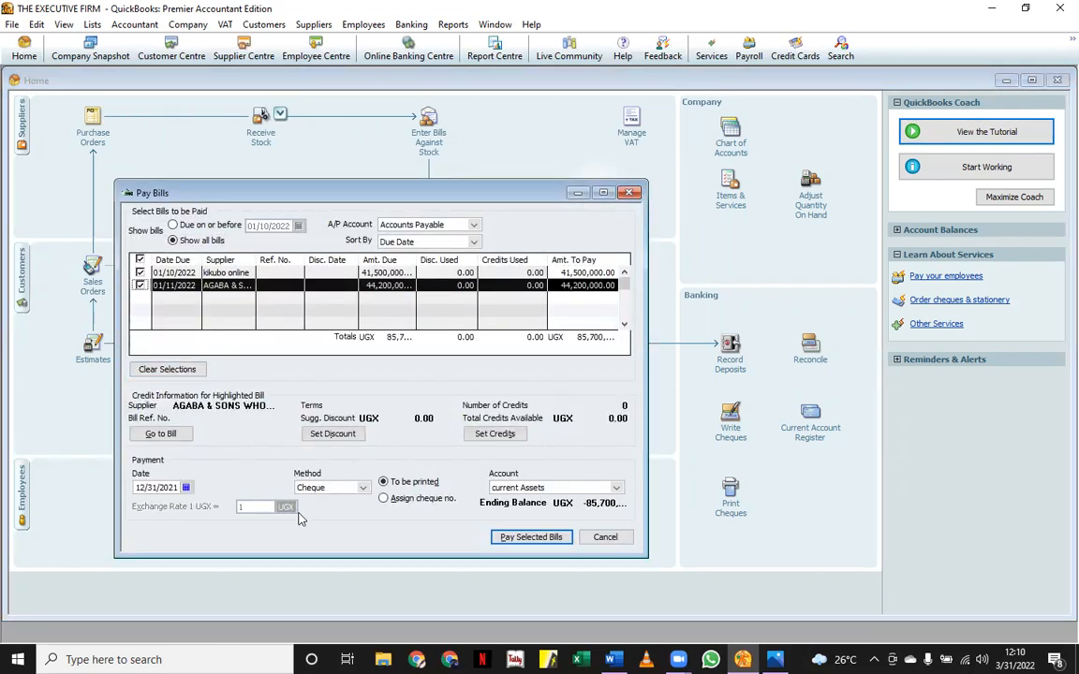
{"action": "left_click", "coordinate": [617, 489]}
{"action": "left_click", "coordinate": [520, 541]}
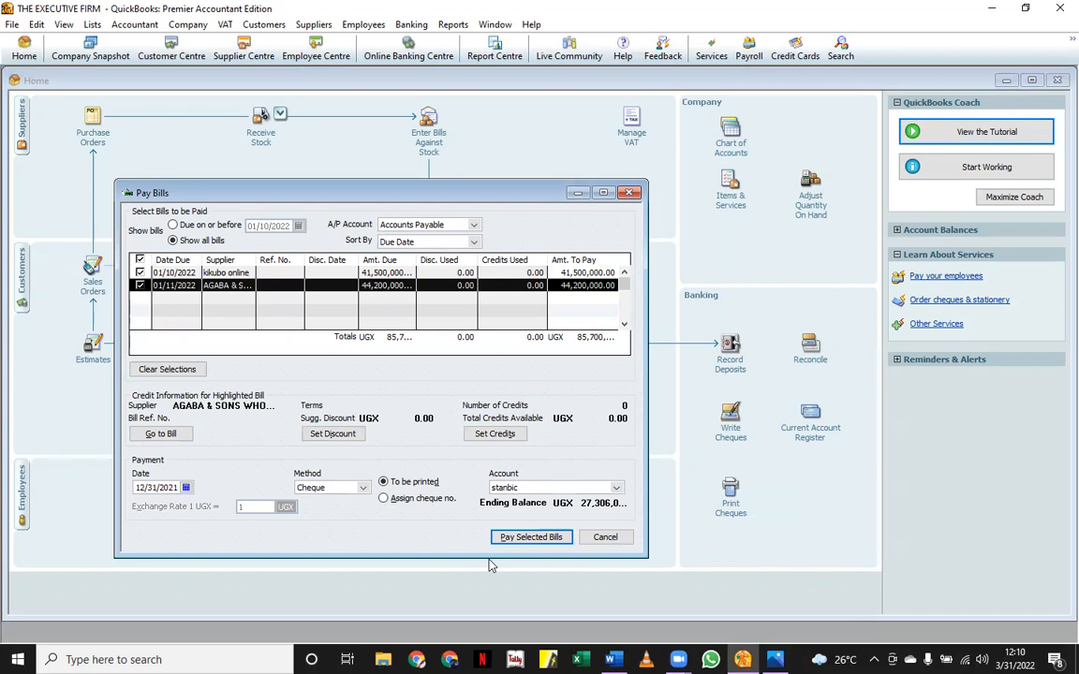
{"action": "left_click", "coordinate": [534, 537]}
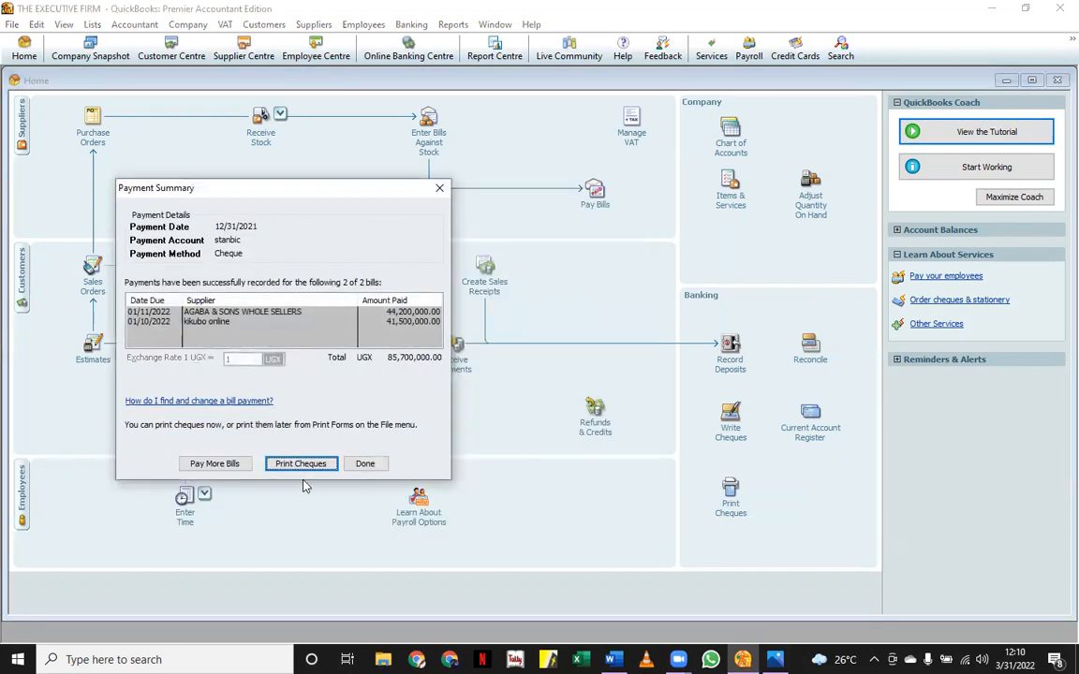
{"action": "left_click", "coordinate": [371, 470]}
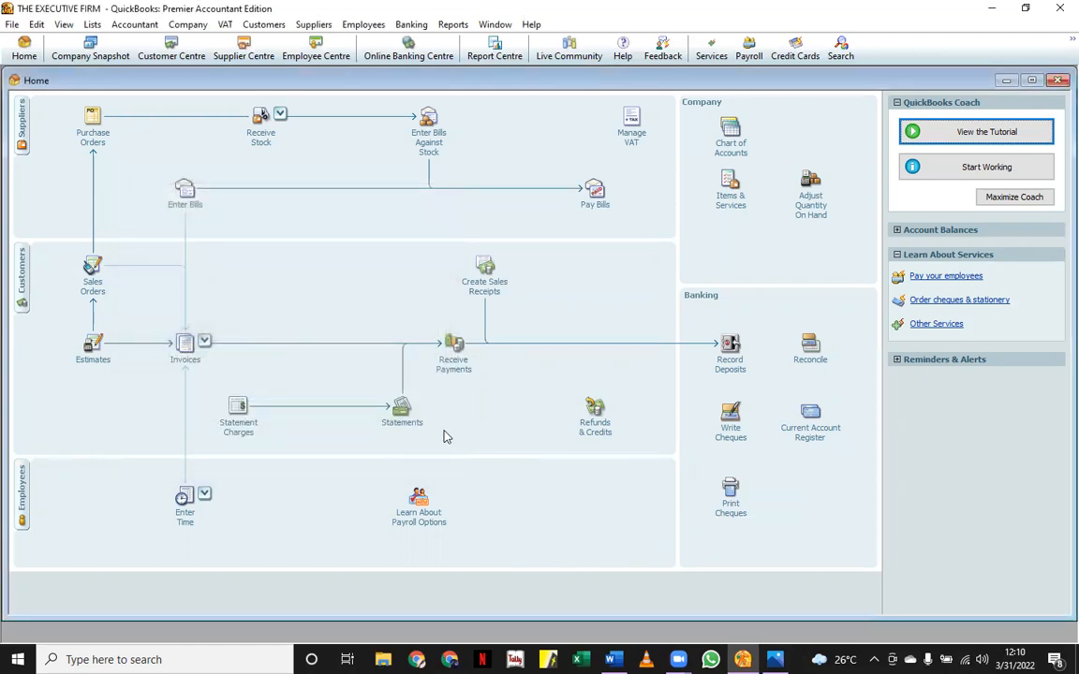
- Check the account balances and the standard UK balance sheet after the bill payments, and close both
{"action": "left_click", "coordinate": [719, 153]}
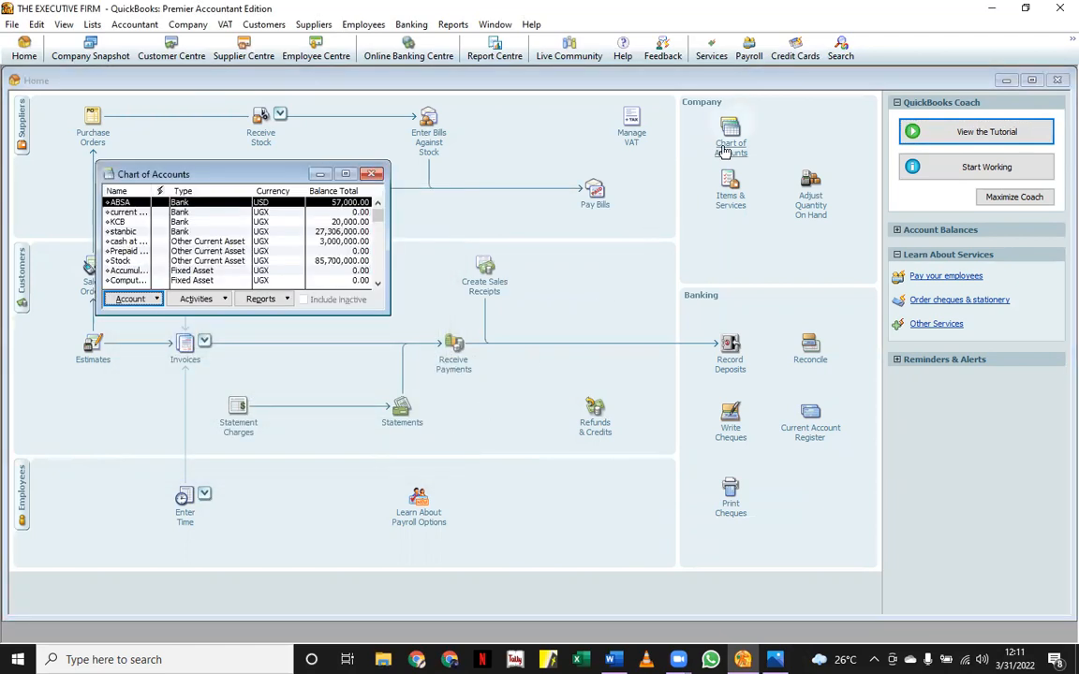
{"action": "left_click", "coordinate": [208, 299]}
{"action": "left_click", "coordinate": [262, 299]}
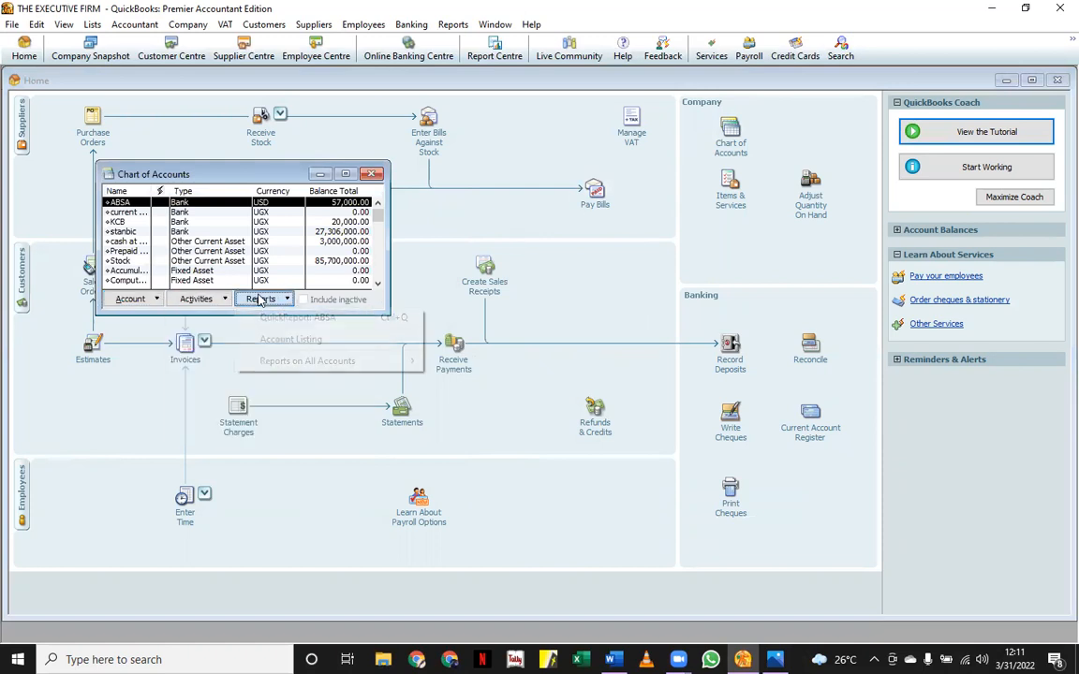
{"action": "mouse_move", "coordinate": [291, 362]}
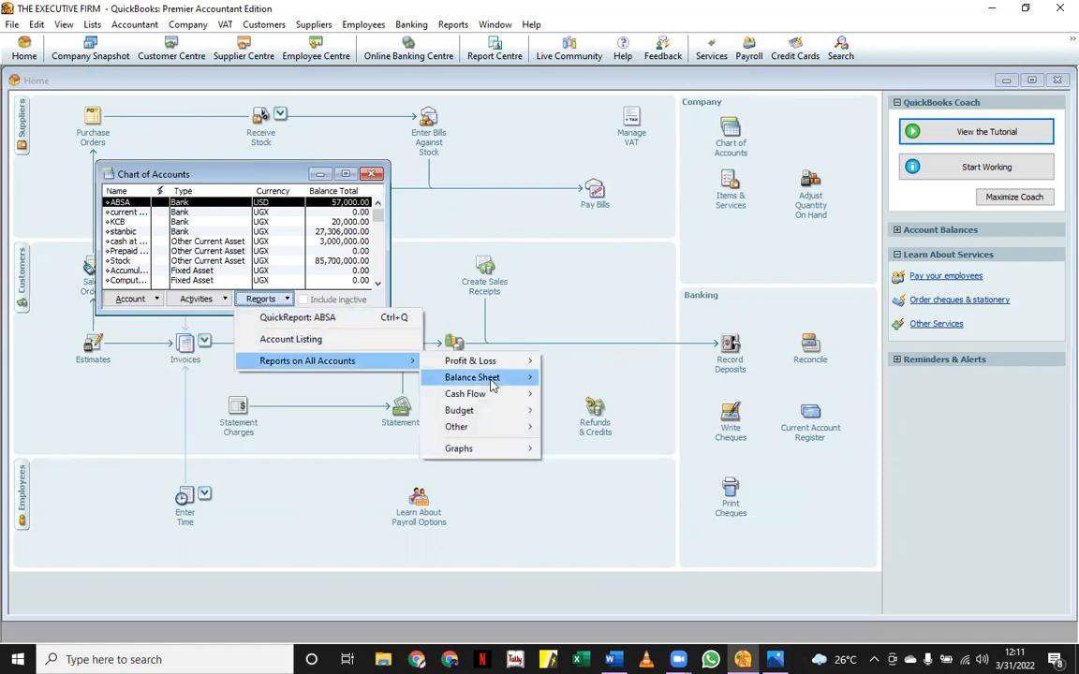
{"action": "mouse_move", "coordinate": [473, 378]}
{"action": "left_click", "coordinate": [554, 376]}
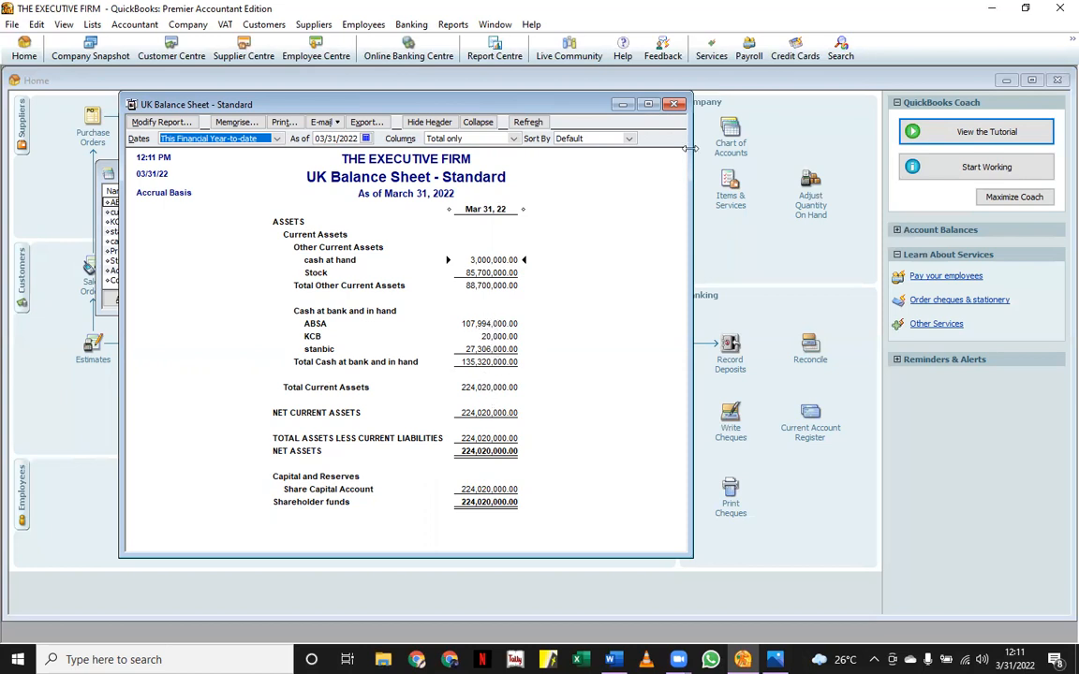
{"action": "left_click", "coordinate": [675, 105]}
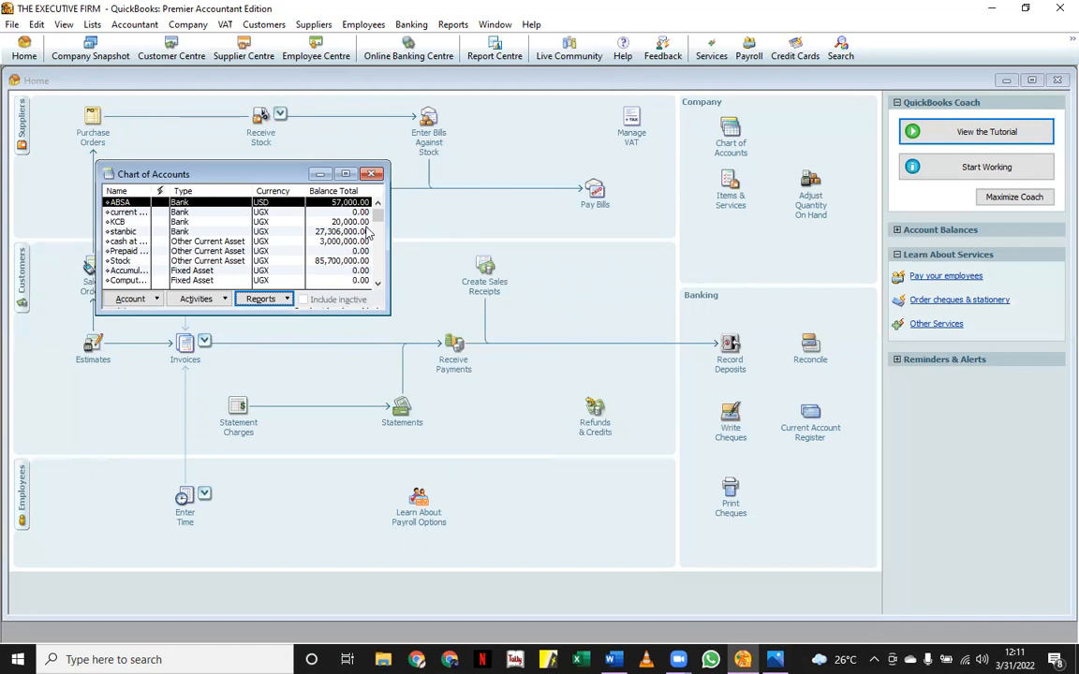
{"action": "key", "text": "Escape"}
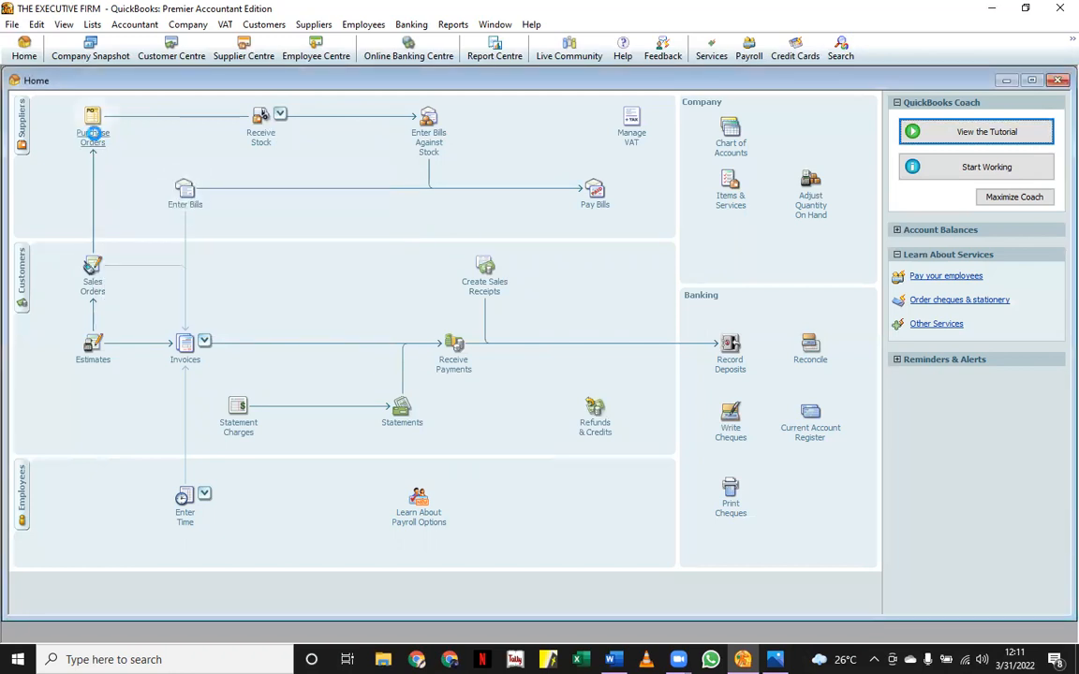
- Start a new purchase order with Daniel Traders as the supplier
{"action": "left_click", "coordinate": [93, 122]}
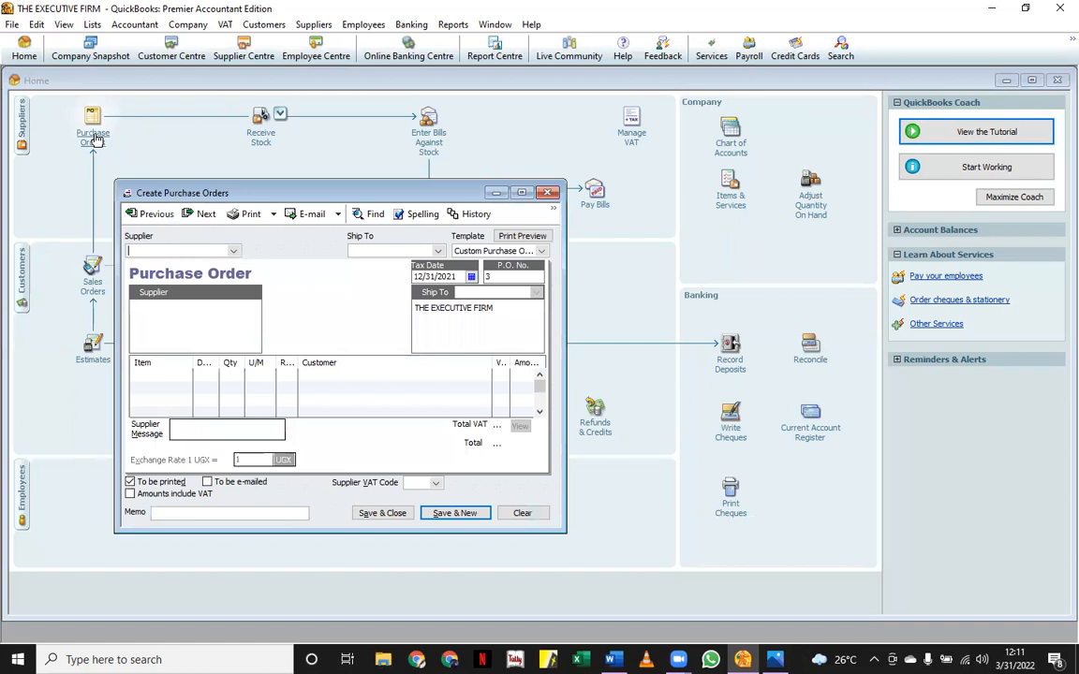
{"action": "left_click", "coordinate": [234, 251]}
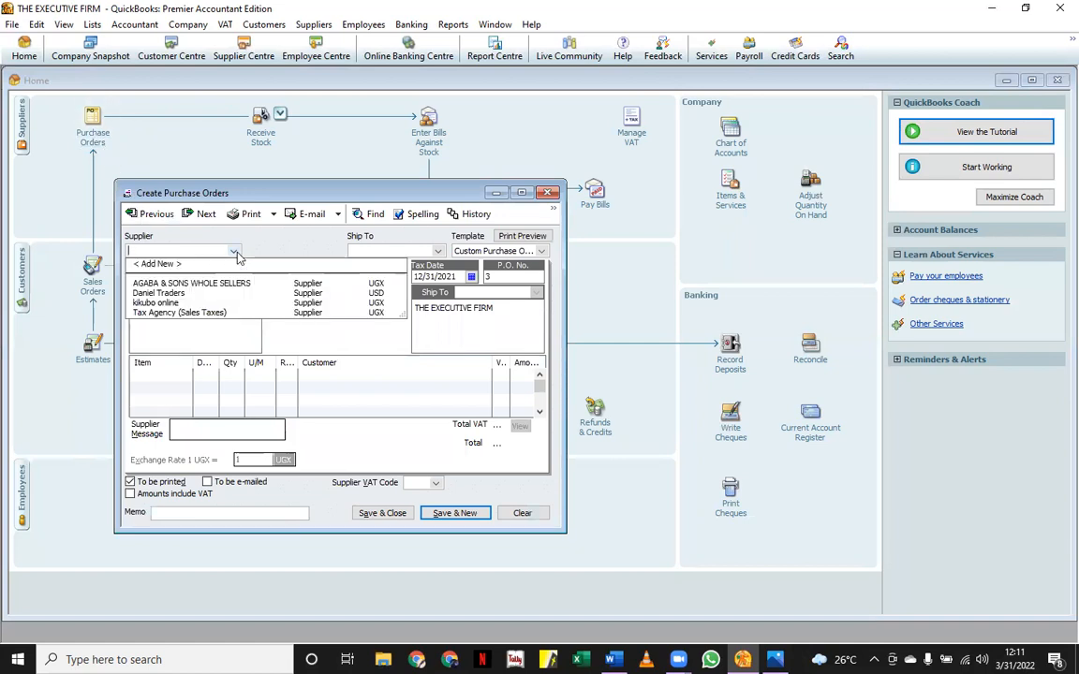
{"action": "left_click", "coordinate": [314, 293]}
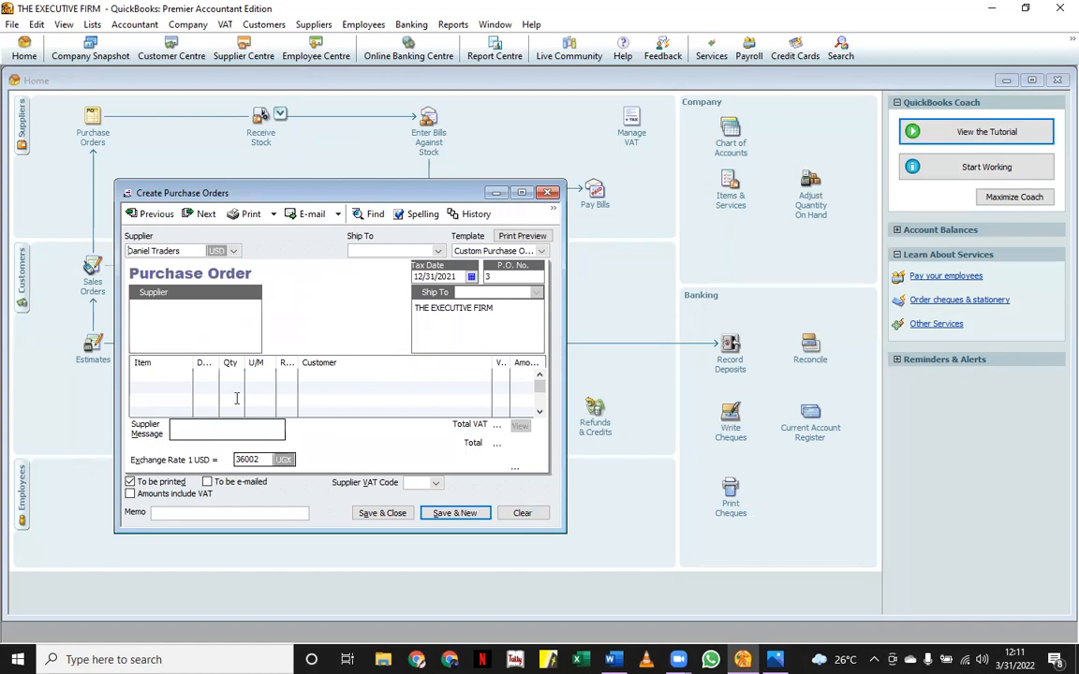
- Add a new Fixed Asset item named PRINTER to the purchase order, with the purchase description FOR OFFICE WORK
{"action": "left_click", "coordinate": [186, 378]}
{"action": "left_click", "coordinate": [187, 377]}
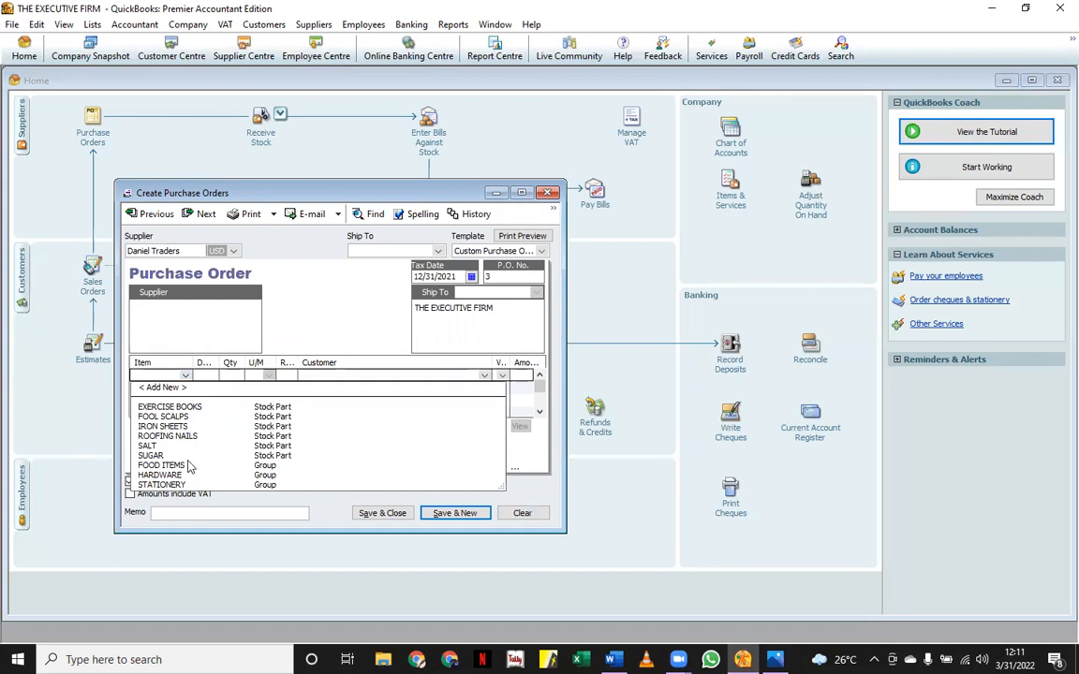
{"action": "left_click", "coordinate": [164, 388]}
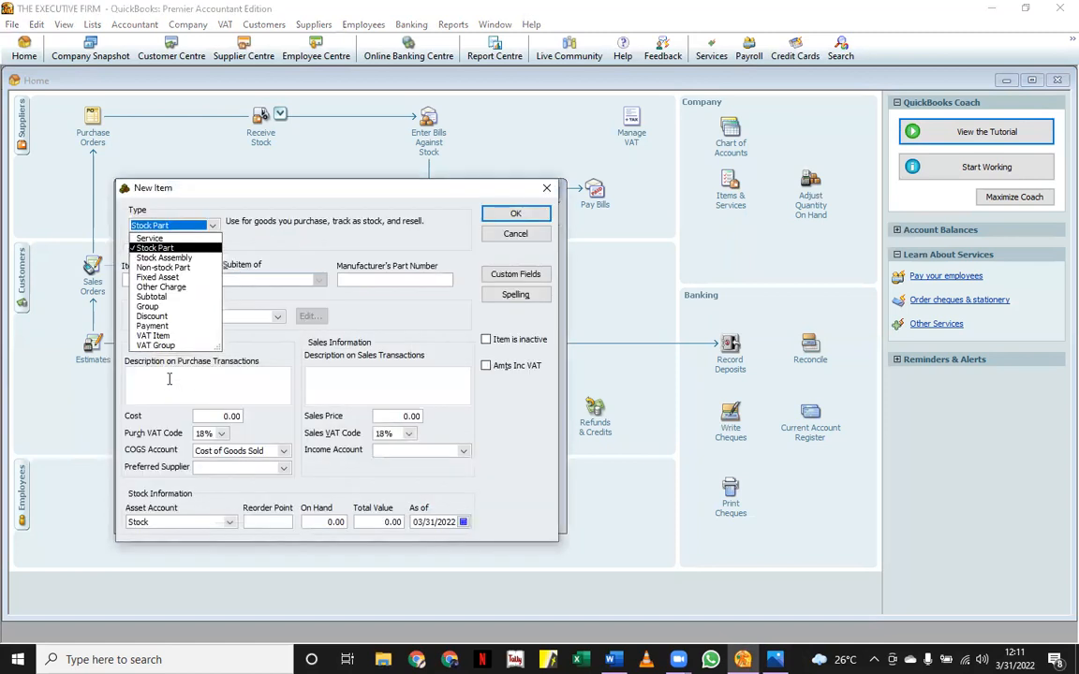
{"action": "left_click", "coordinate": [169, 277]}
{"action": "left_click", "coordinate": [175, 276]}
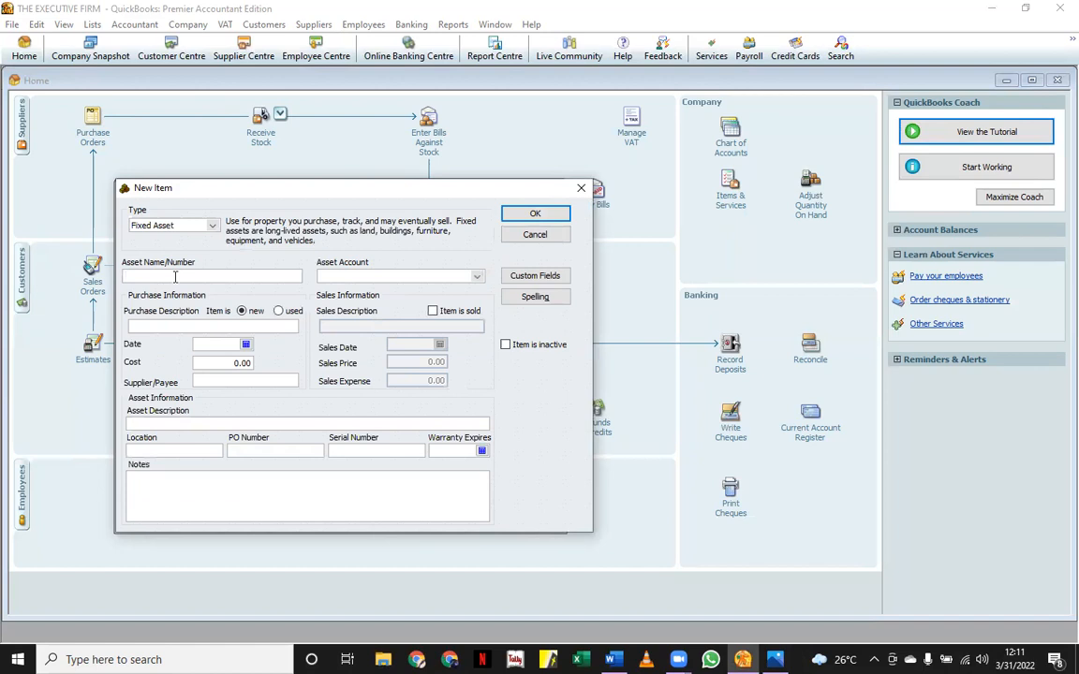
{"action": "type", "text": "PRINTER"}
{"action": "left_click", "coordinate": [218, 326]}
{"action": "type", "text": "FOR OFFICE WORK"}
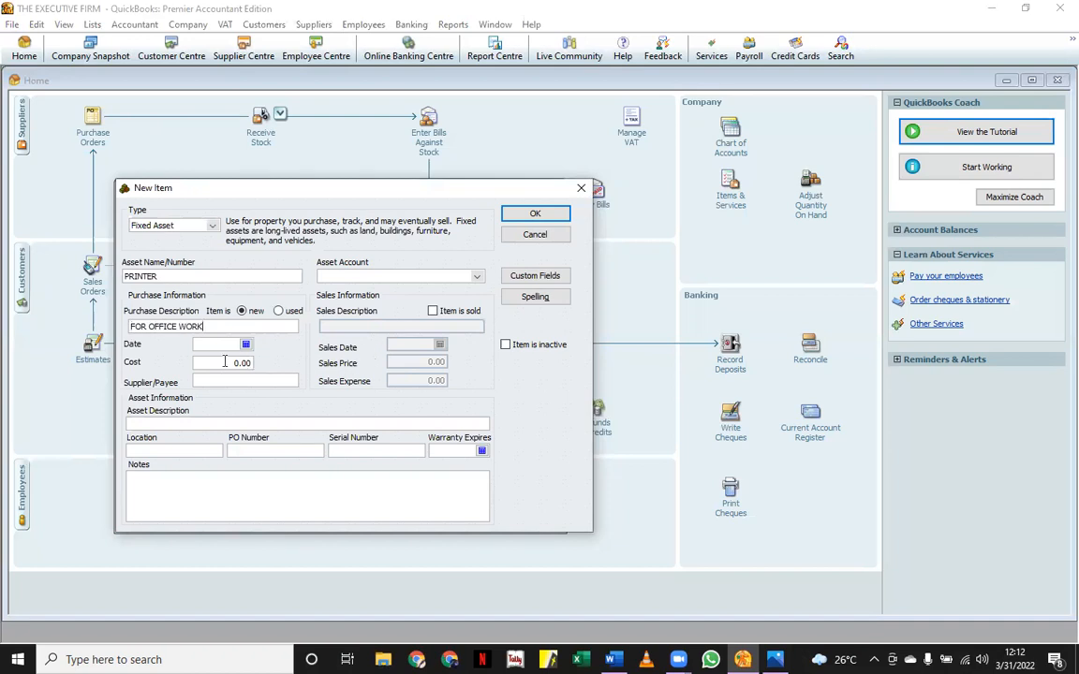
- Set the PRINTER item's cost to 2,000,000 and its purchase date to 01/01/2022
{"action": "left_click", "coordinate": [257, 367]}
{"action": "type", "text": "2000000"}
{"action": "key", "text": "Tab"}
{"action": "left_click", "coordinate": [522, 220]}
{"action": "left_click", "coordinate": [536, 210]}
{"action": "type", "text": "1/01/2022"}
{"action": "left_click", "coordinate": [540, 219]}
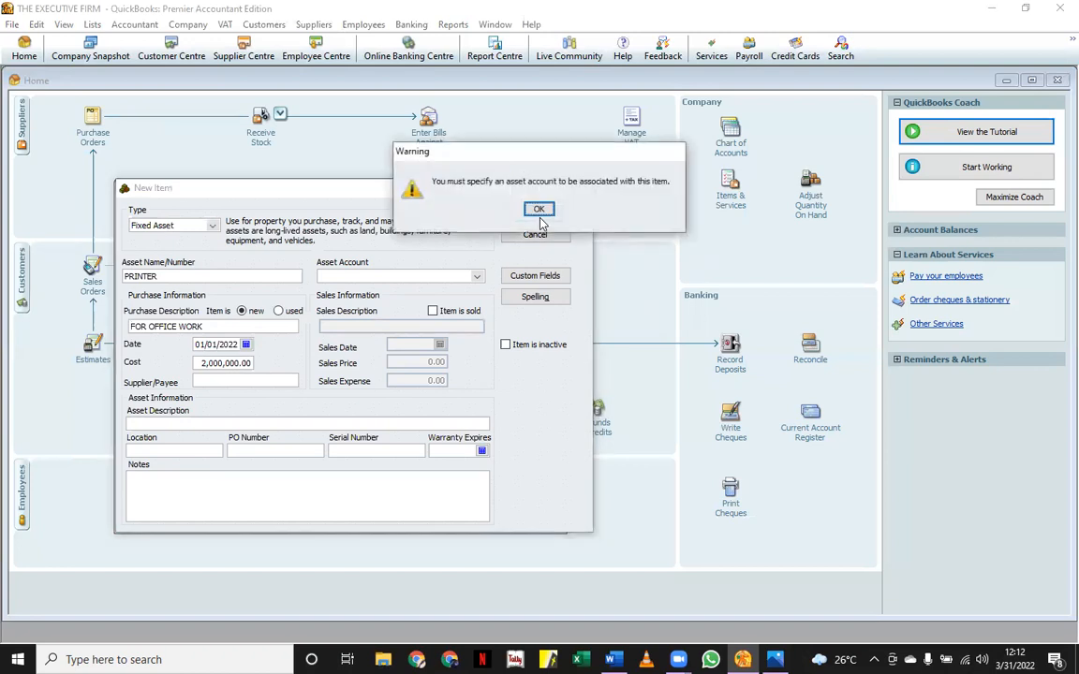
{"action": "left_click", "coordinate": [541, 208]}
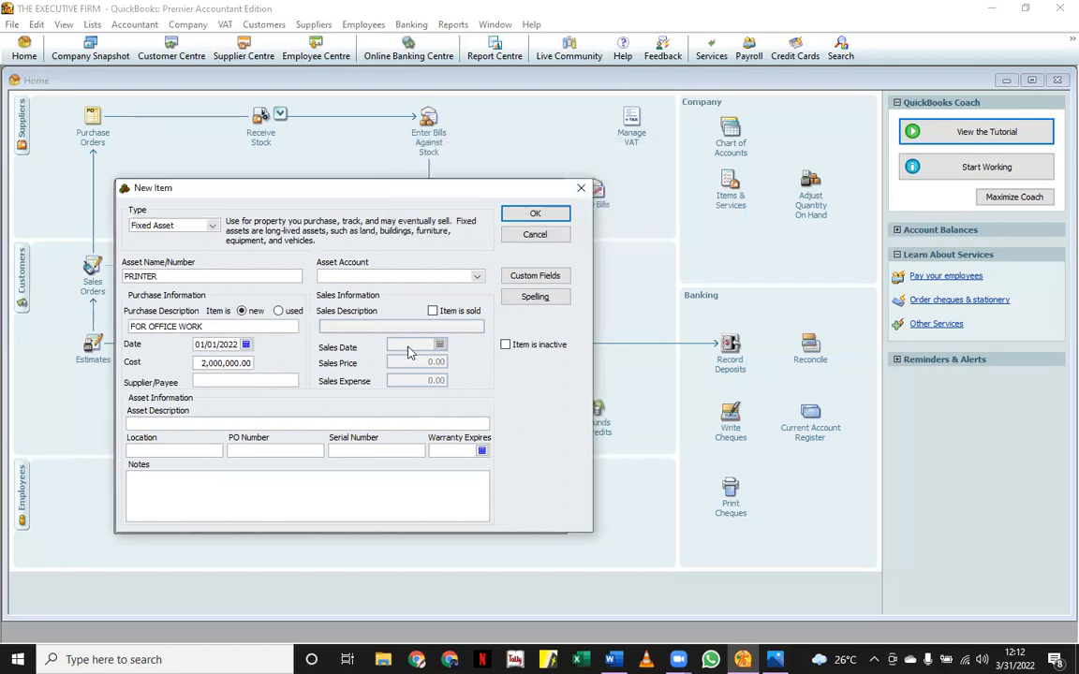
- Assign a newly created Fixed Asset account named FIXED ASSET to the PRINTER item, and save the item and the purchase order
{"action": "left_click", "coordinate": [478, 279]}
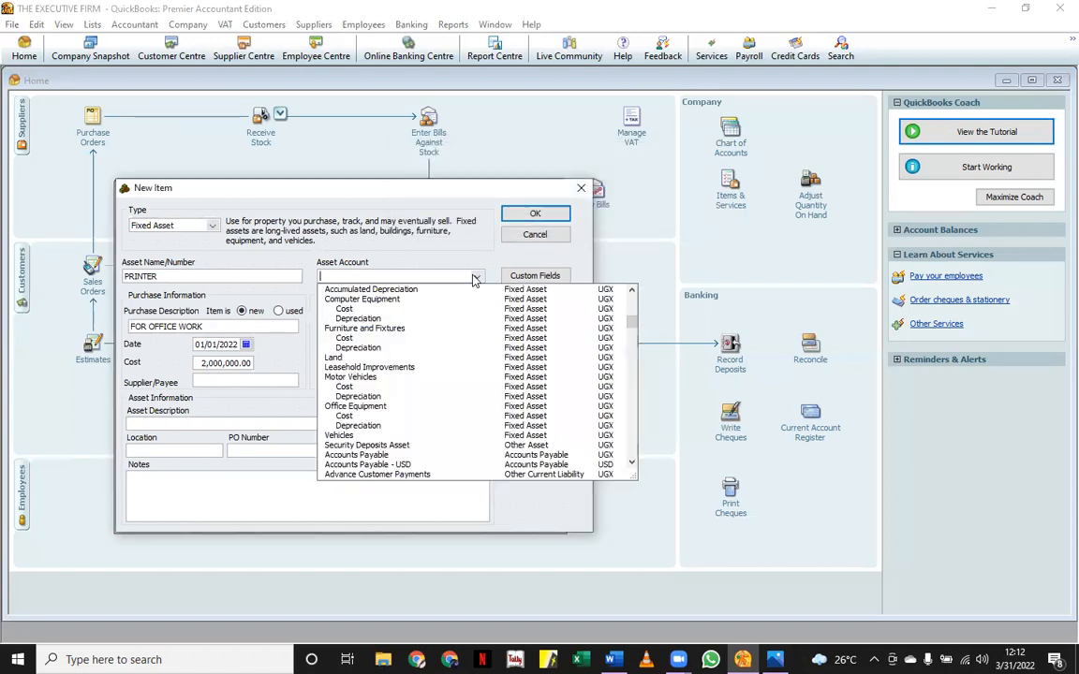
{"action": "type", "text": "FIXED ASSWE"}
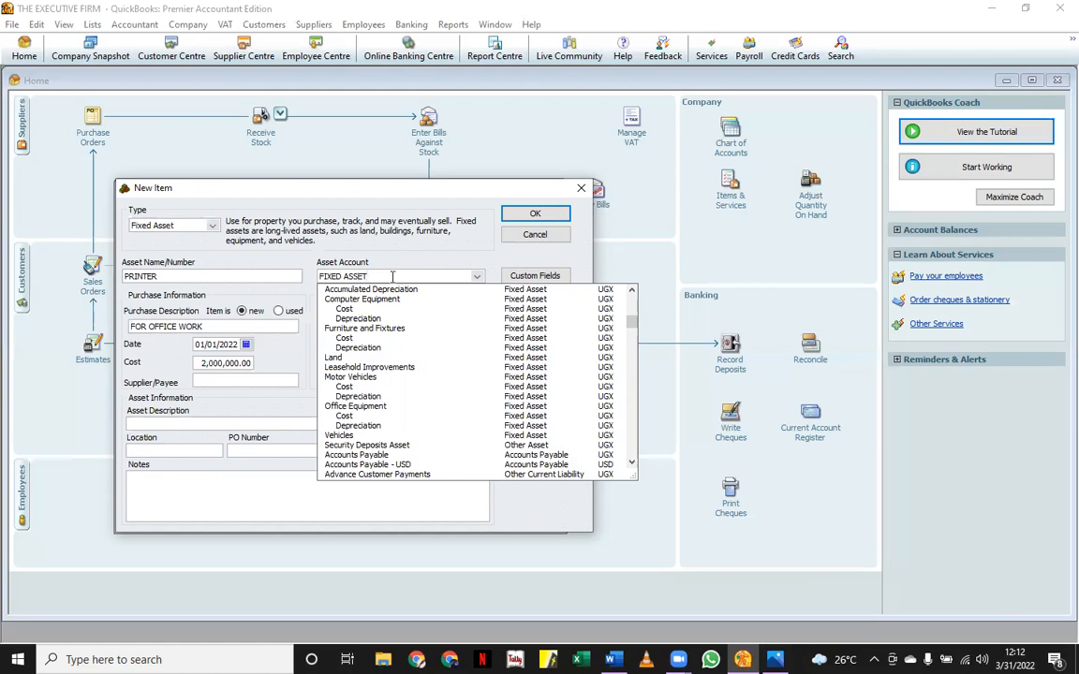
{"action": "left_click", "coordinate": [515, 214]}
{"action": "left_click", "coordinate": [504, 211]}
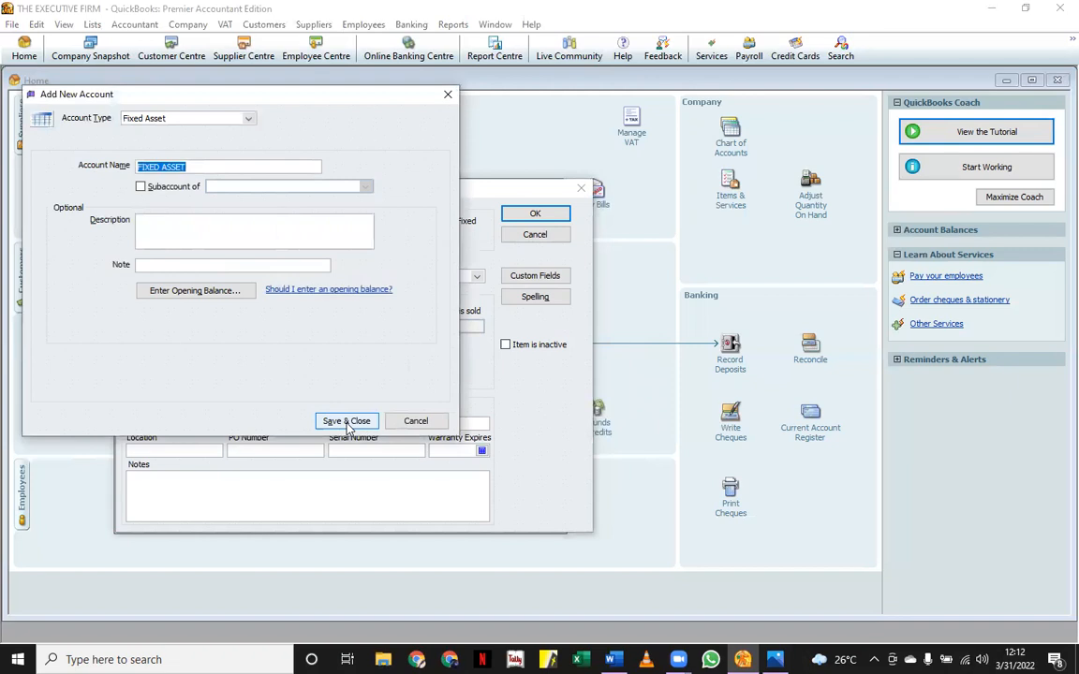
{"action": "left_click", "coordinate": [345, 422]}
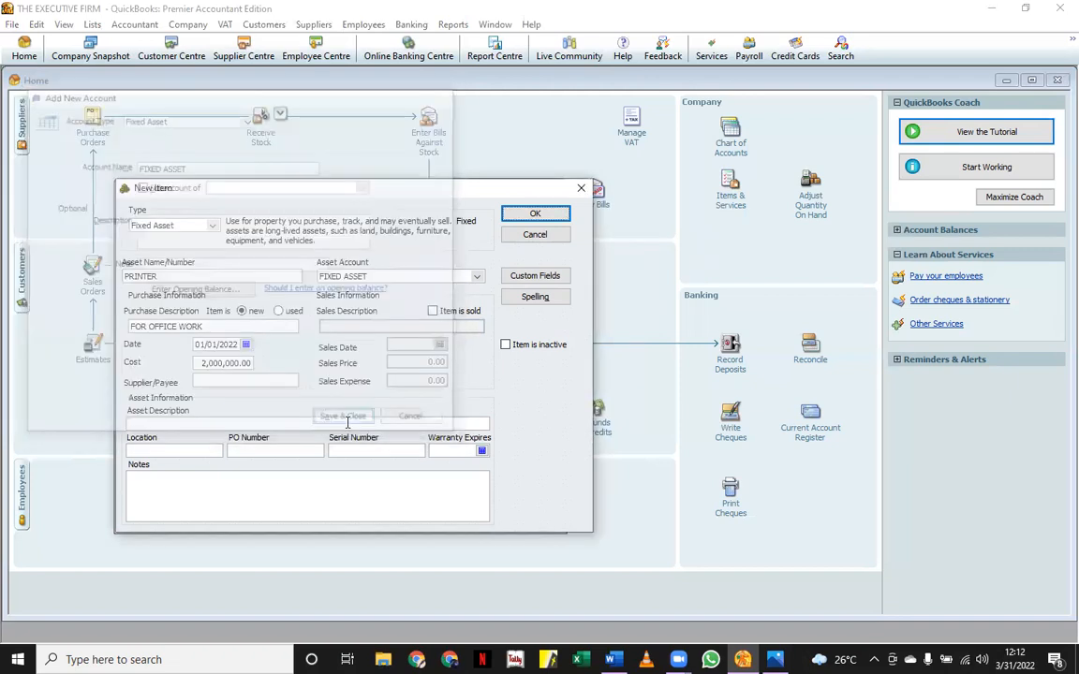
{"action": "left_click", "coordinate": [524, 214]}
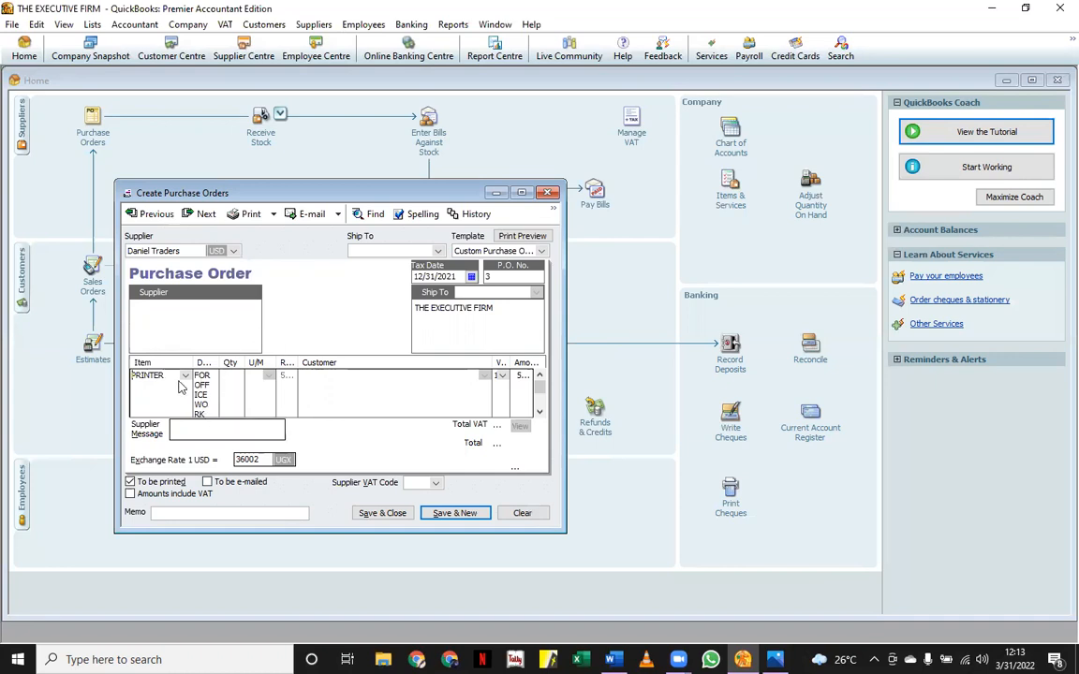
{"action": "left_click", "coordinate": [382, 512]}
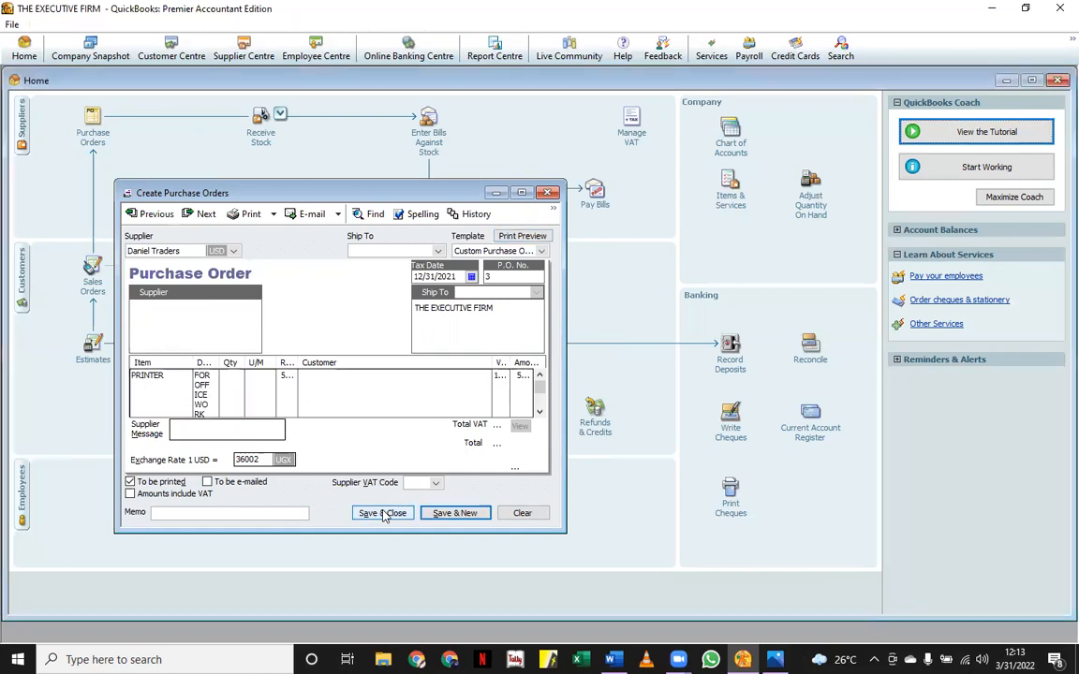
- Receive the printer with a bill from Daniel Traders against its open purchase order, and save the bill
{"action": "left_click", "coordinate": [259, 119]}
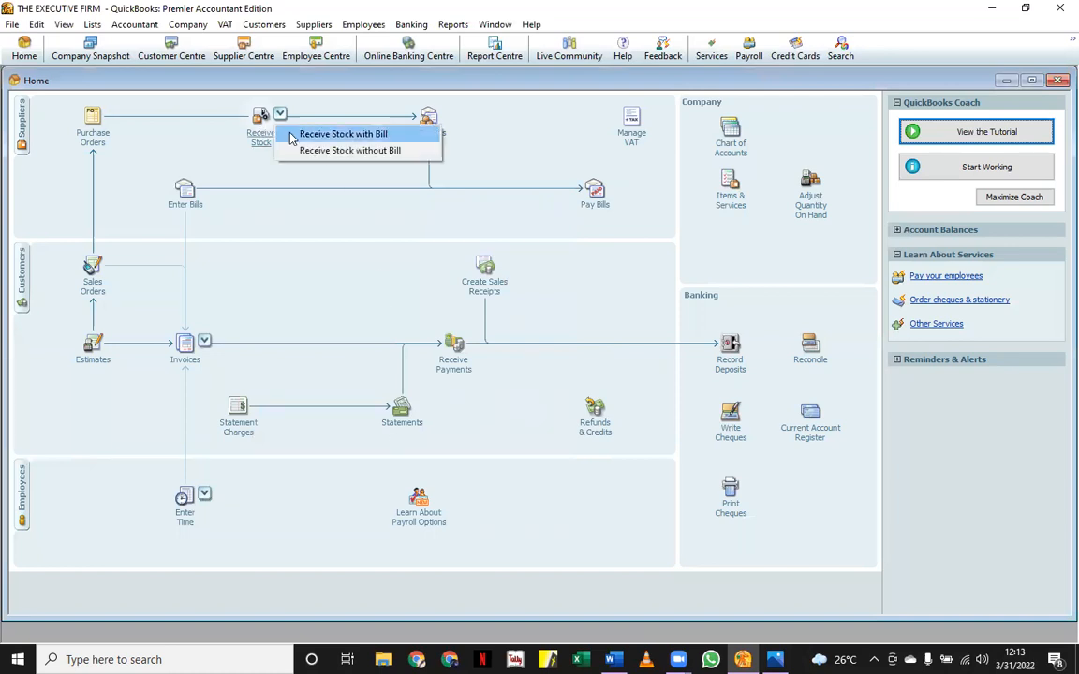
{"action": "left_click", "coordinate": [330, 140]}
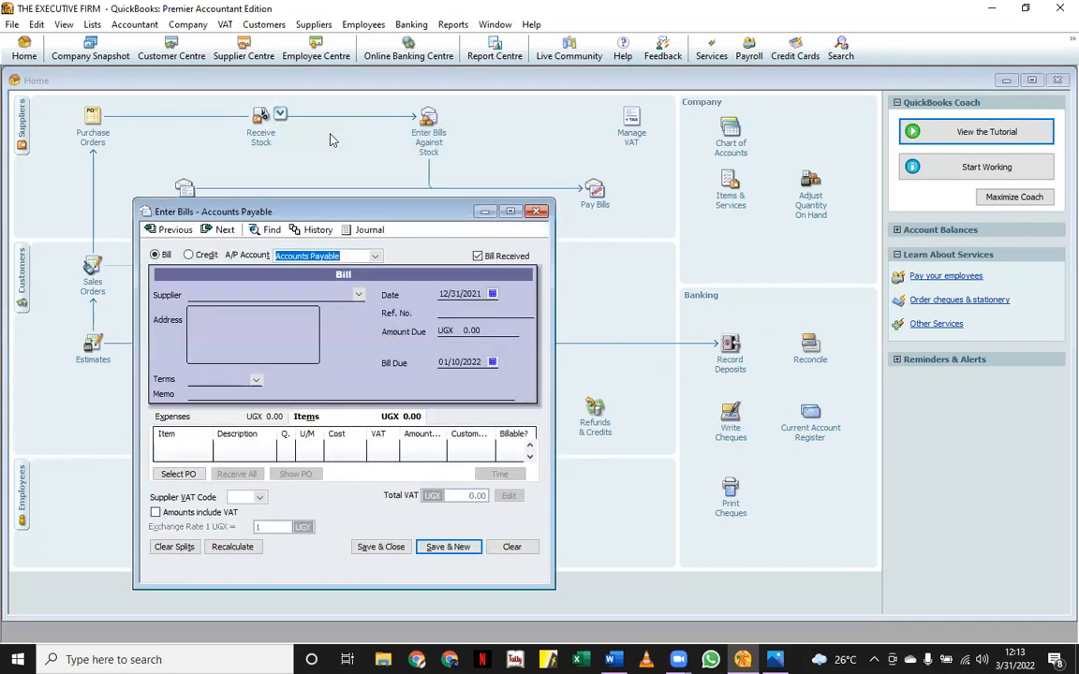
{"action": "left_click", "coordinate": [359, 295]}
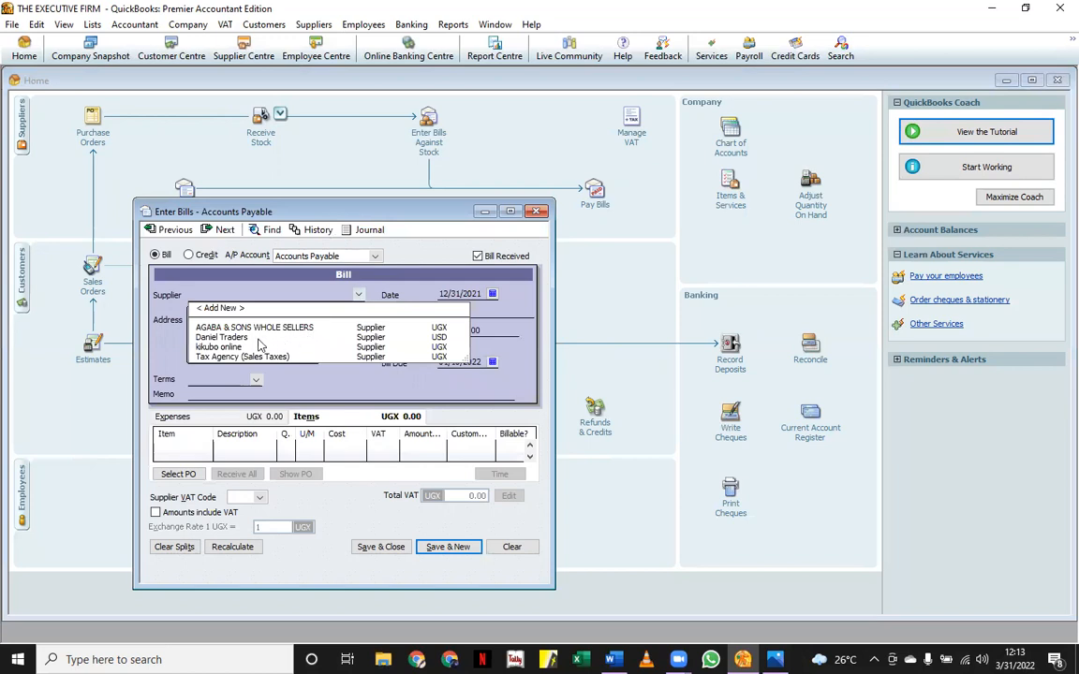
{"action": "left_click", "coordinate": [222, 337]}
{"action": "left_click", "coordinate": [507, 223]}
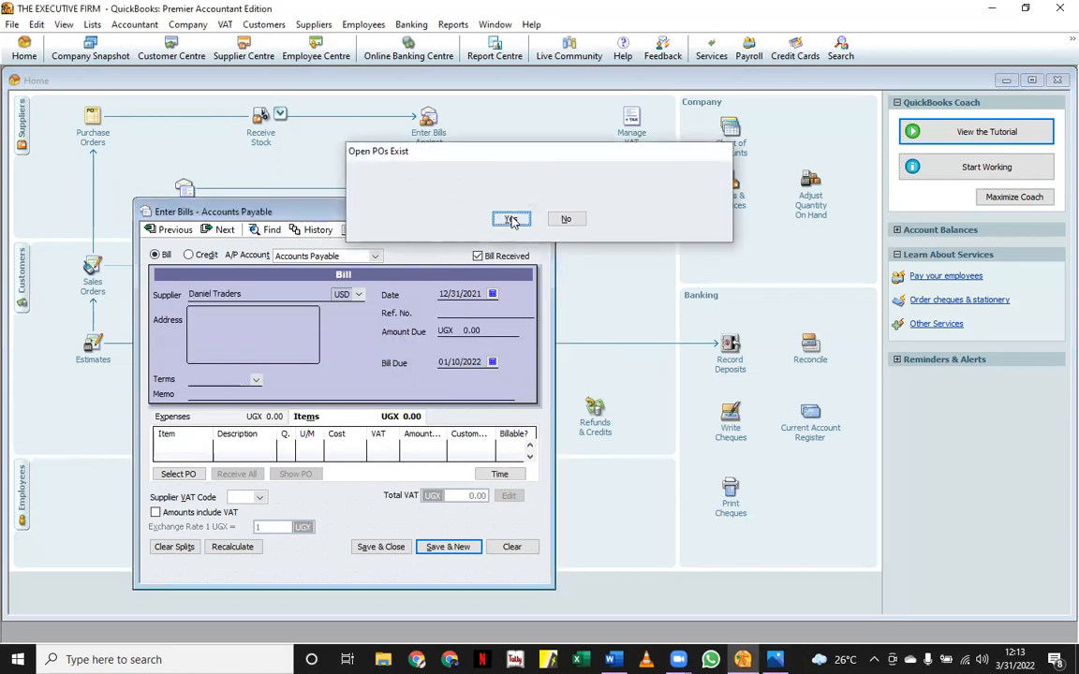
{"action": "left_click", "coordinate": [37, 154]}
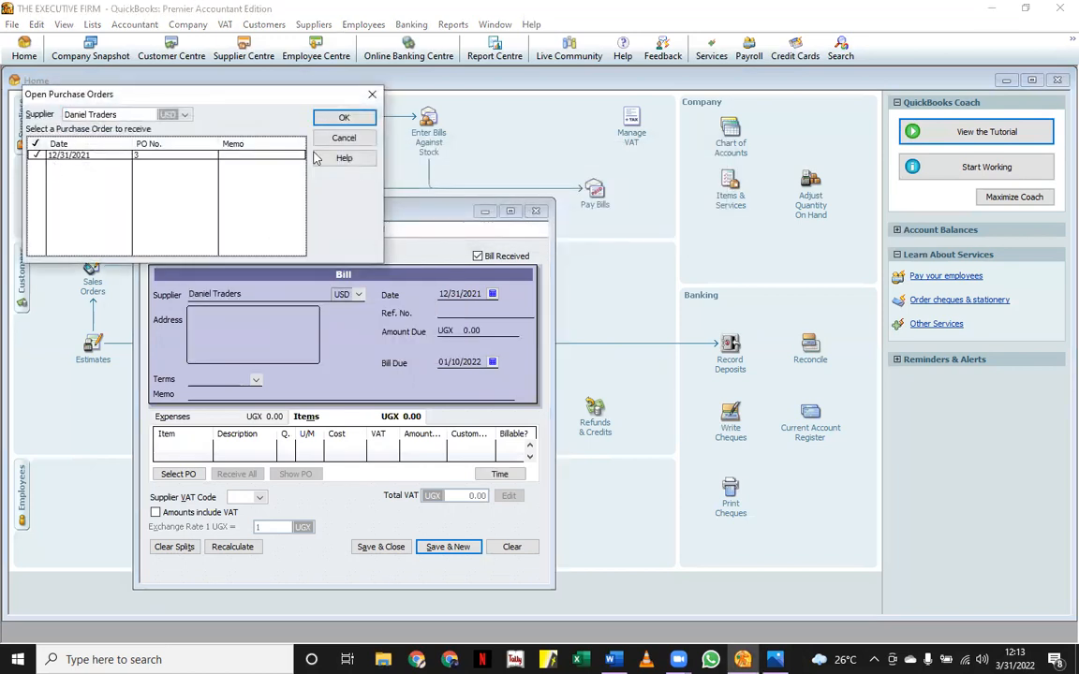
{"action": "left_click", "coordinate": [344, 117]}
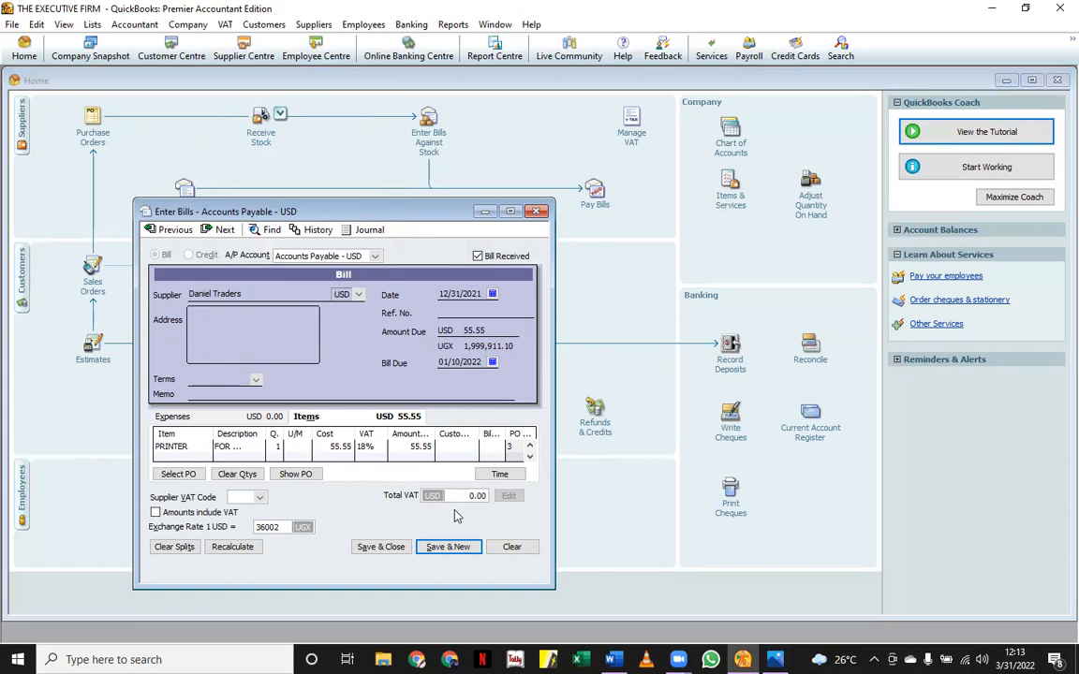
{"action": "left_click", "coordinate": [388, 550]}
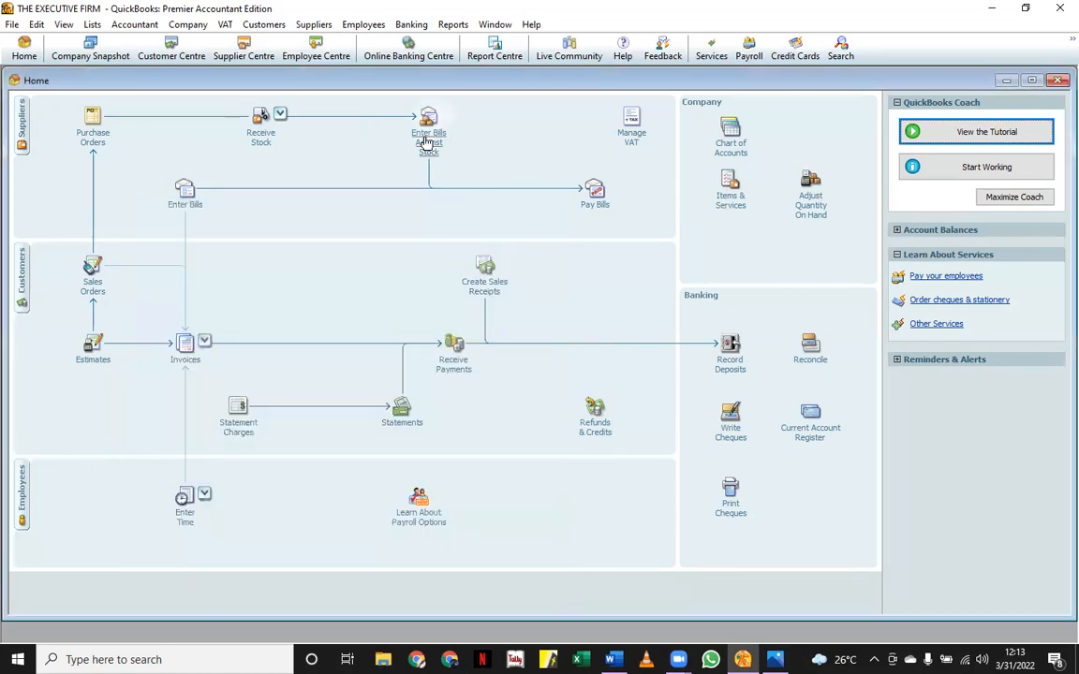
- Look for an item receipt from Daniel Traders to enter a bill against
{"action": "left_click", "coordinate": [429, 141]}
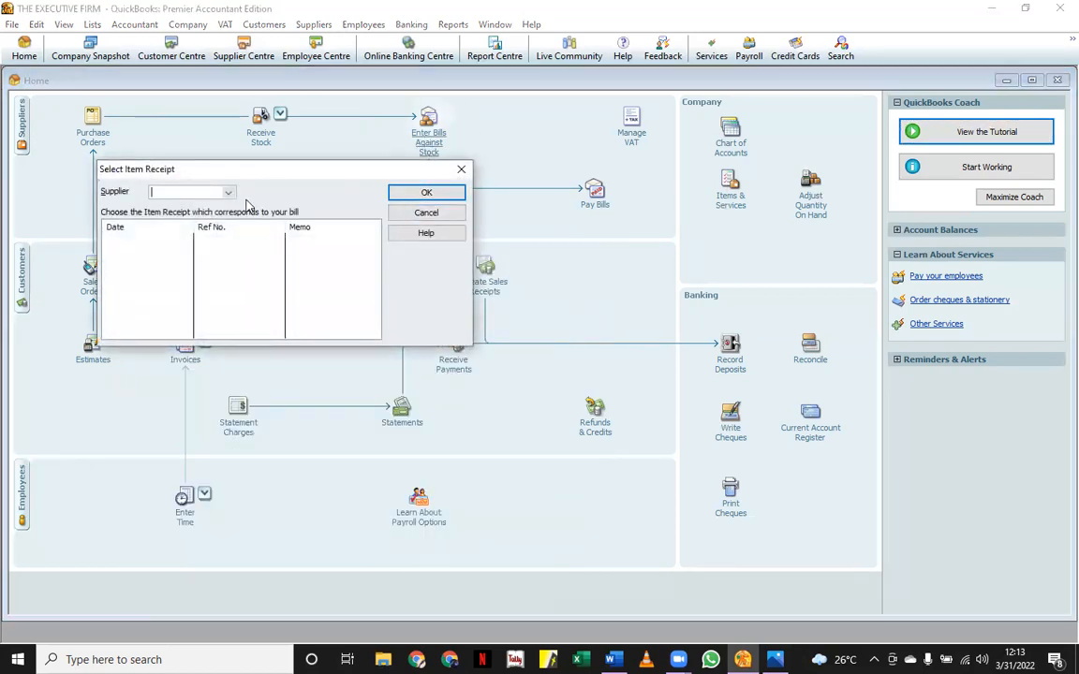
{"action": "left_click", "coordinate": [228, 192]}
{"action": "left_click", "coordinate": [180, 234]}
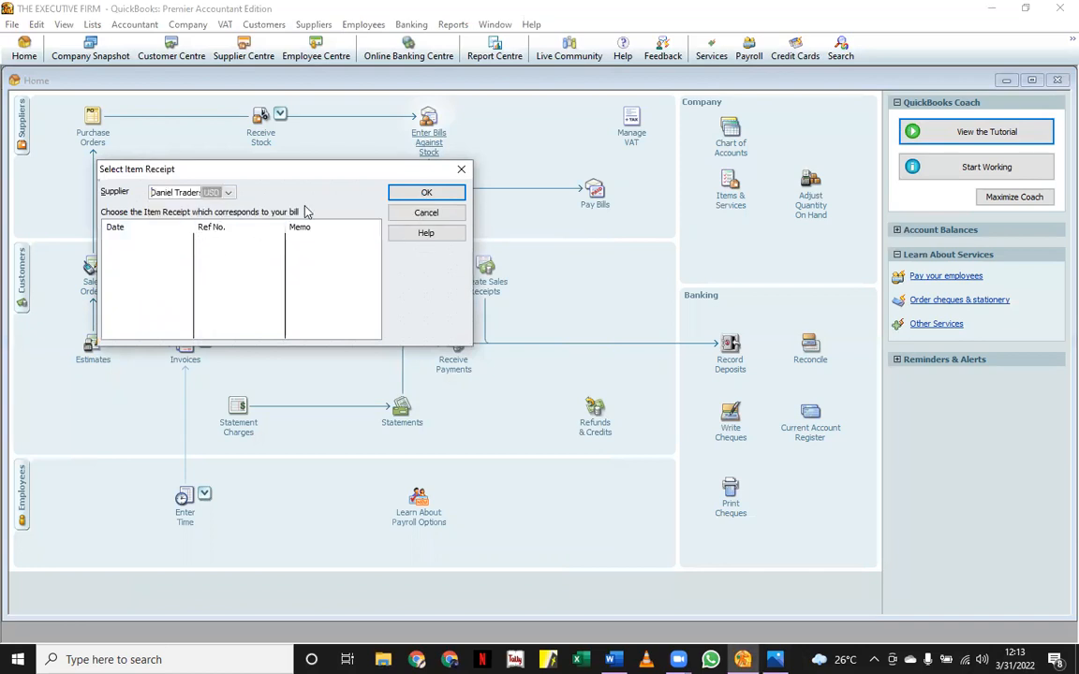
{"action": "left_click", "coordinate": [427, 192]}
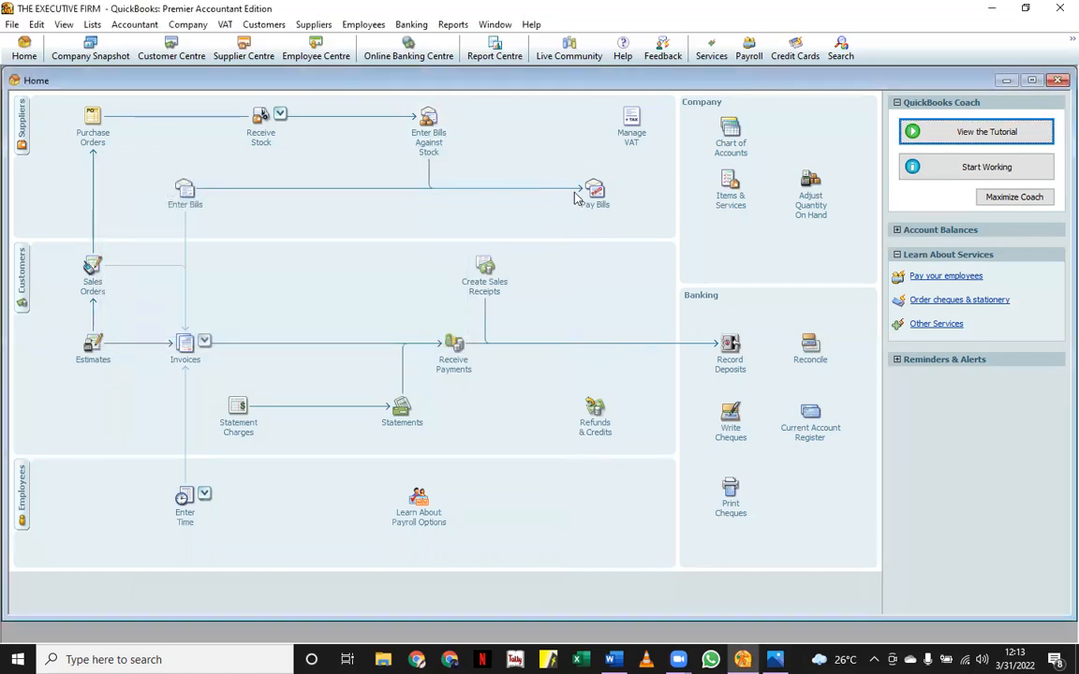
- Start a cheque from the ABSA account to Daniel Traders, and switch to paying the supplier's open bill instead
{"action": "left_click", "coordinate": [730, 140]}
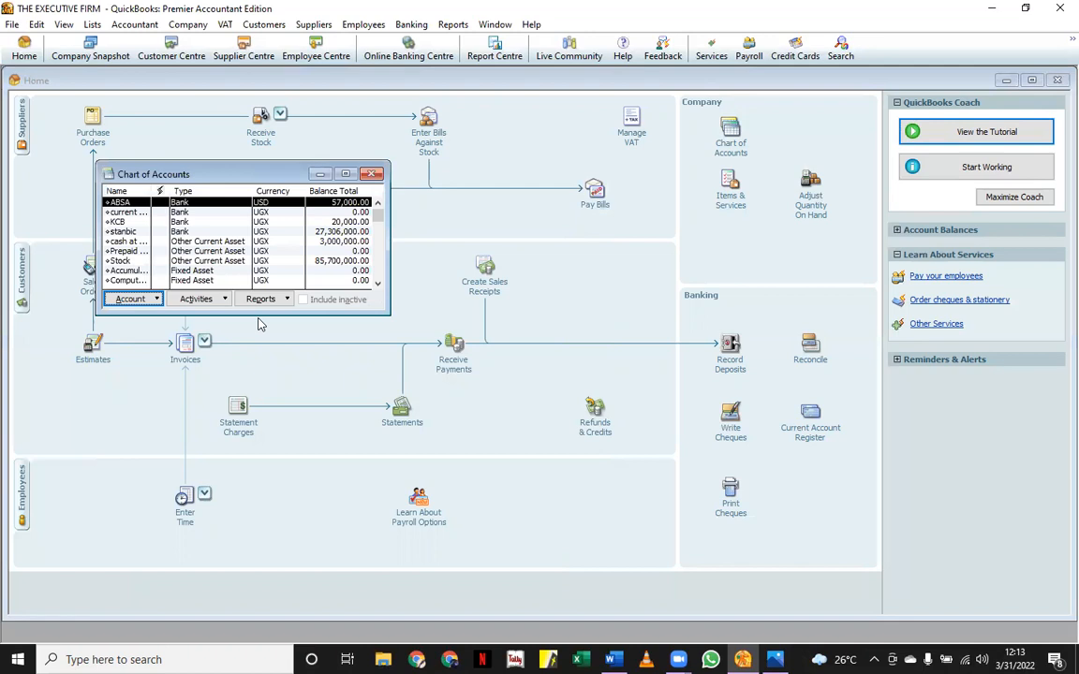
{"action": "left_click", "coordinate": [199, 299]}
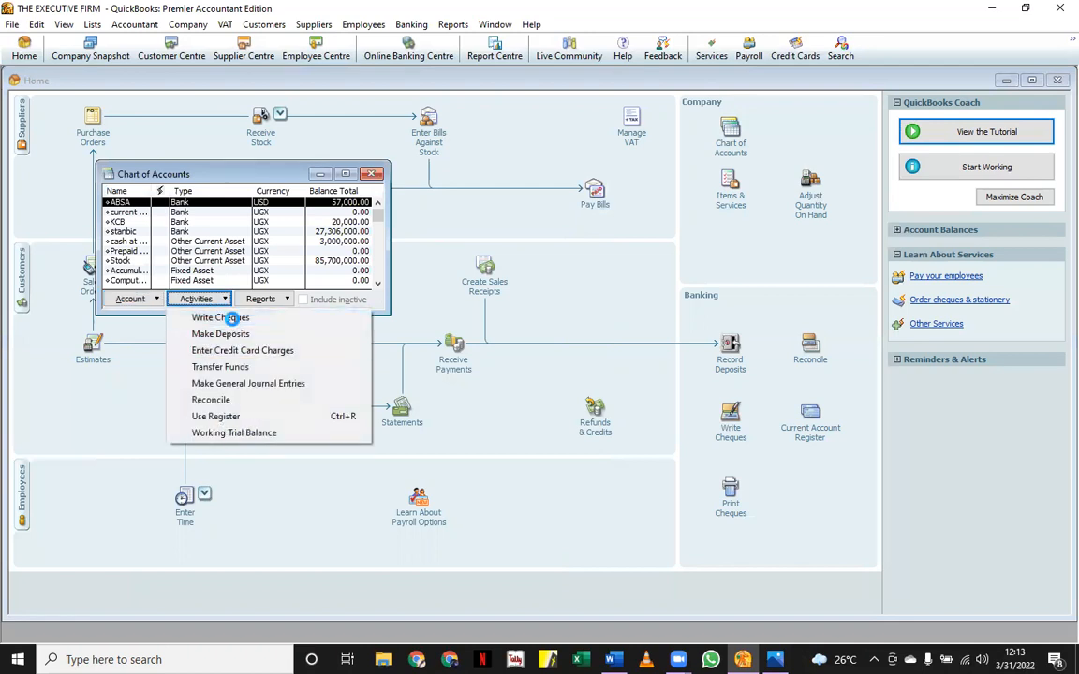
{"action": "left_click", "coordinate": [223, 318]}
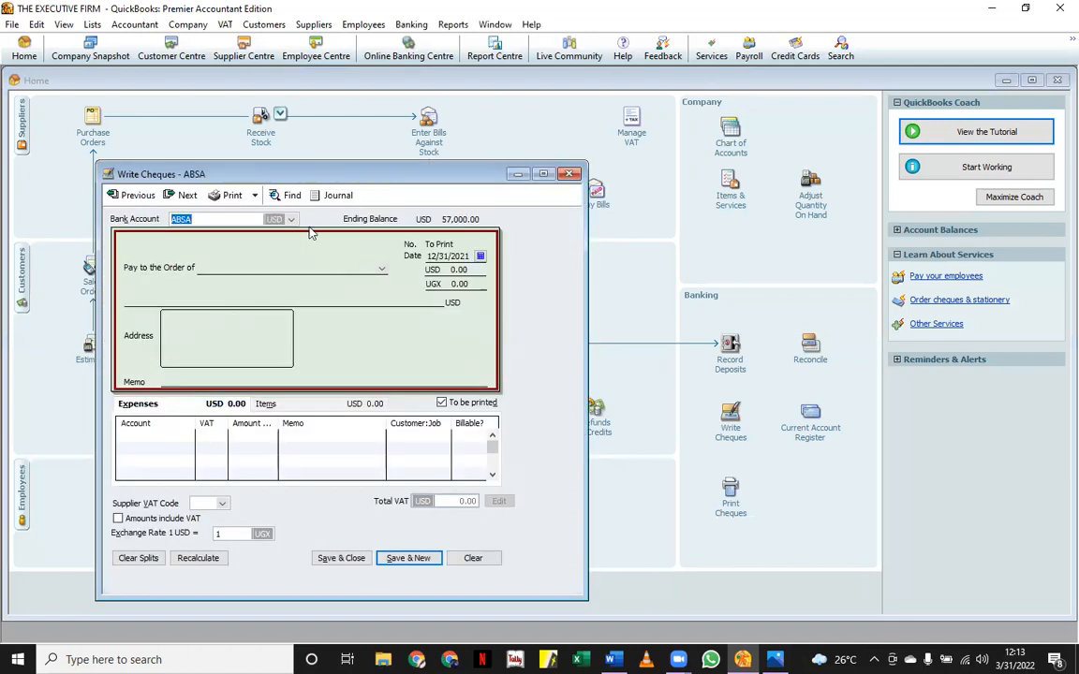
{"action": "left_click", "coordinate": [382, 270]}
{"action": "left_click", "coordinate": [234, 293]}
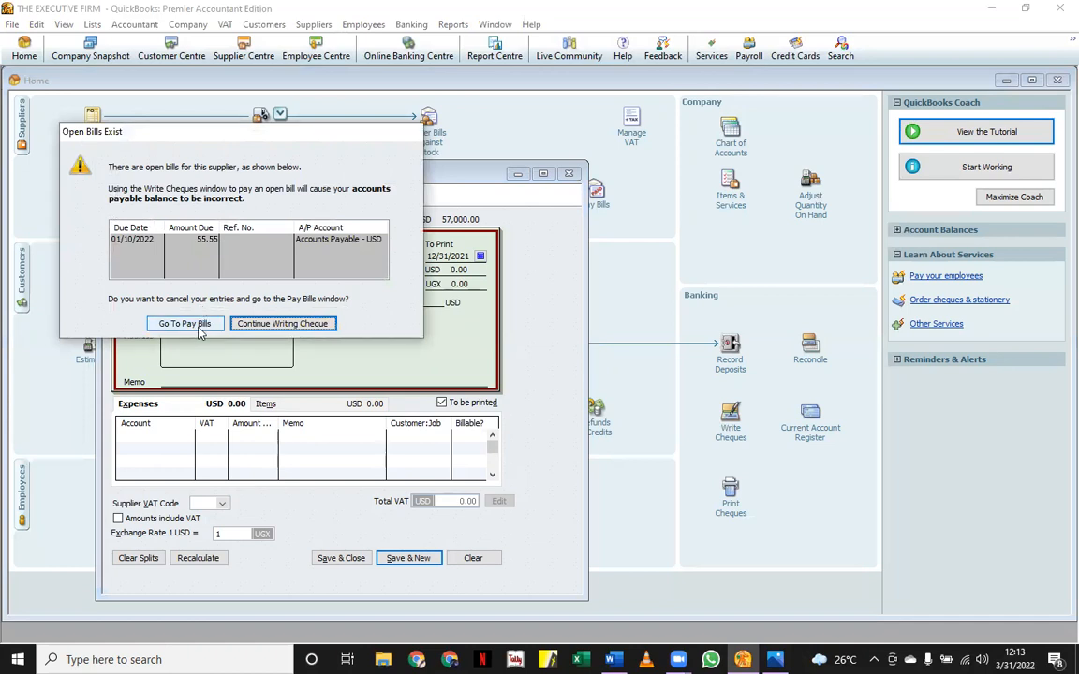
{"action": "left_click", "coordinate": [185, 324]}
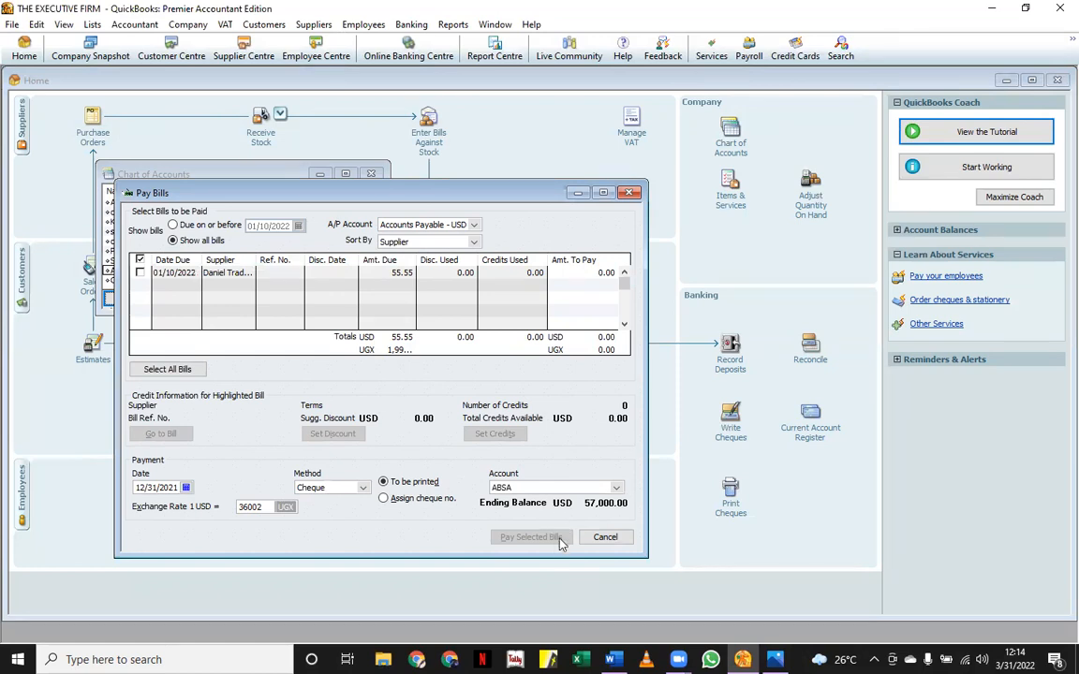
- Pay the Daniel Traders bill in full from the ABSA account without printing the cheque, and close the chart of accounts
{"action": "left_click", "coordinate": [140, 272]}
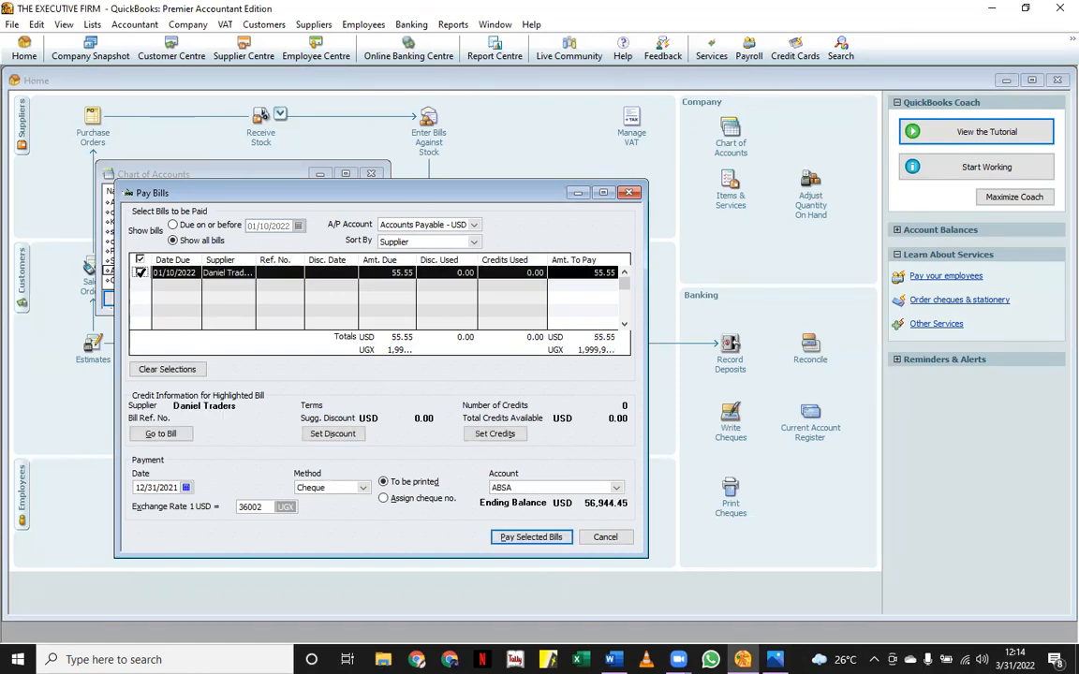
{"action": "left_click", "coordinate": [534, 536]}
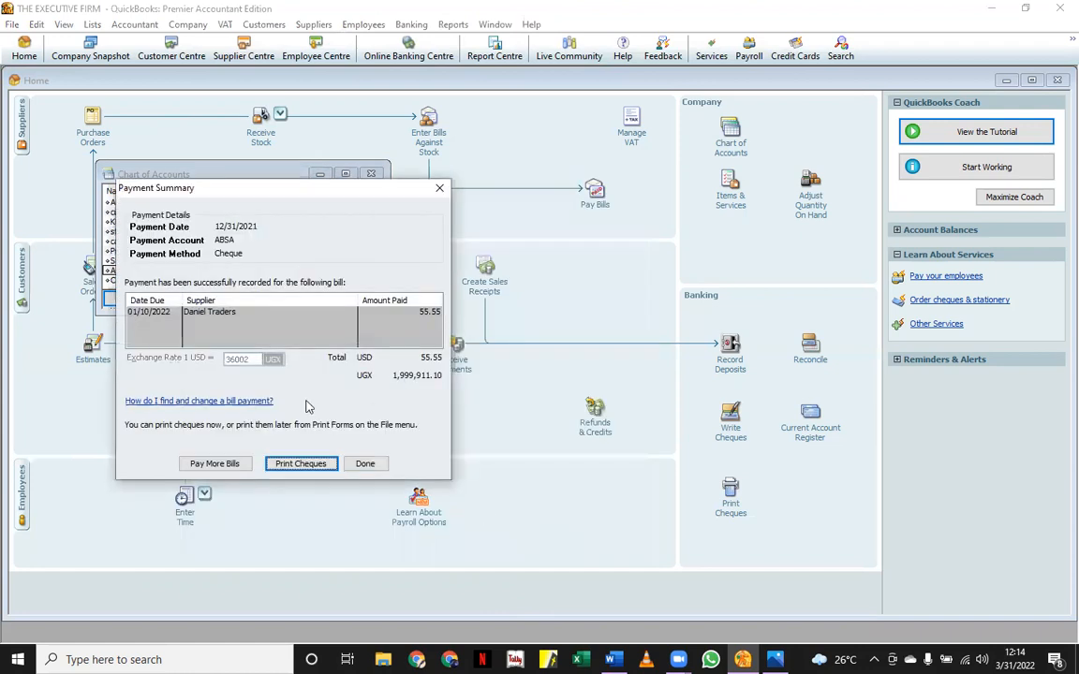
{"action": "left_click", "coordinate": [366, 464]}
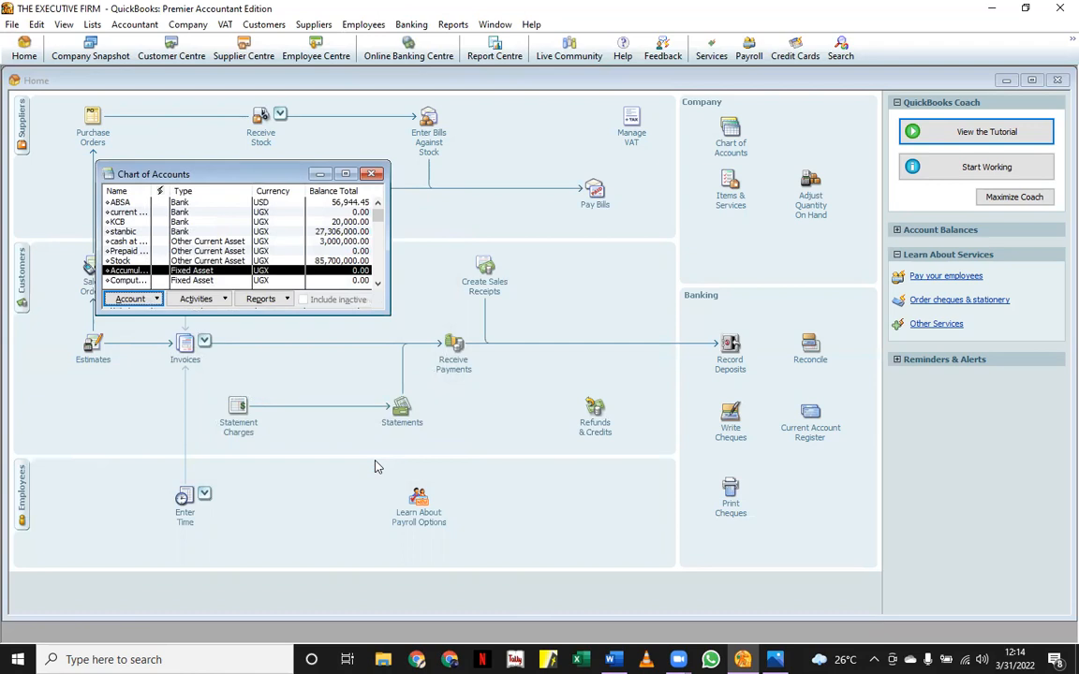
{"action": "left_click", "coordinate": [372, 174]}
- Start a new supplier bill and look through the accounts available for its first expense line
{"action": "left_click", "coordinate": [183, 192]}
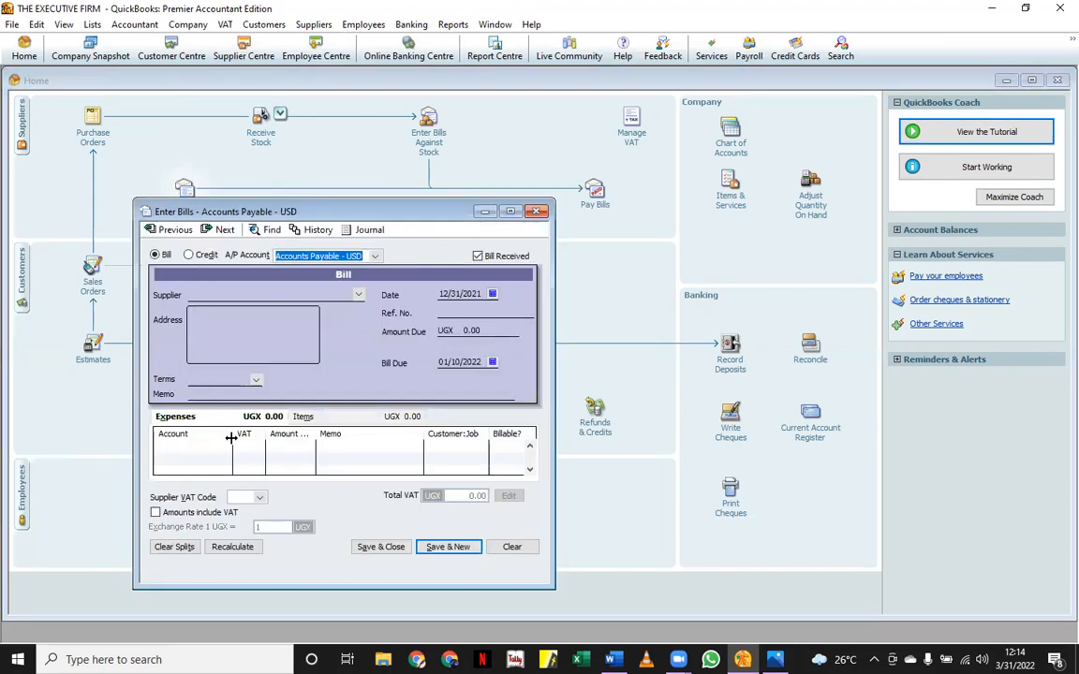
{"action": "left_click", "coordinate": [208, 445]}
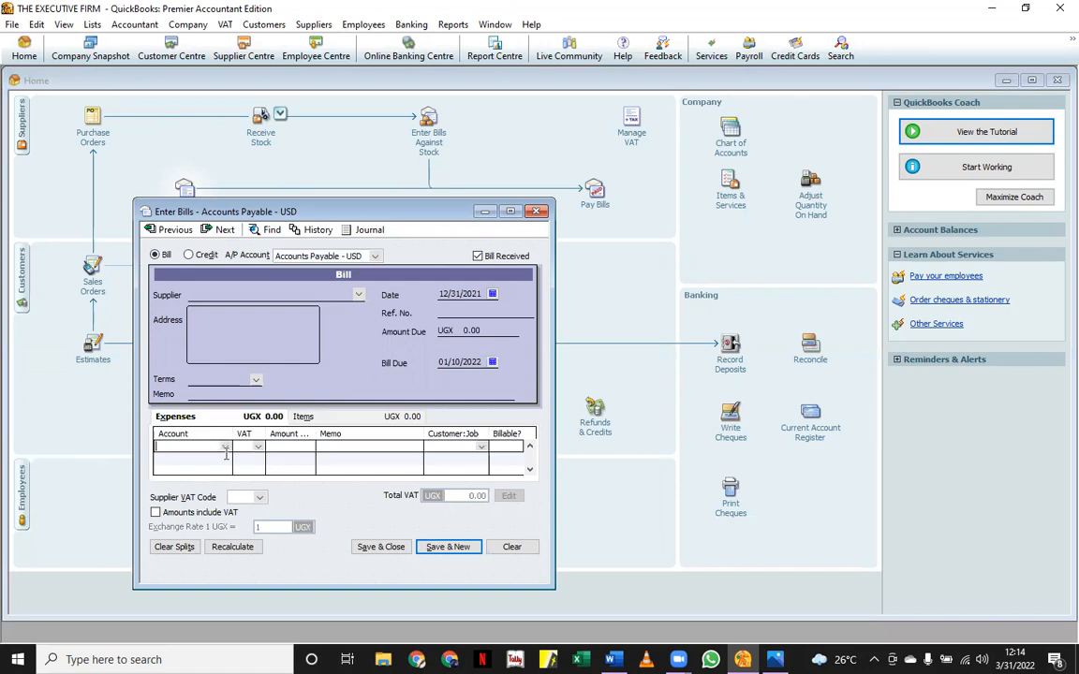
{"action": "left_click", "coordinate": [225, 448]}
{"action": "scroll", "coordinate": [236, 579], "scroll_direction": "down", "scroll_amount": 10}
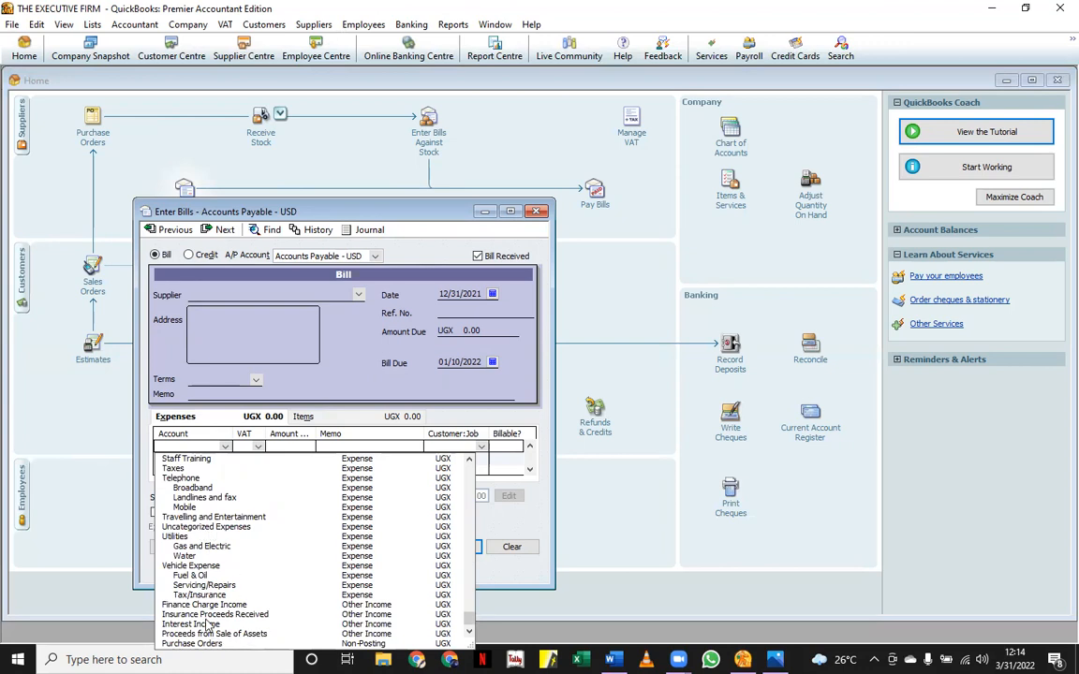
{"action": "scroll", "coordinate": [208, 602], "scroll_direction": "up", "scroll_amount": 1}
{"action": "scroll", "coordinate": [208, 602], "scroll_direction": "up", "scroll_amount": 5}
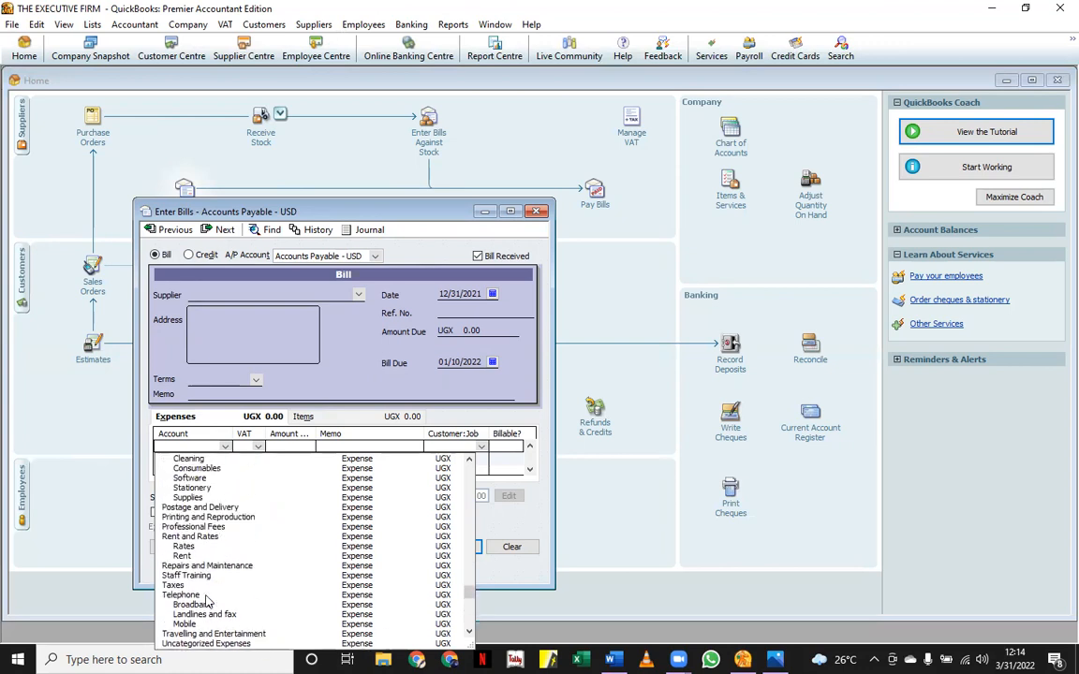
{"action": "scroll", "coordinate": [208, 603], "scroll_direction": "up", "scroll_amount": 1}
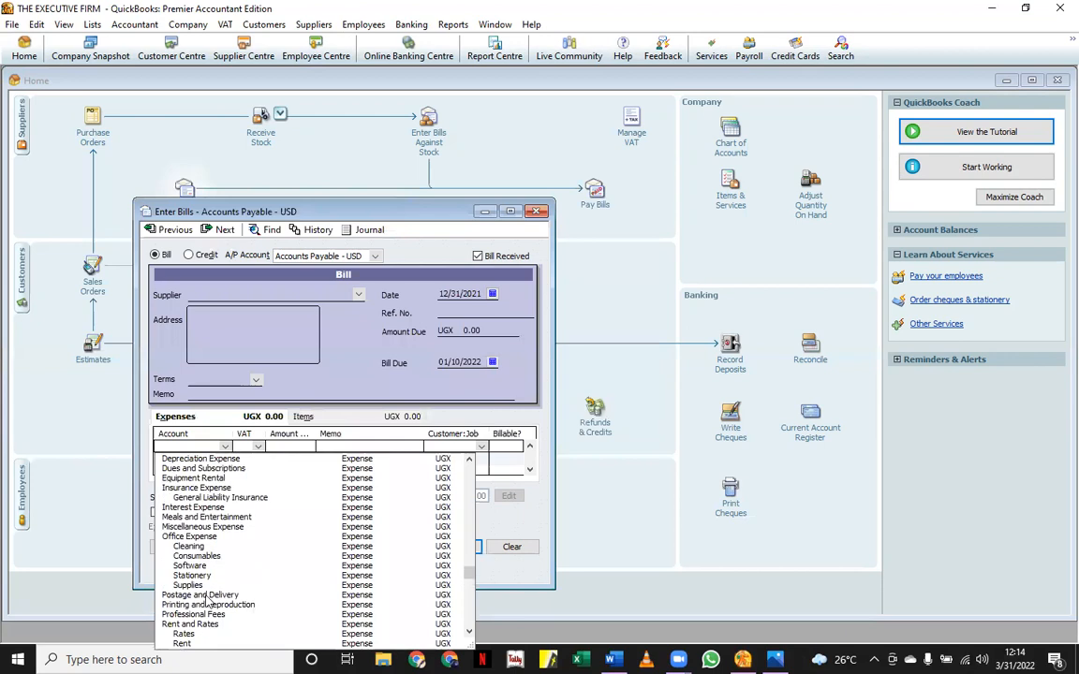
{"action": "scroll", "coordinate": [208, 602], "scroll_direction": "up", "scroll_amount": 2}
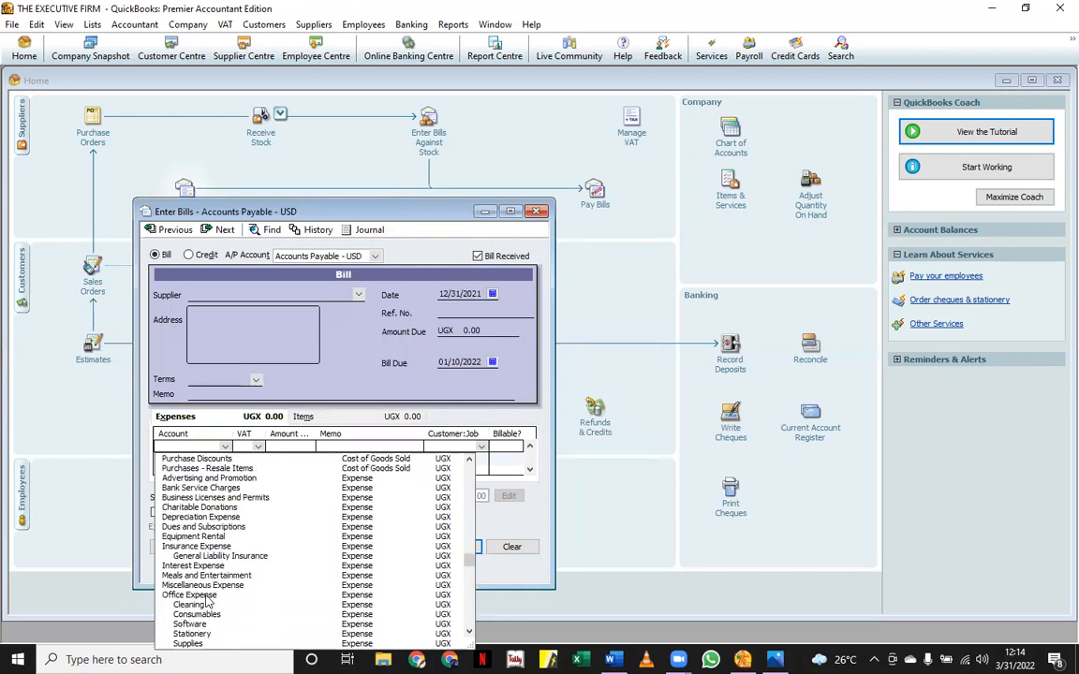
{"action": "scroll", "coordinate": [208, 602], "scroll_direction": "down", "scroll_amount": 7}
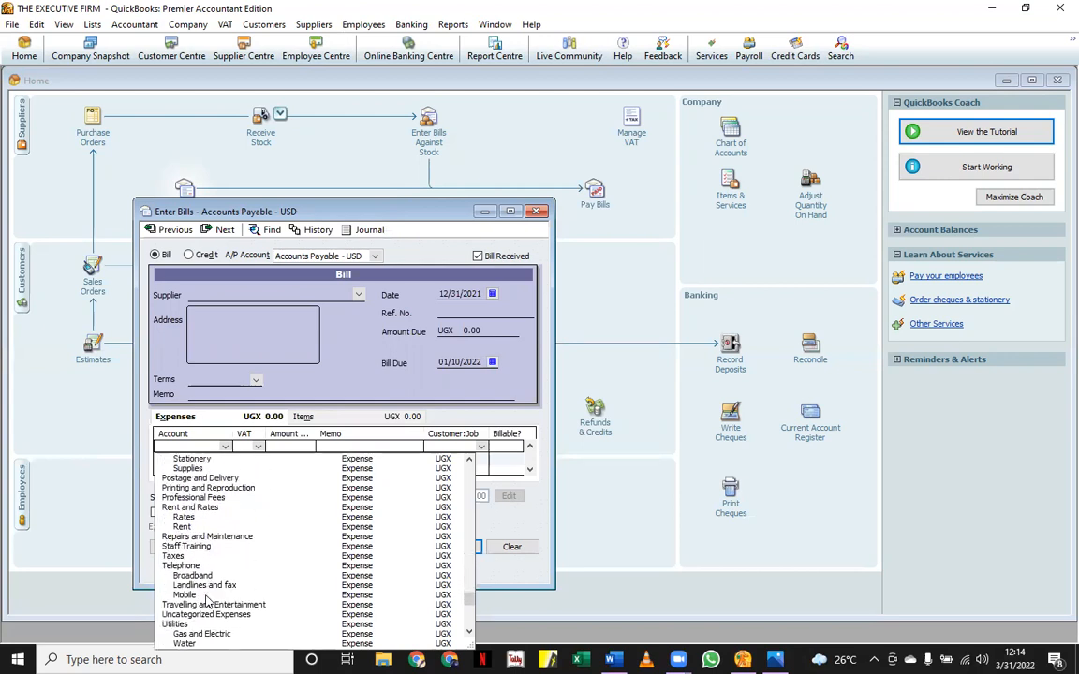
{"action": "scroll", "coordinate": [208, 602], "scroll_direction": "down", "scroll_amount": 2}
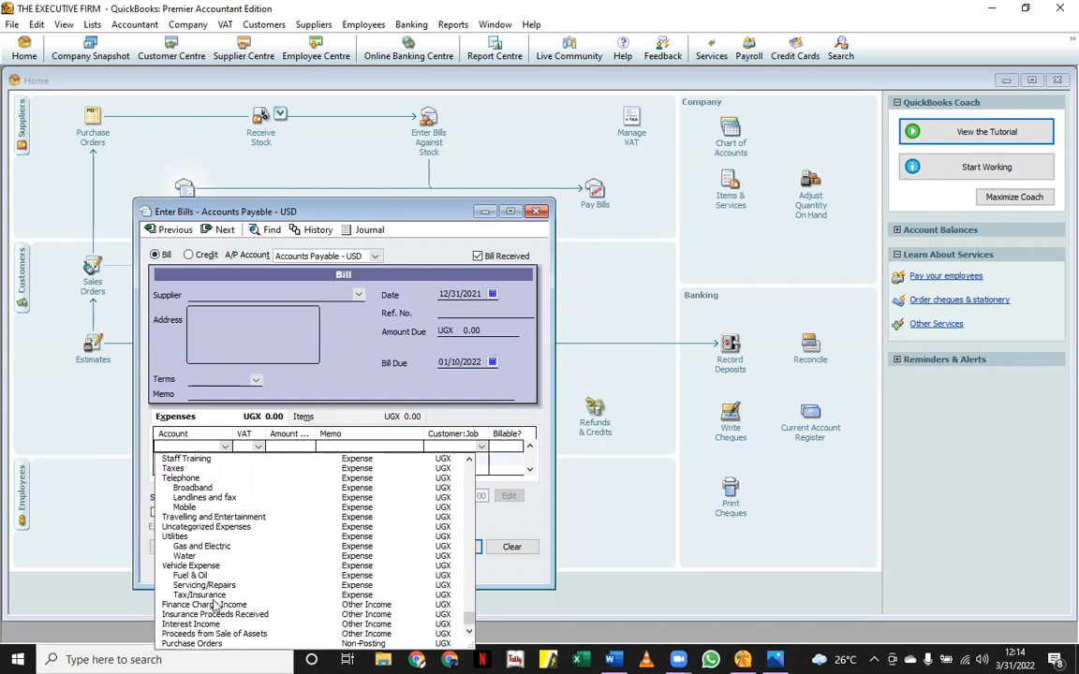
{"action": "scroll", "coordinate": [202, 557], "scroll_direction": "up", "scroll_amount": 1}
{"action": "scroll", "coordinate": [202, 557], "scroll_direction": "up", "scroll_amount": 2}
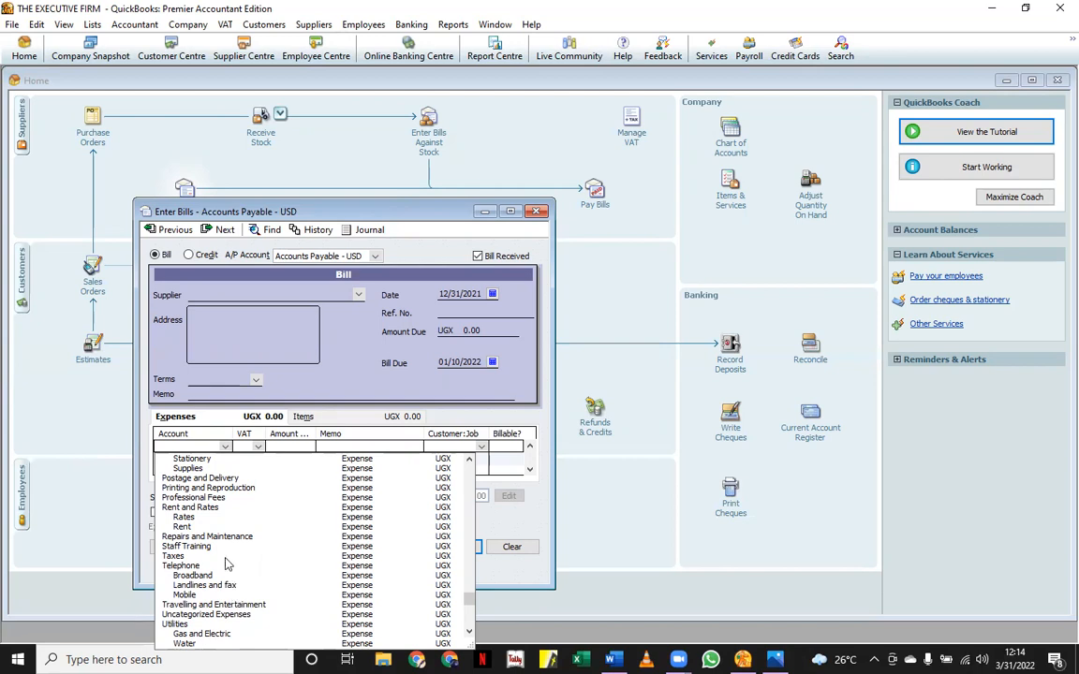
{"action": "scroll", "coordinate": [216, 538], "scroll_direction": "up", "scroll_amount": 2}
{"action": "scroll", "coordinate": [217, 524], "scroll_direction": "up", "scroll_amount": 1}
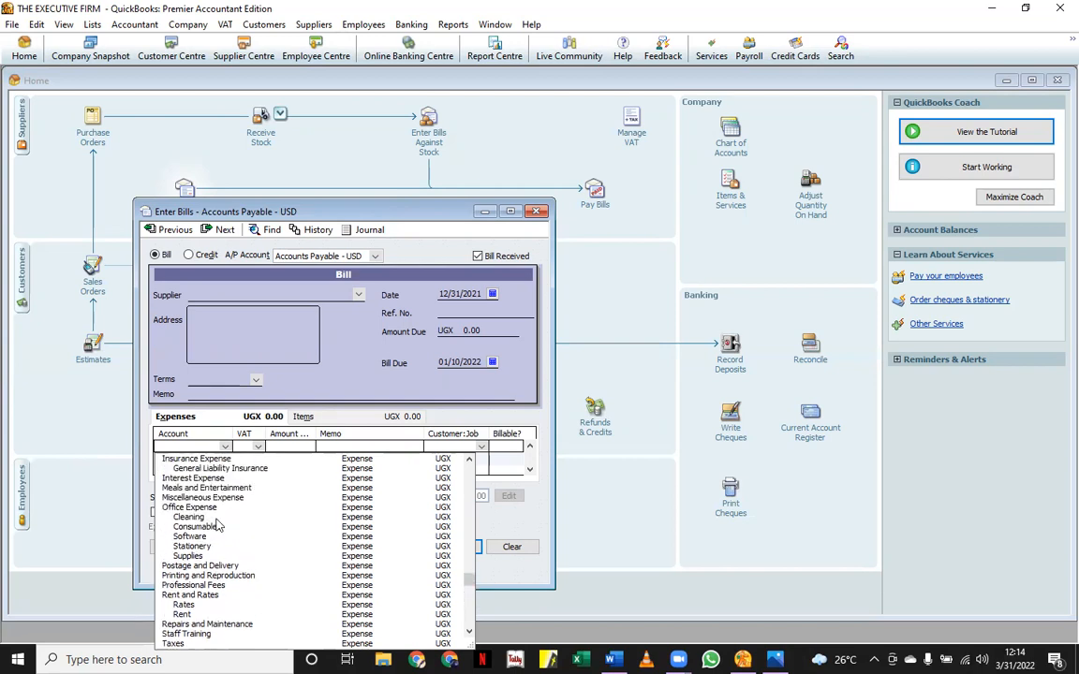
{"action": "scroll", "coordinate": [216, 526], "scroll_direction": "up", "scroll_amount": 2}
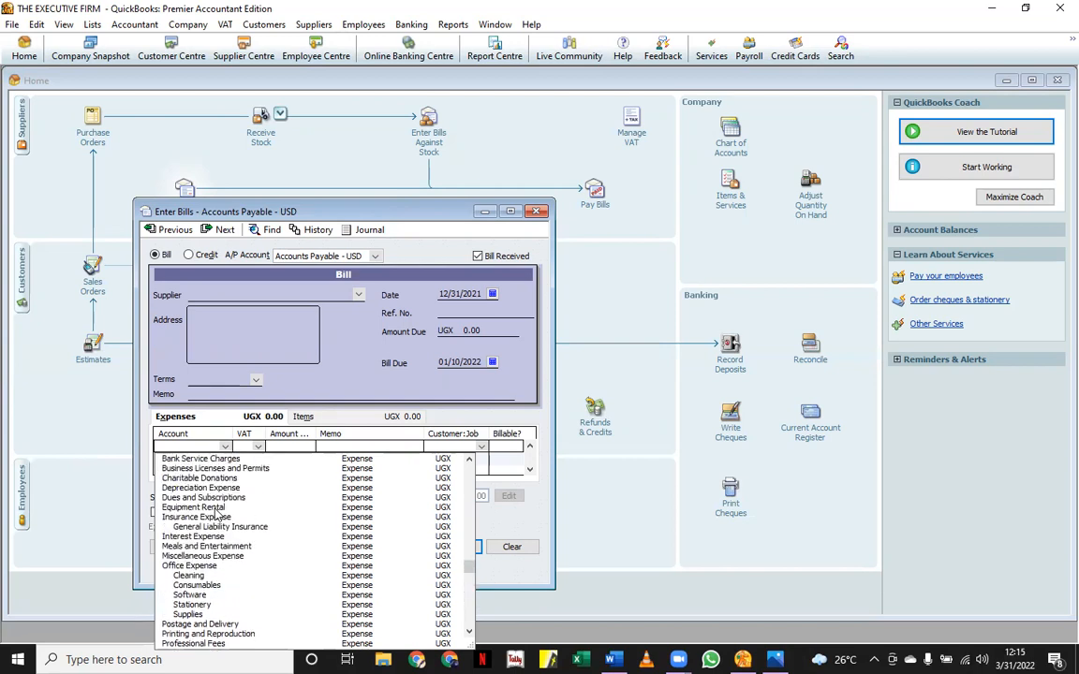
{"action": "scroll", "coordinate": [216, 514], "scroll_direction": "up", "scroll_amount": 1}
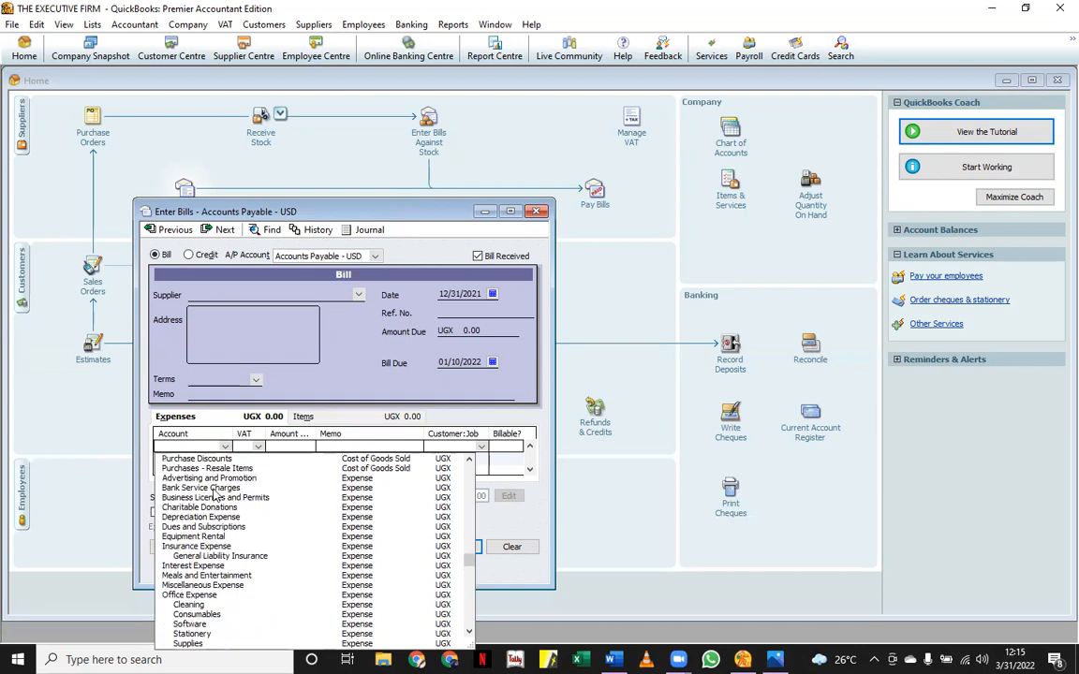
{"action": "scroll", "coordinate": [214, 495], "scroll_direction": "up", "scroll_amount": 1}
{"action": "scroll", "coordinate": [215, 495], "scroll_direction": "up", "scroll_amount": 1}
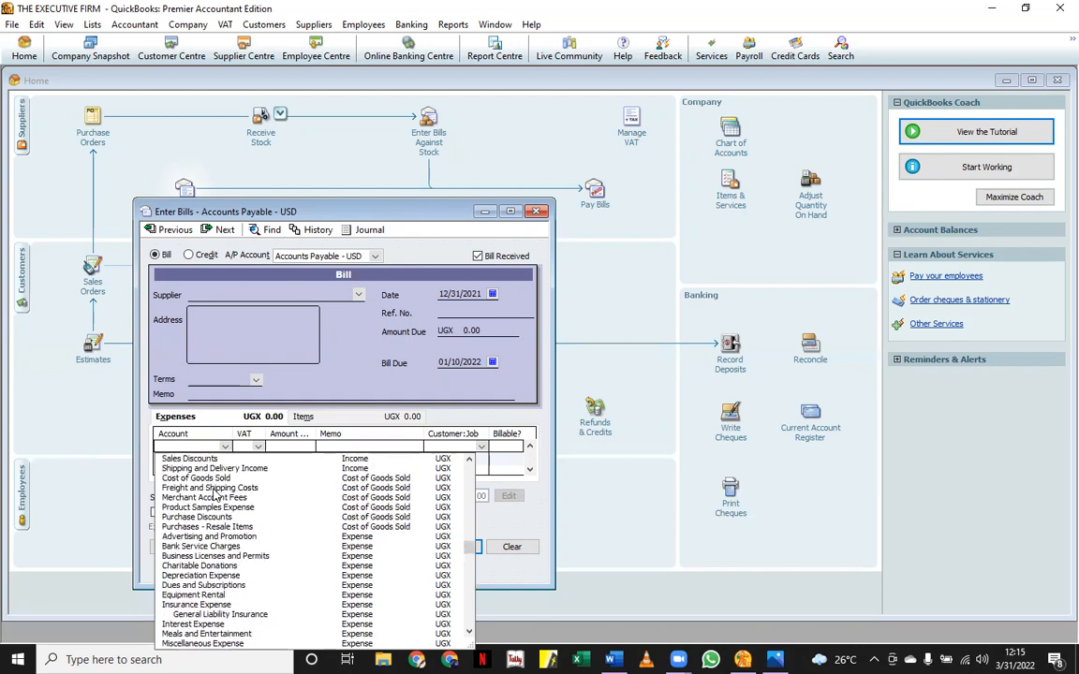
{"action": "scroll", "coordinate": [215, 495], "scroll_direction": "up", "scroll_amount": 1}
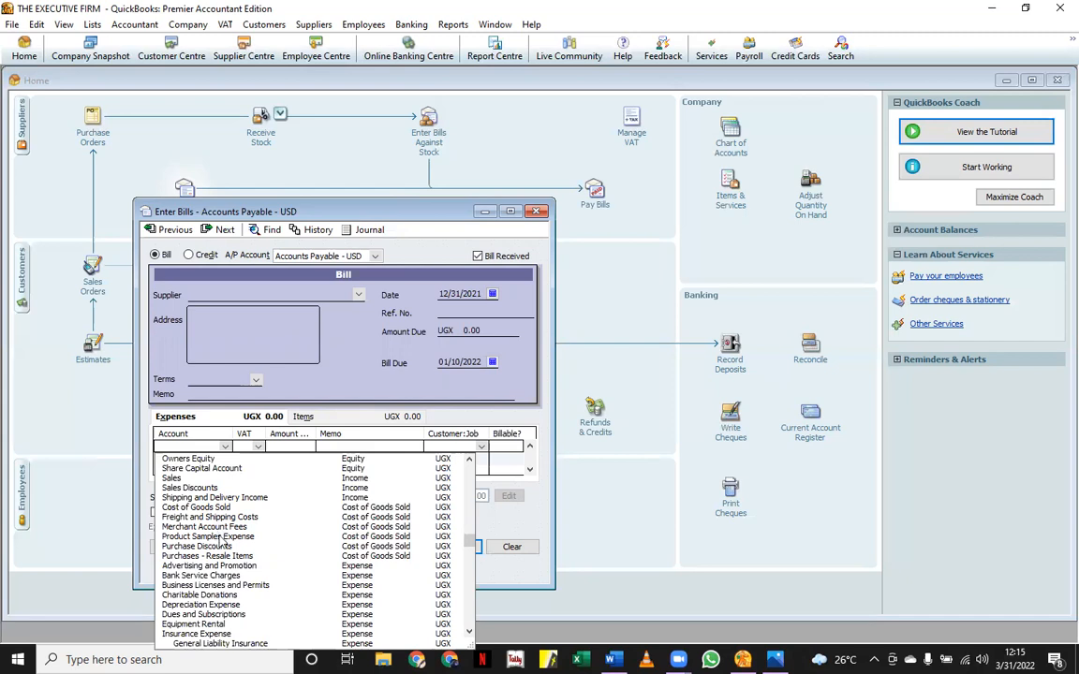
- Add an expense line to the bill for 3,000 under the Insurance Expense account
{"action": "scroll", "coordinate": [225, 555], "scroll_direction": "down", "scroll_amount": 1}
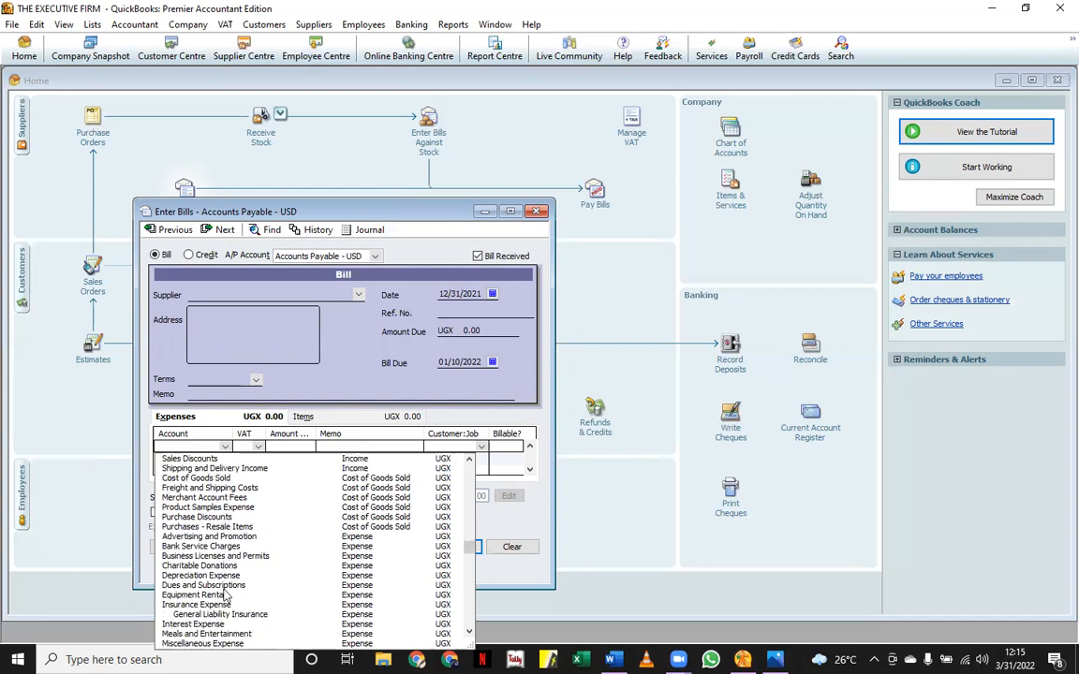
{"action": "scroll", "coordinate": [222, 571], "scroll_direction": "down", "scroll_amount": 1}
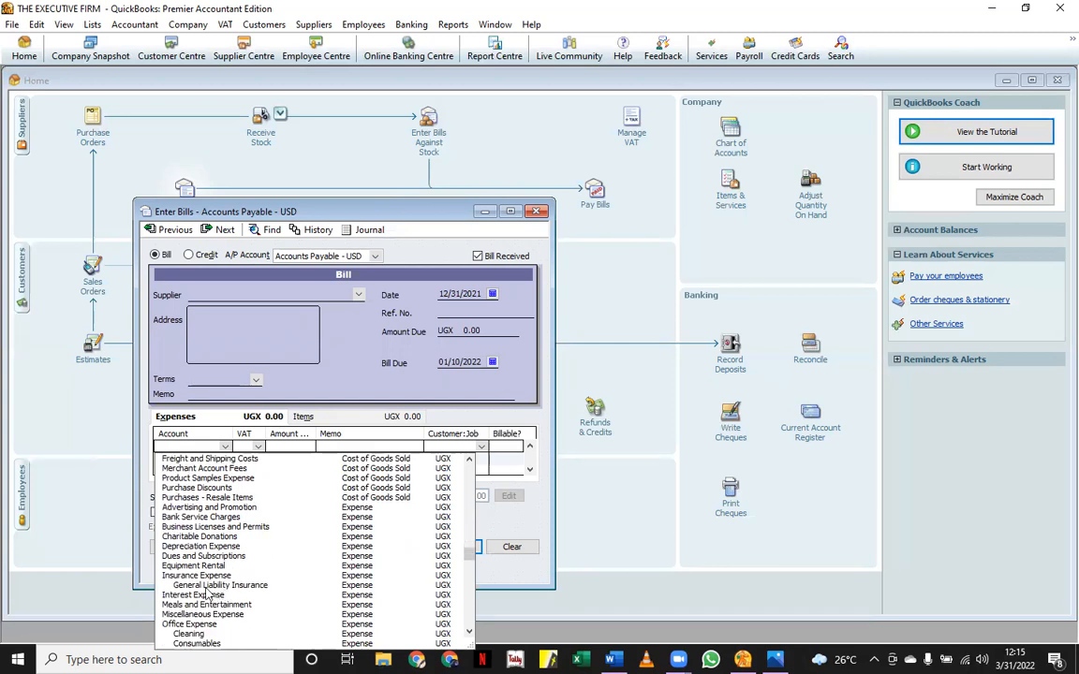
{"action": "left_click", "coordinate": [210, 577]}
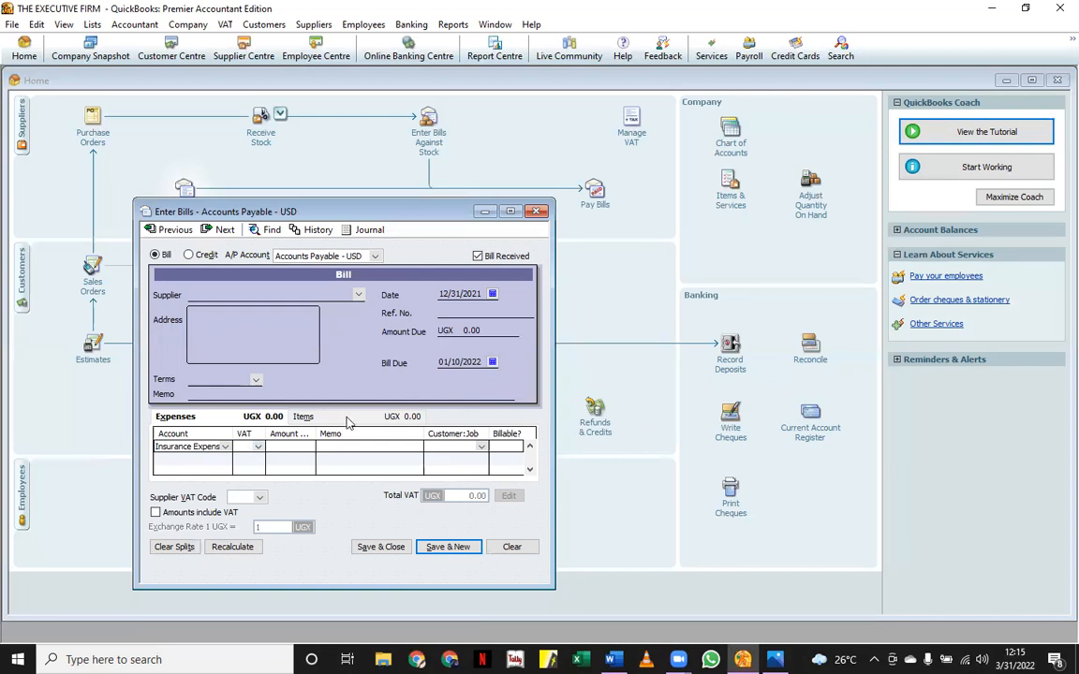
{"action": "left_click", "coordinate": [302, 416]}
{"action": "left_click", "coordinate": [192, 418]}
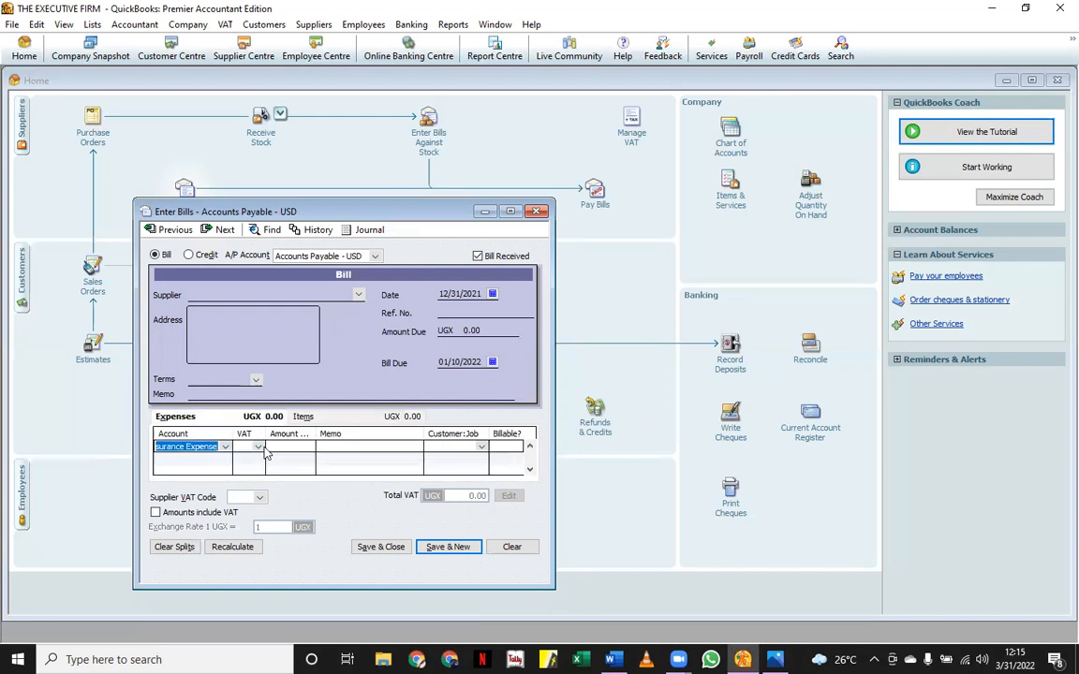
{"action": "left_click", "coordinate": [295, 449]}
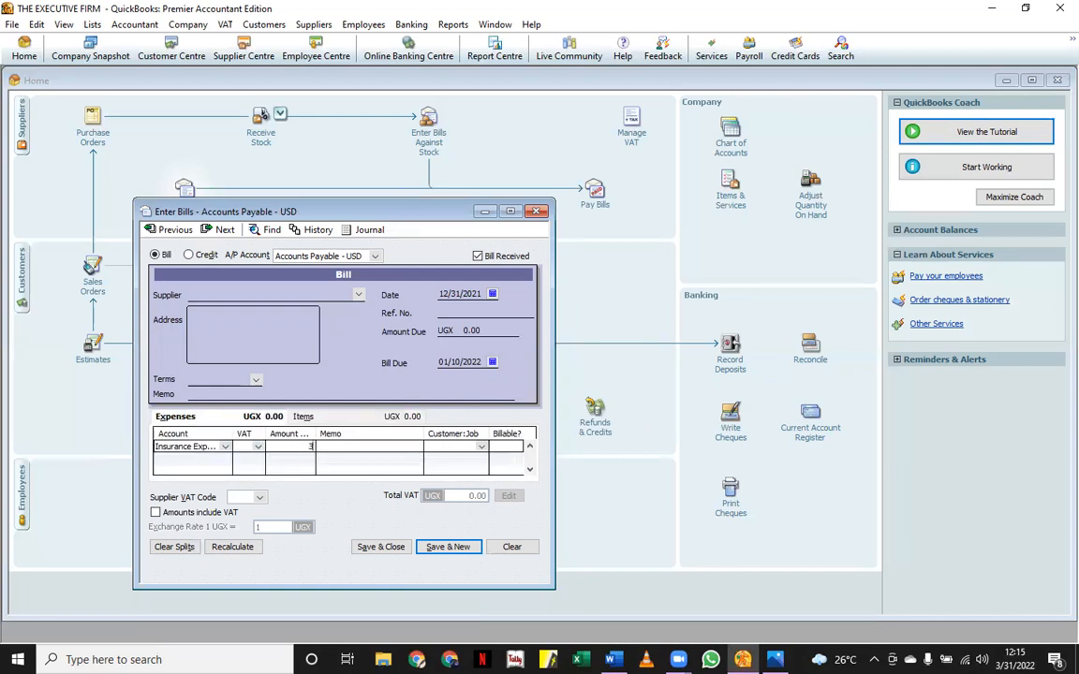
- Add the FOOL SCALPS stock item to the item lines of the same bill
{"action": "left_click", "coordinate": [303, 417]}
{"action": "left_click", "coordinate": [206, 448]}
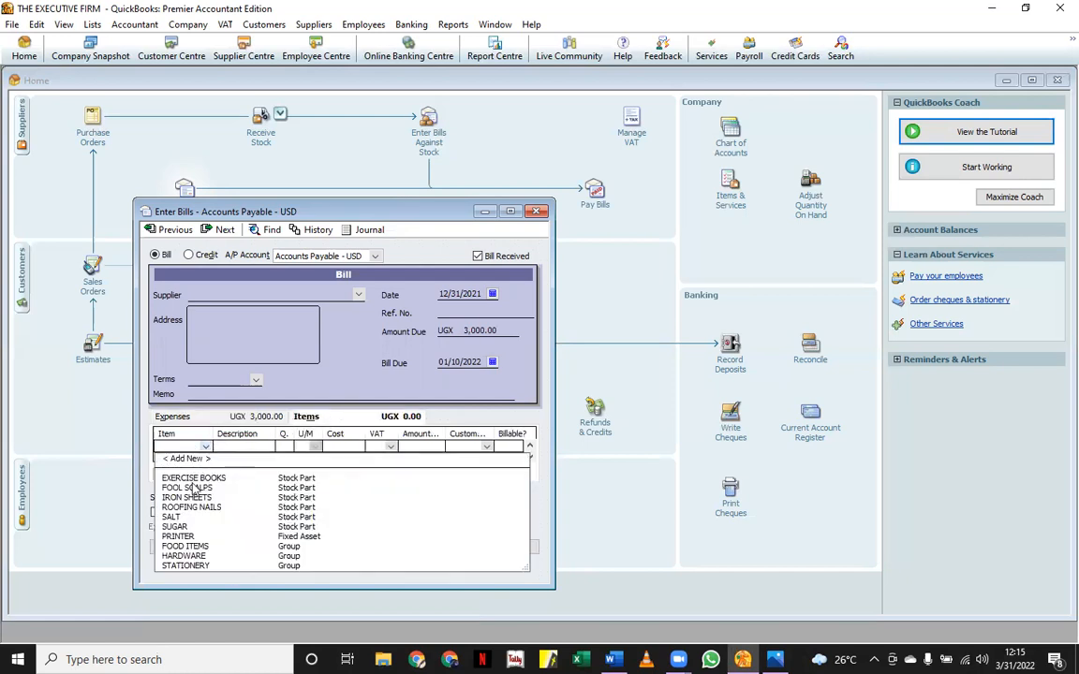
{"action": "left_click", "coordinate": [186, 488]}
- Assign the bill to the supplier AGABA & SONS WHOLE SELLERS, then save and close it
{"action": "left_click", "coordinate": [360, 295]}
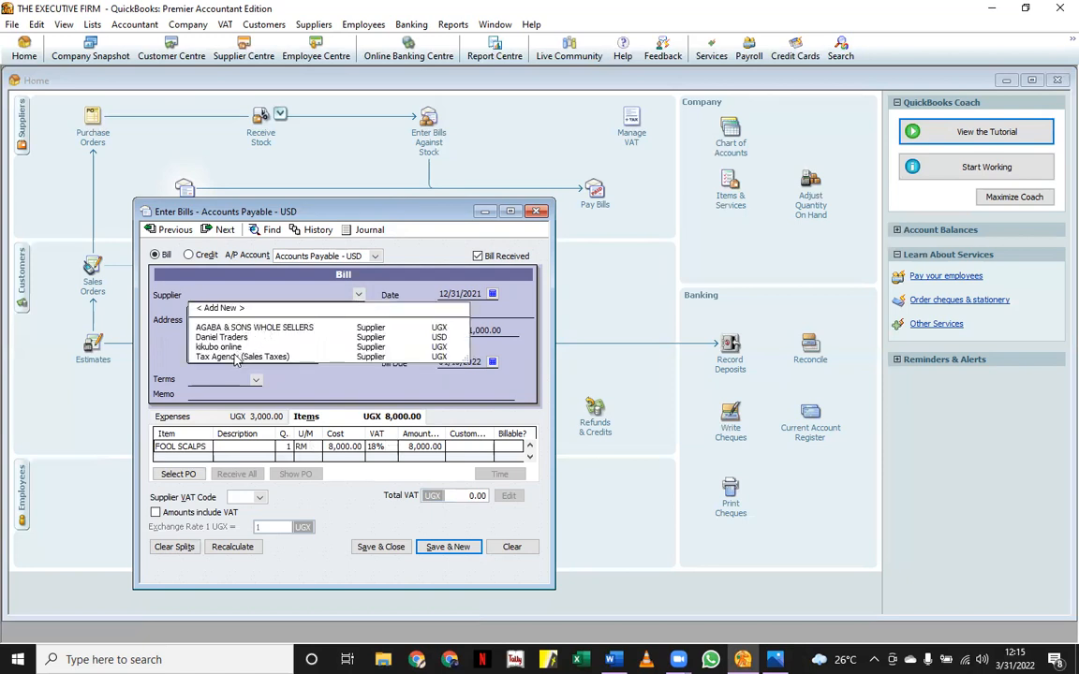
{"action": "left_click", "coordinate": [253, 327]}
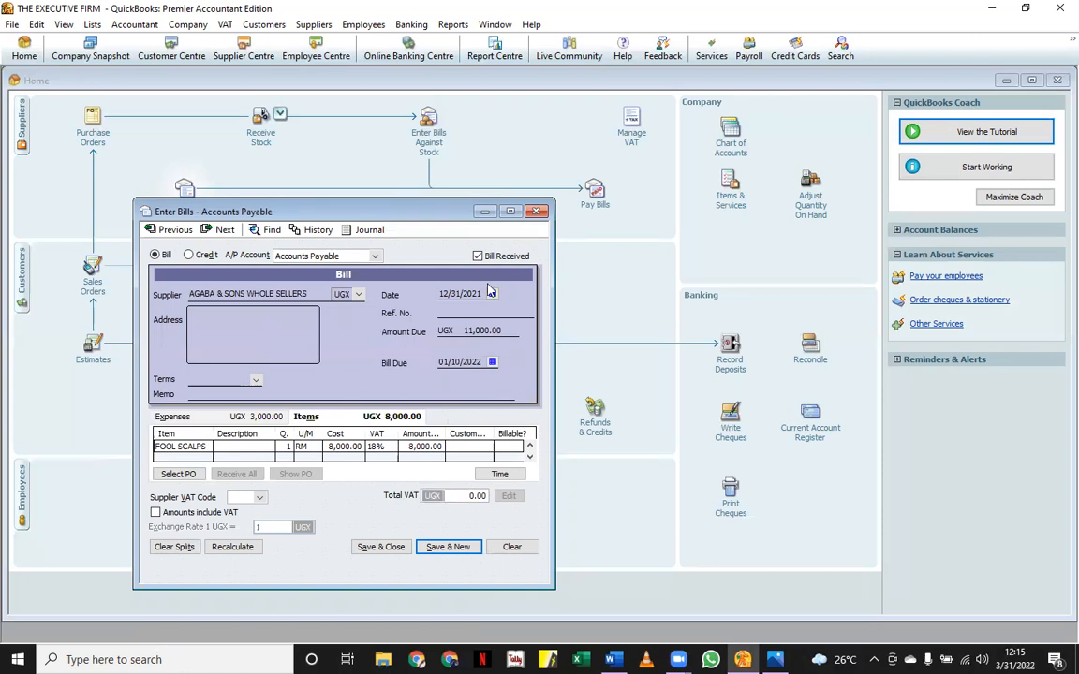
{"action": "left_click", "coordinate": [381, 549]}
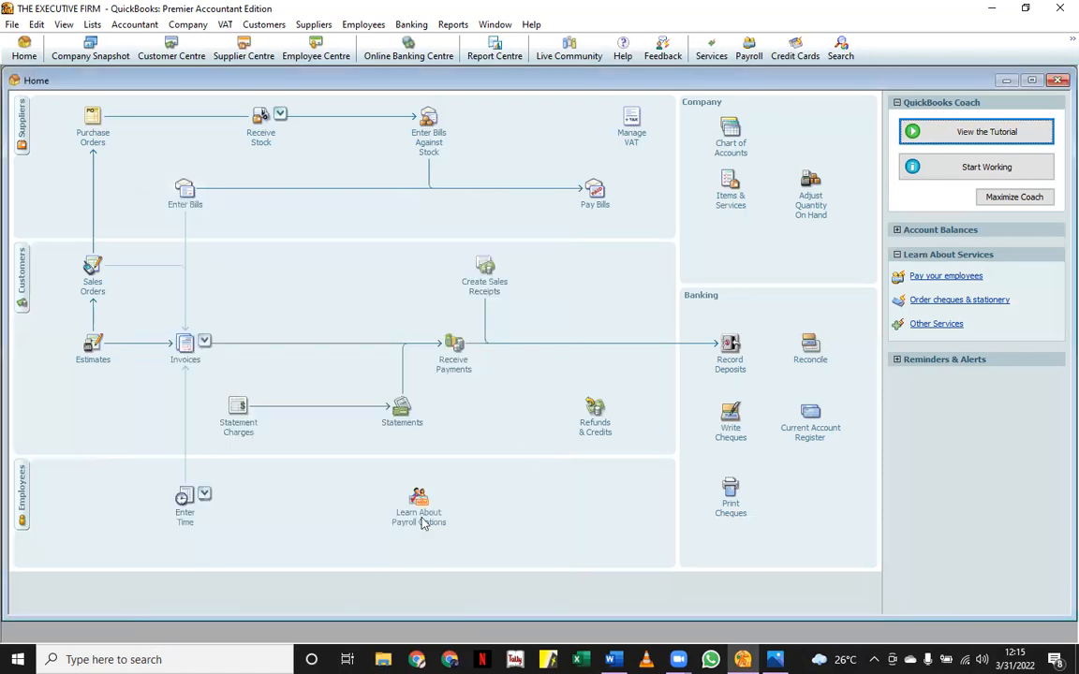
- Pay the AGABA & SONS WHOLE SELLERS bill in full from the current Assets account without printing the cheque
{"action": "left_click", "coordinate": [600, 201]}
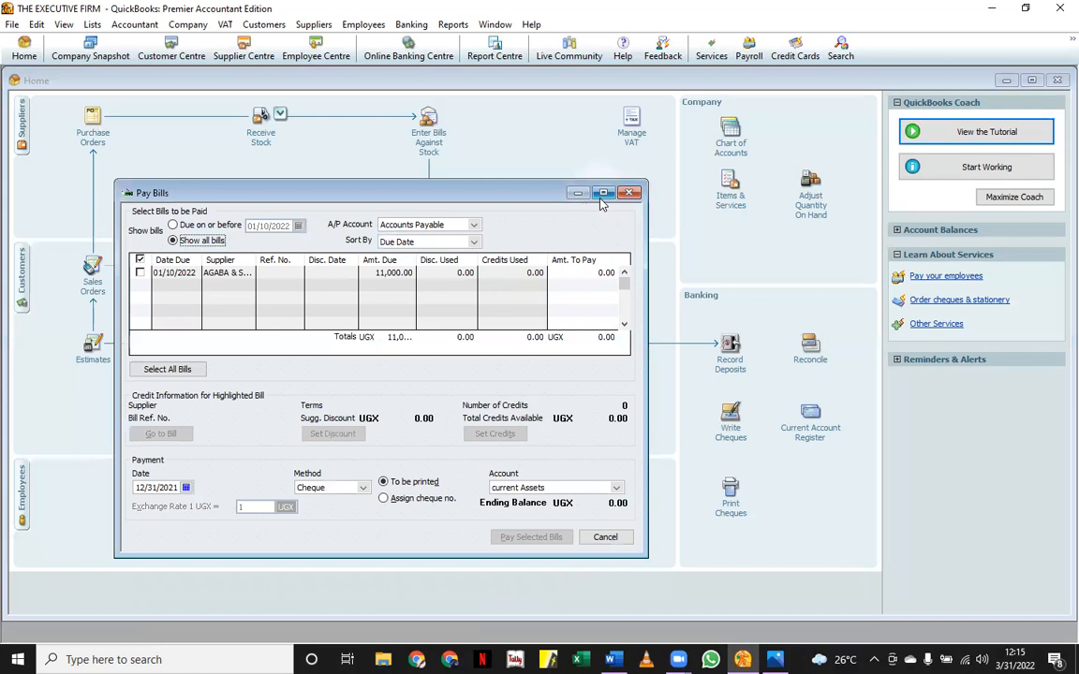
{"action": "left_click", "coordinate": [139, 272]}
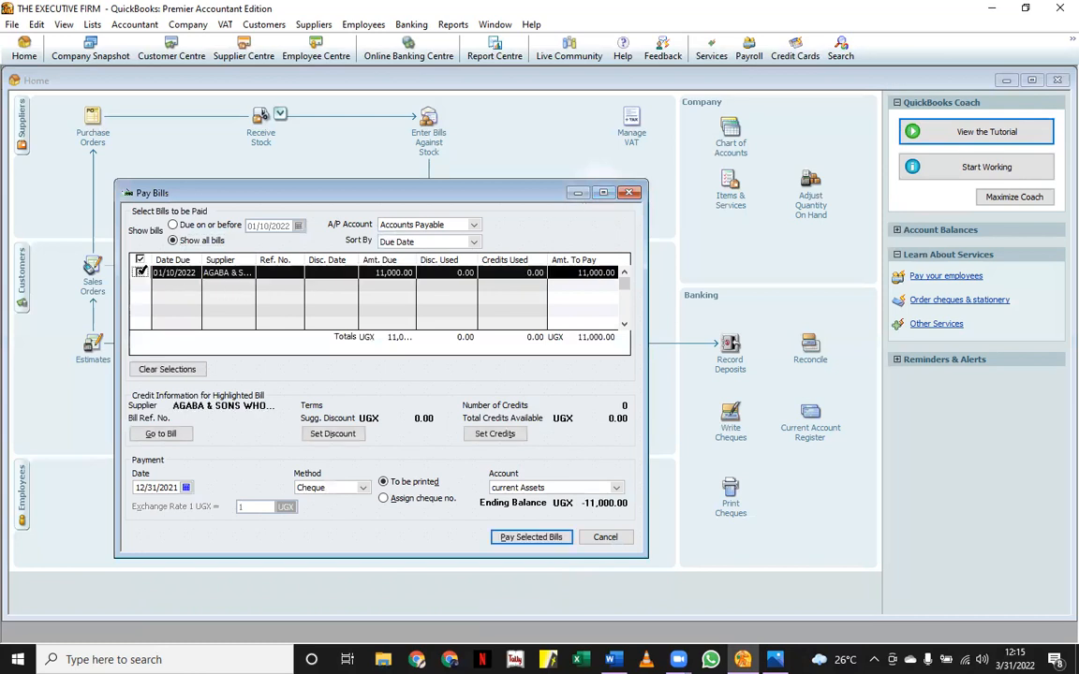
{"action": "left_click", "coordinate": [529, 540]}
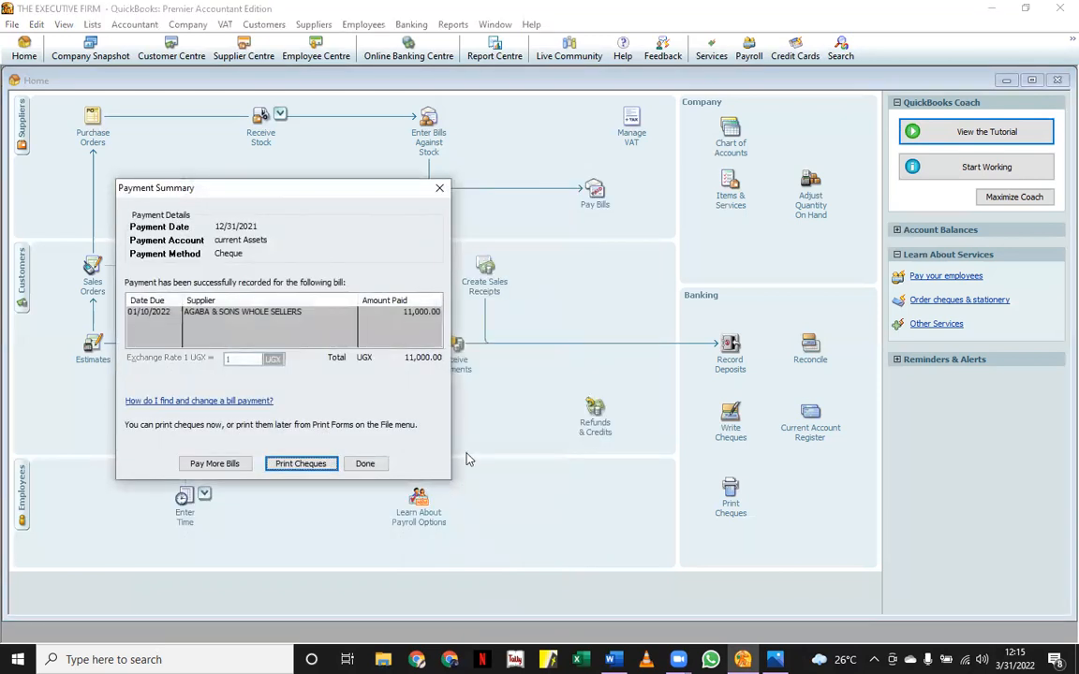
{"action": "left_click", "coordinate": [361, 466]}
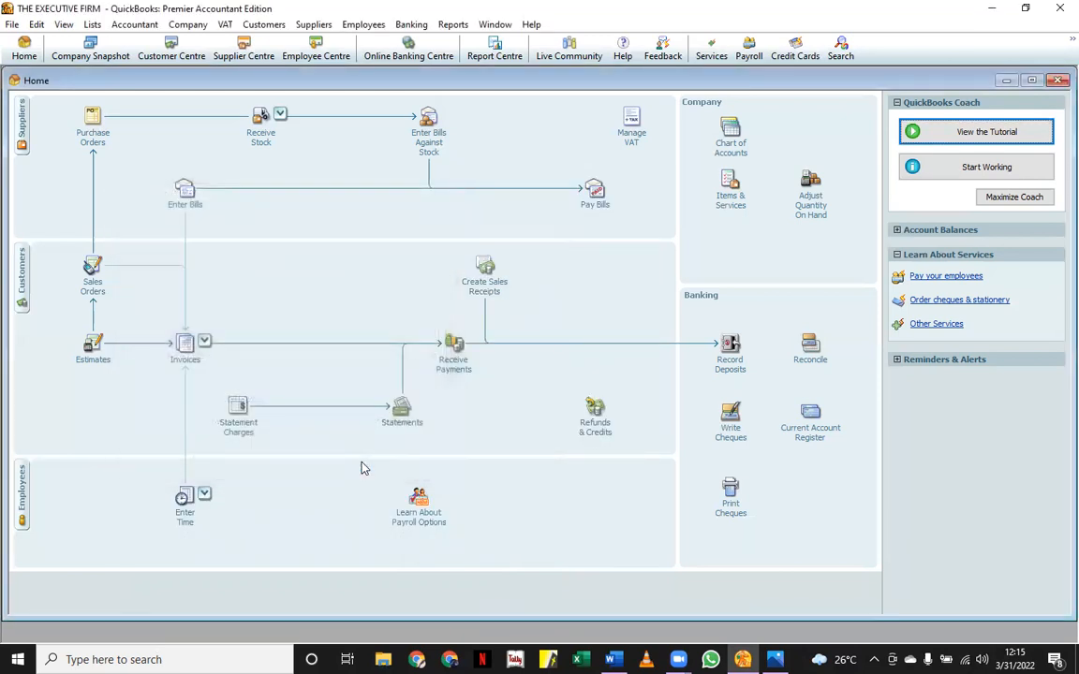